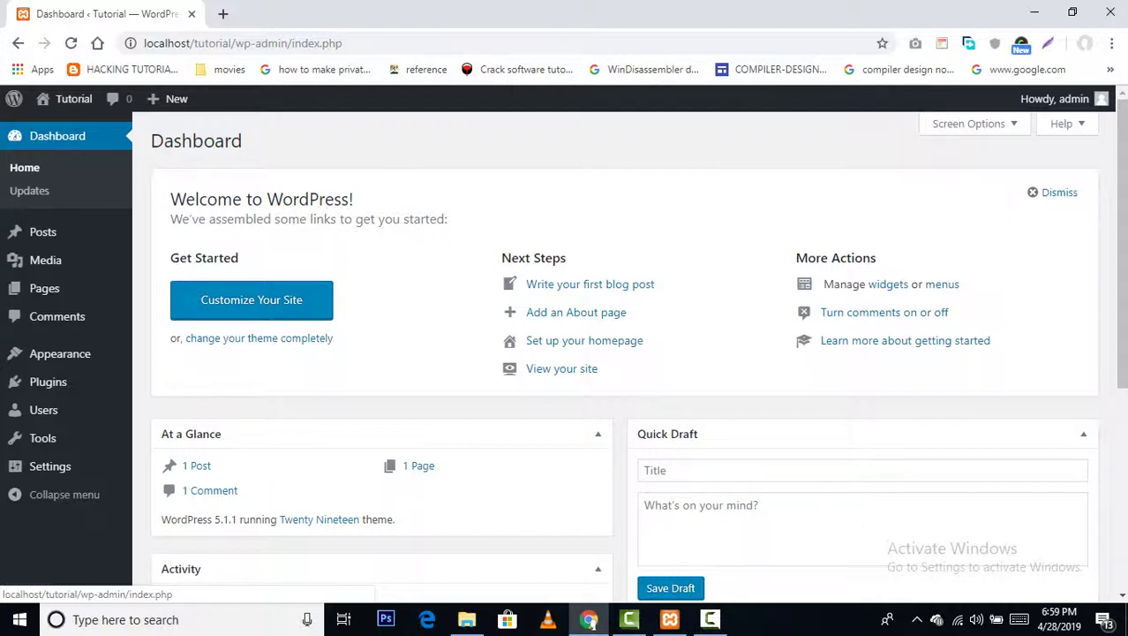
# - Examine the dashboard heading and the welcome message with its introductory line
pyautogui.moveTo(151, 140); pyautogui.dragTo(252, 200)
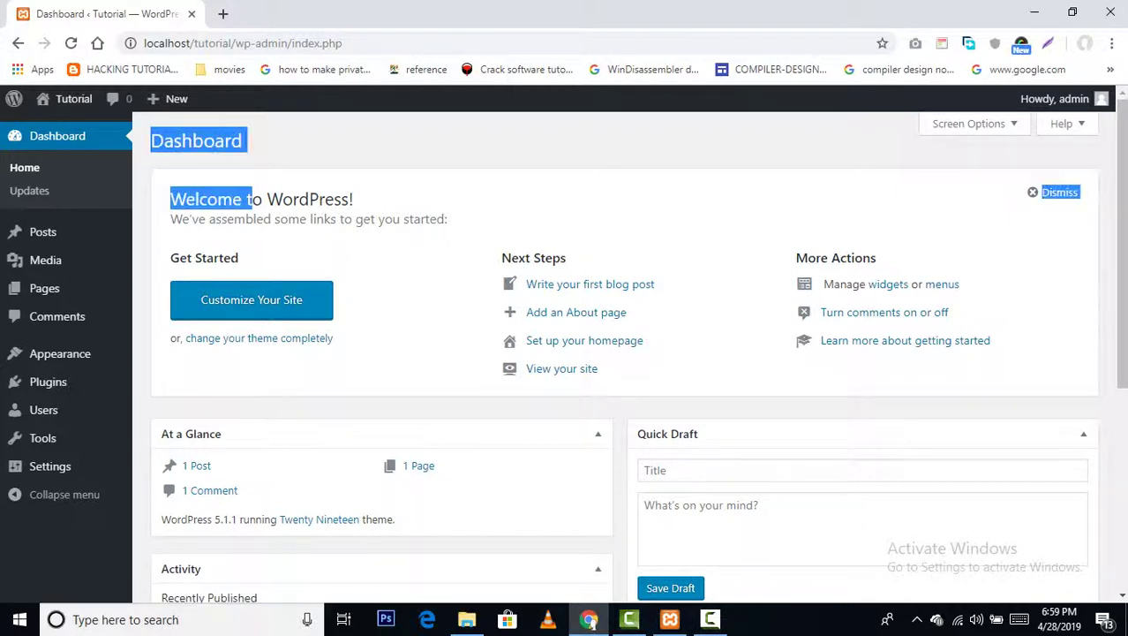
pyautogui.tripleClick(256, 200)
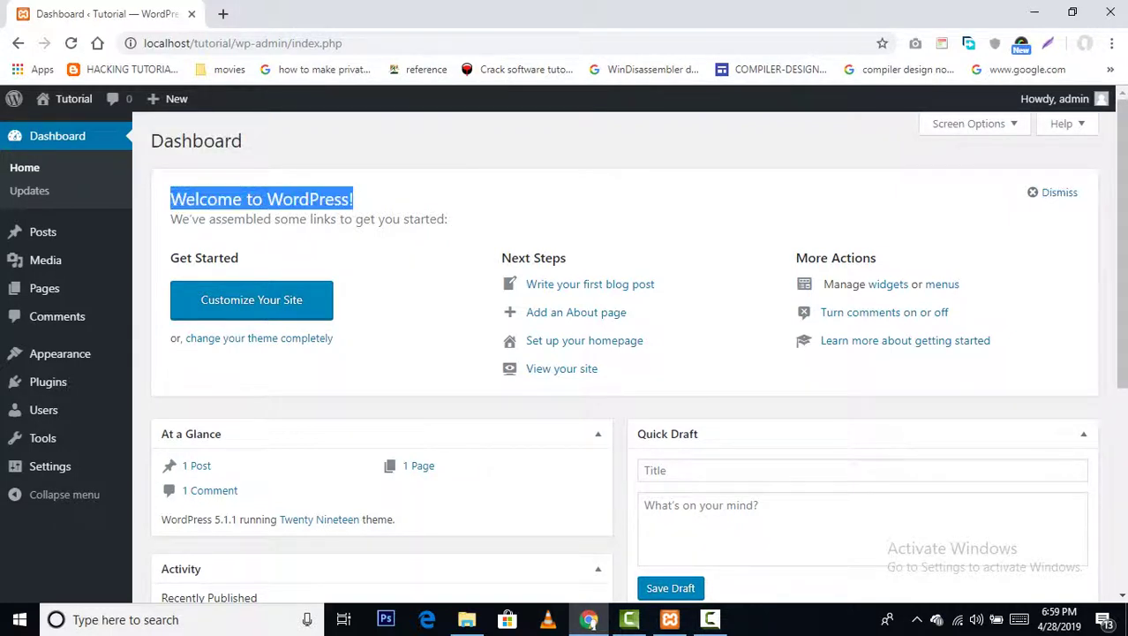
pyautogui.tripleClick(238, 220)
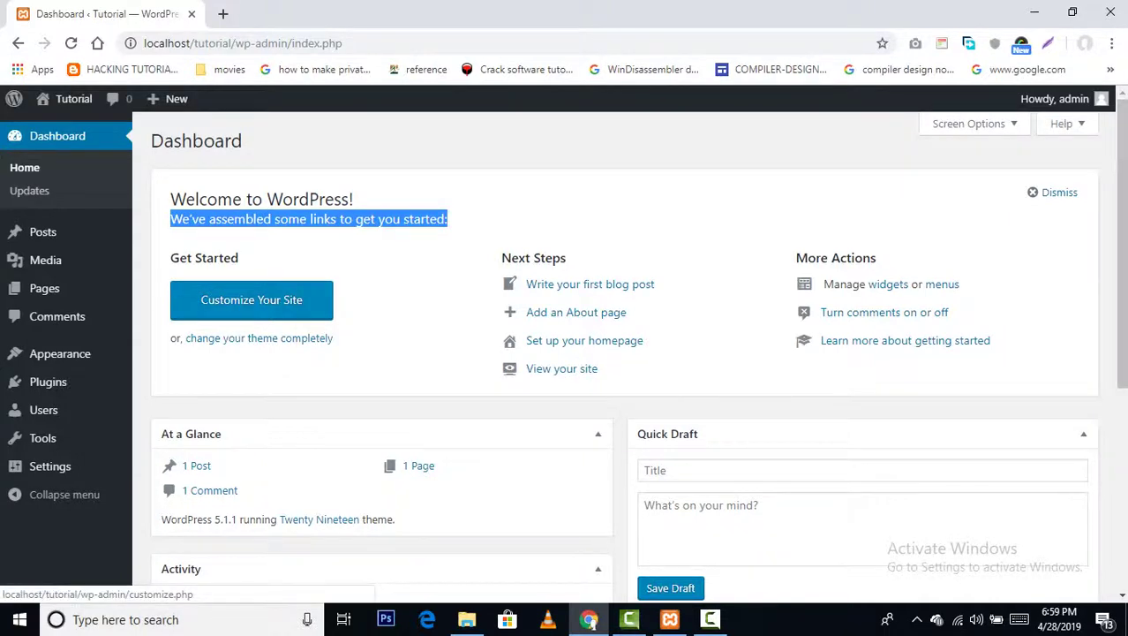
# - View the site customization page in a separate tab and close that tab
pyautogui.click(251, 272)
pyautogui.rightClick(268, 294)
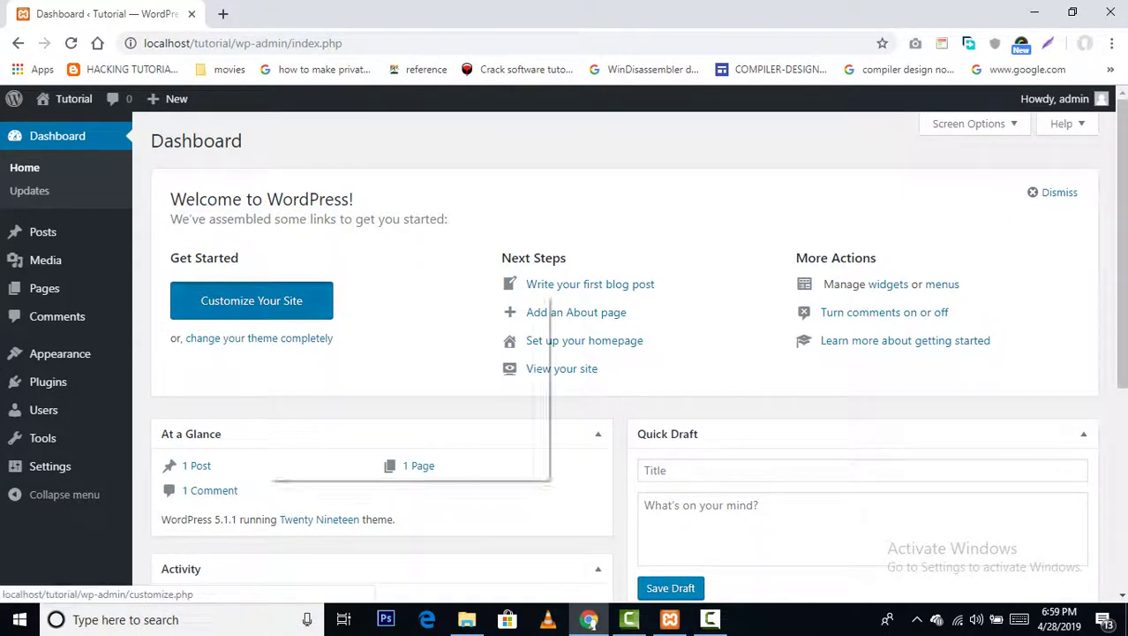
pyautogui.click(329, 307)
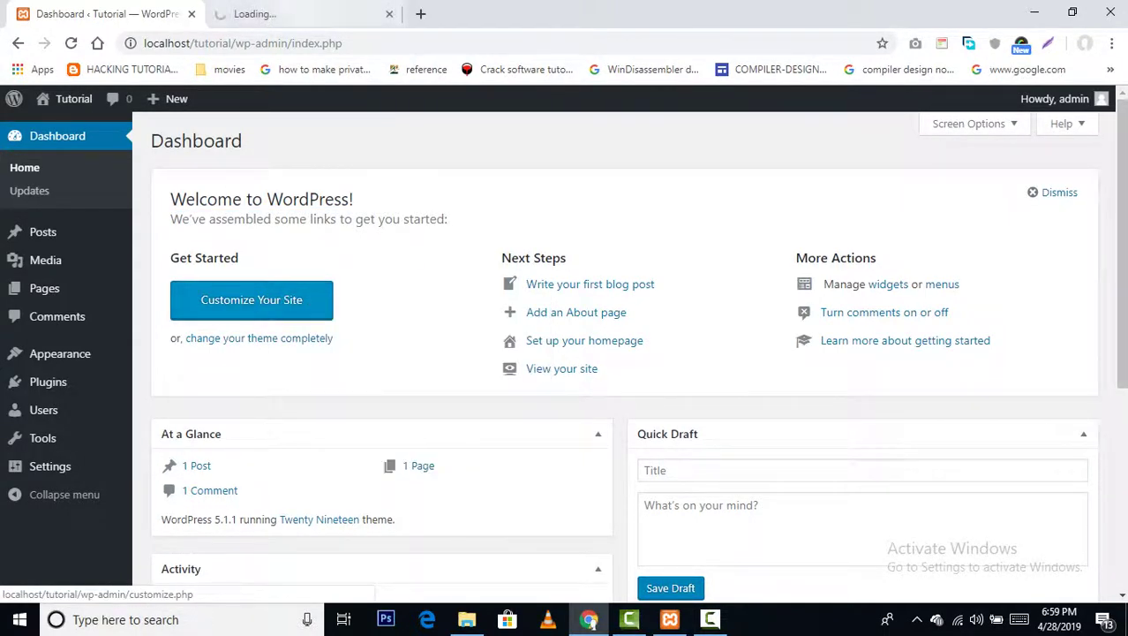
pyautogui.click(295, 13)
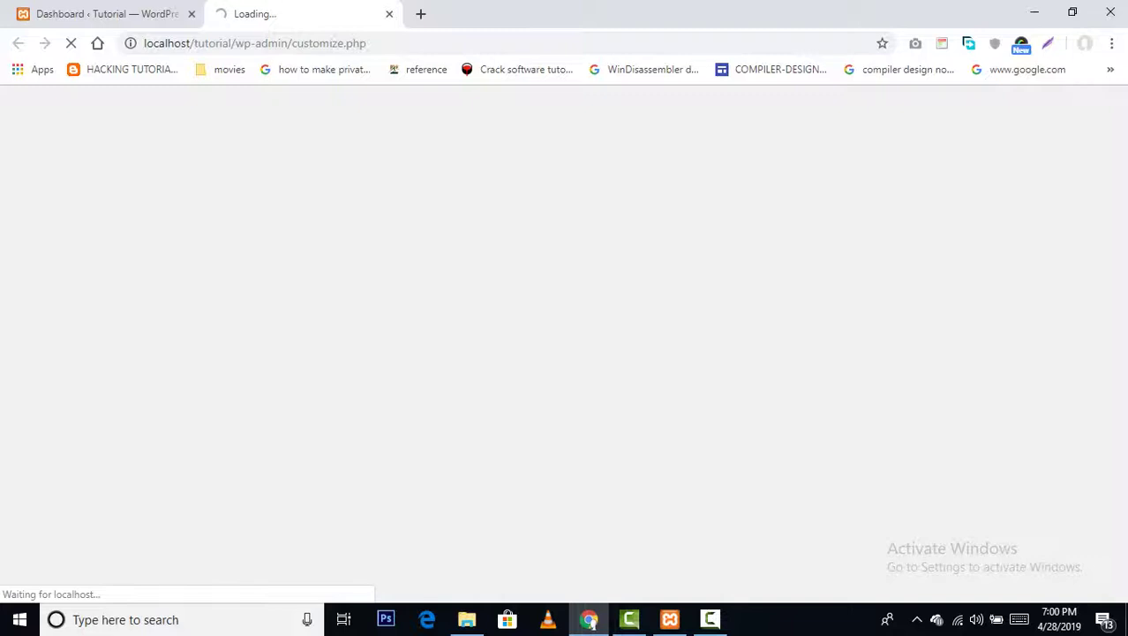
pyautogui.hotkey('ctrl', 'w')
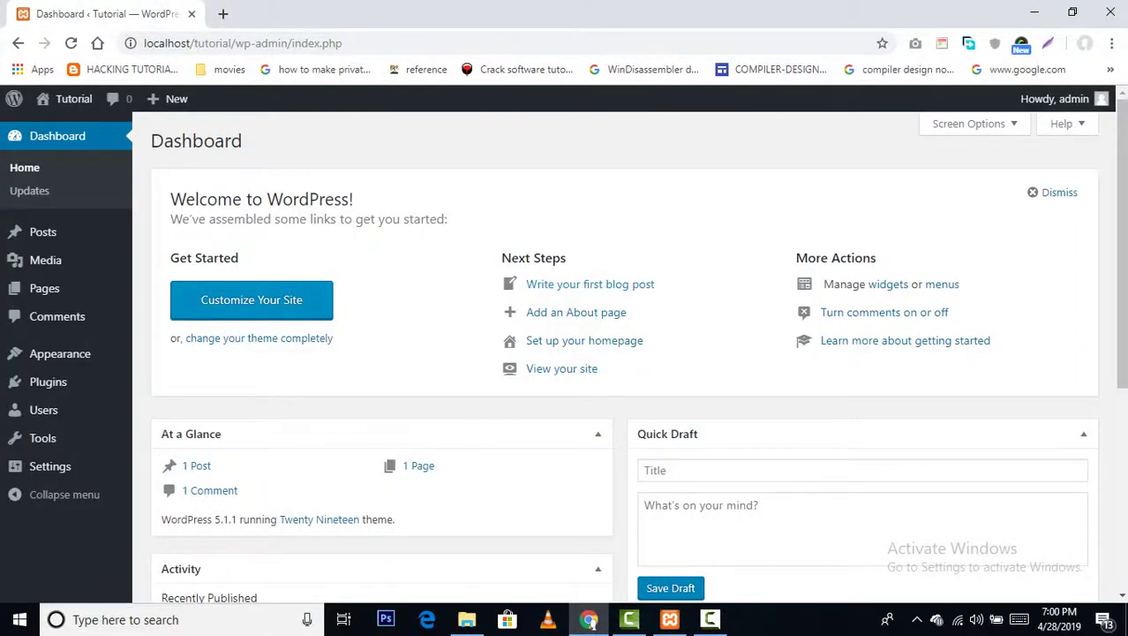
# - View the page for writing a first blog post in a separate tab and close that tab
pyautogui.moveTo(423, 257); pyautogui.dragTo(566, 258)
pyautogui.doubleClick(550, 258)
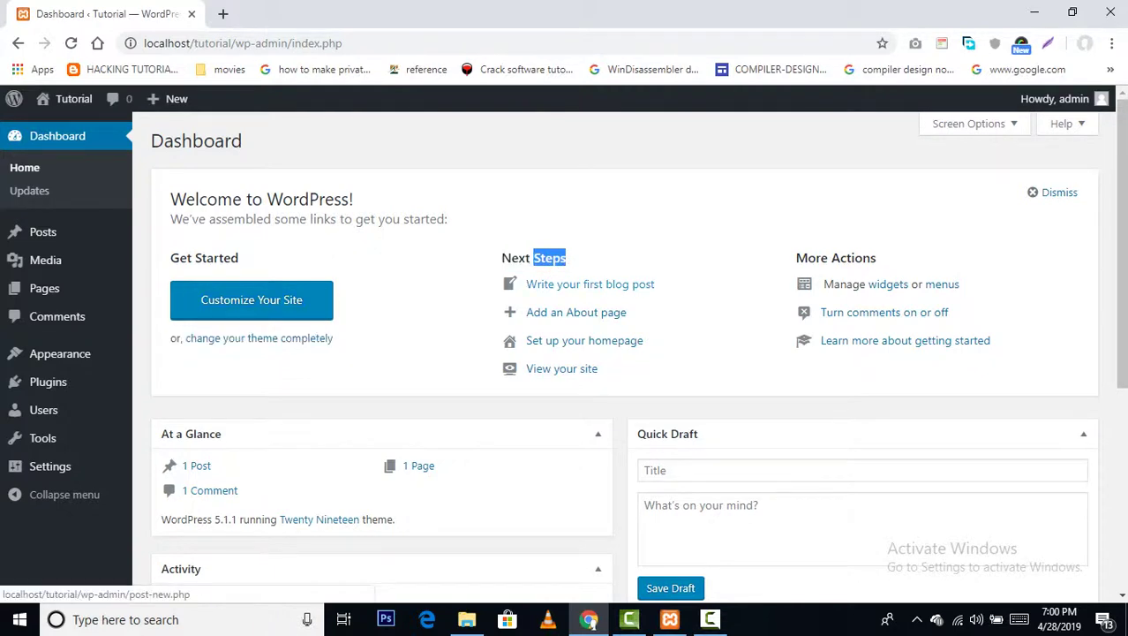
pyautogui.middleClick(589, 284)
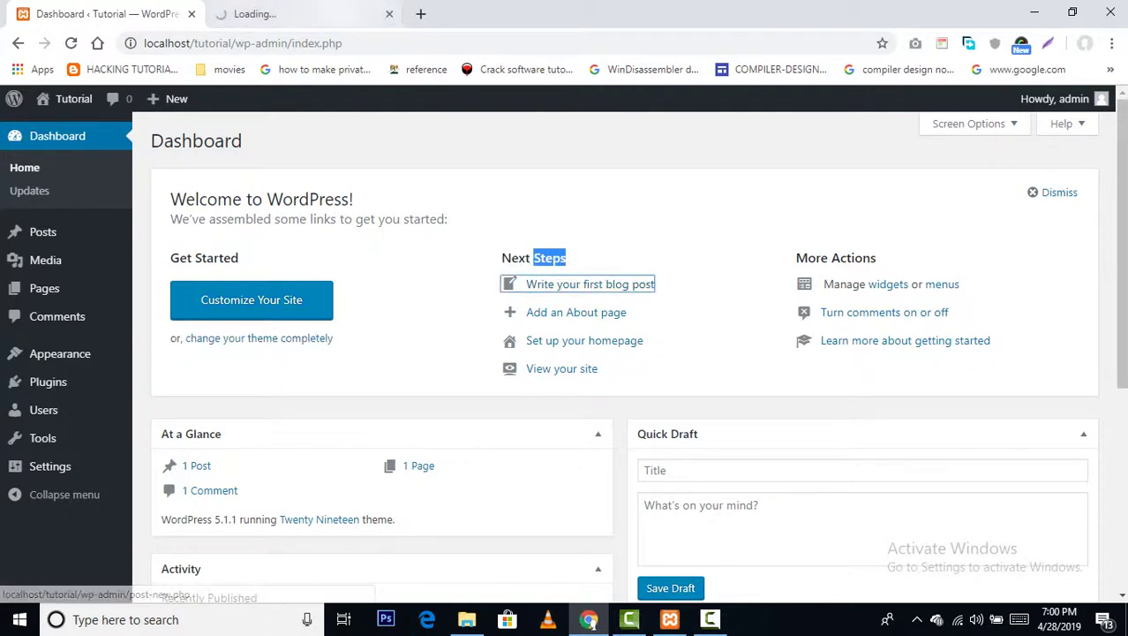
pyautogui.hotkey('ctrl', 'Tab')
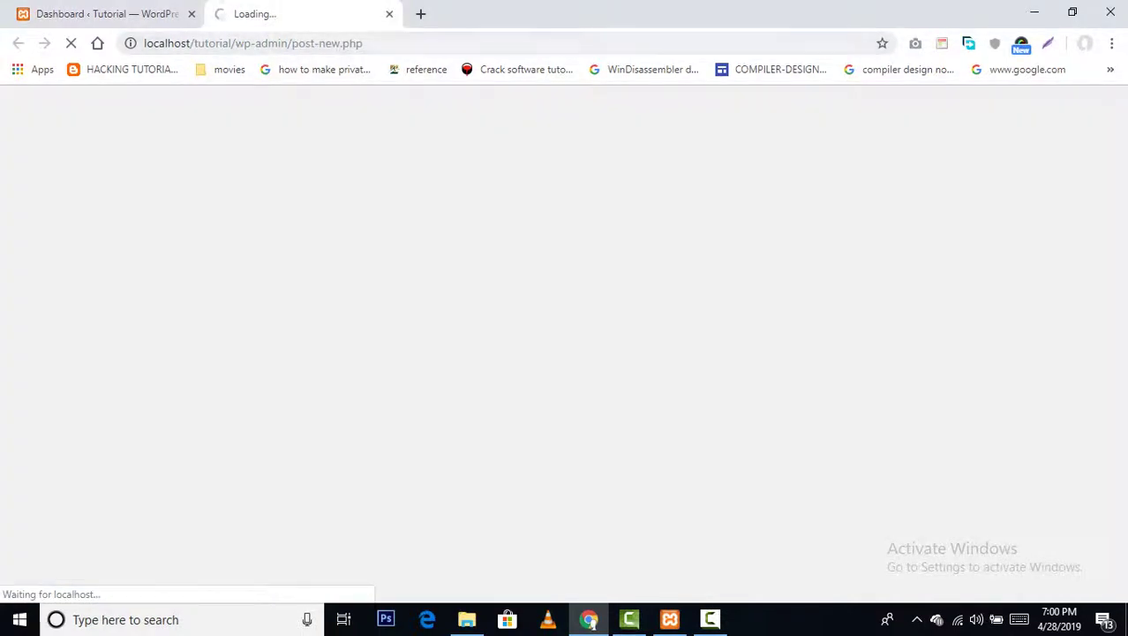
pyautogui.hotkey('ctrl', 'w')
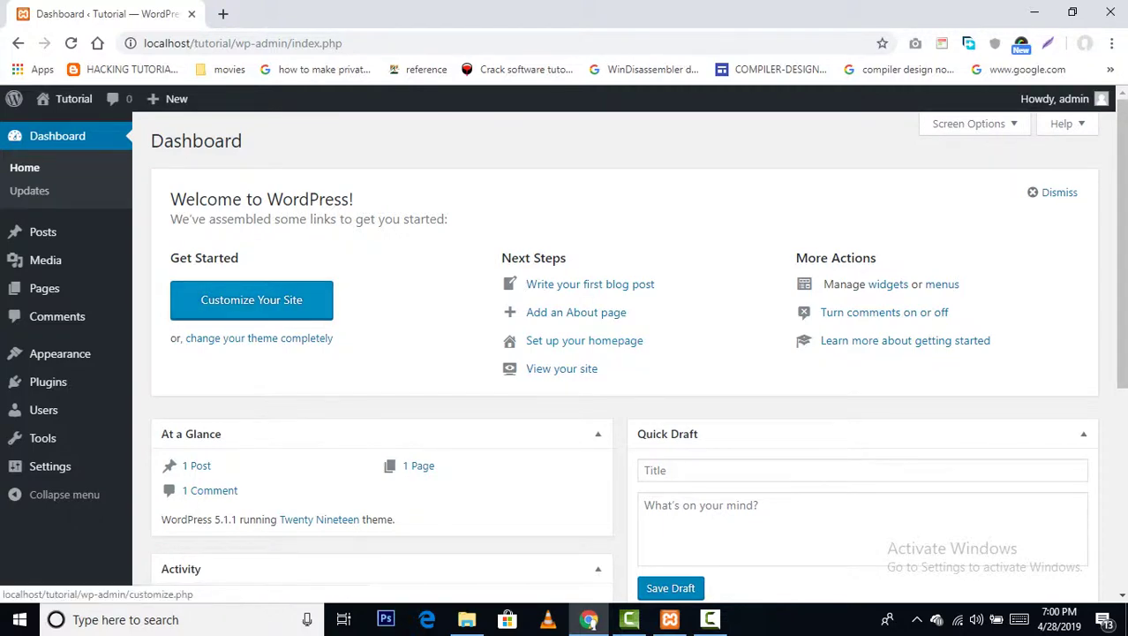
# - Review the post, page and comment counts and the WordPress version in the At a Glance box
pyautogui.scroll(-2, 627, 353)
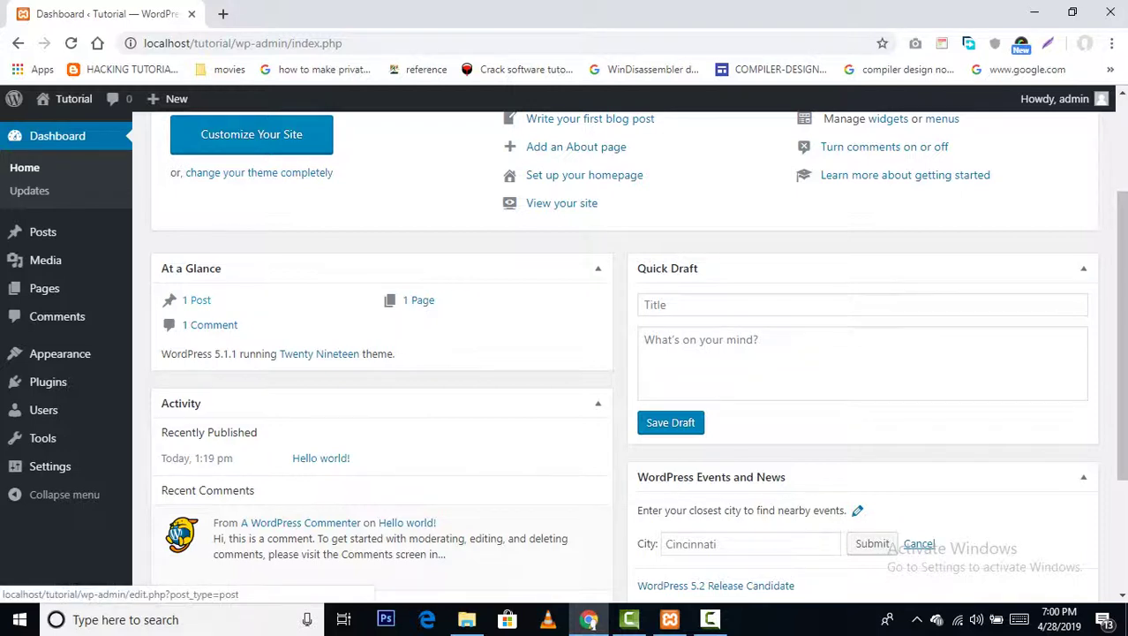
pyautogui.moveTo(181, 299); pyautogui.dragTo(211, 299)
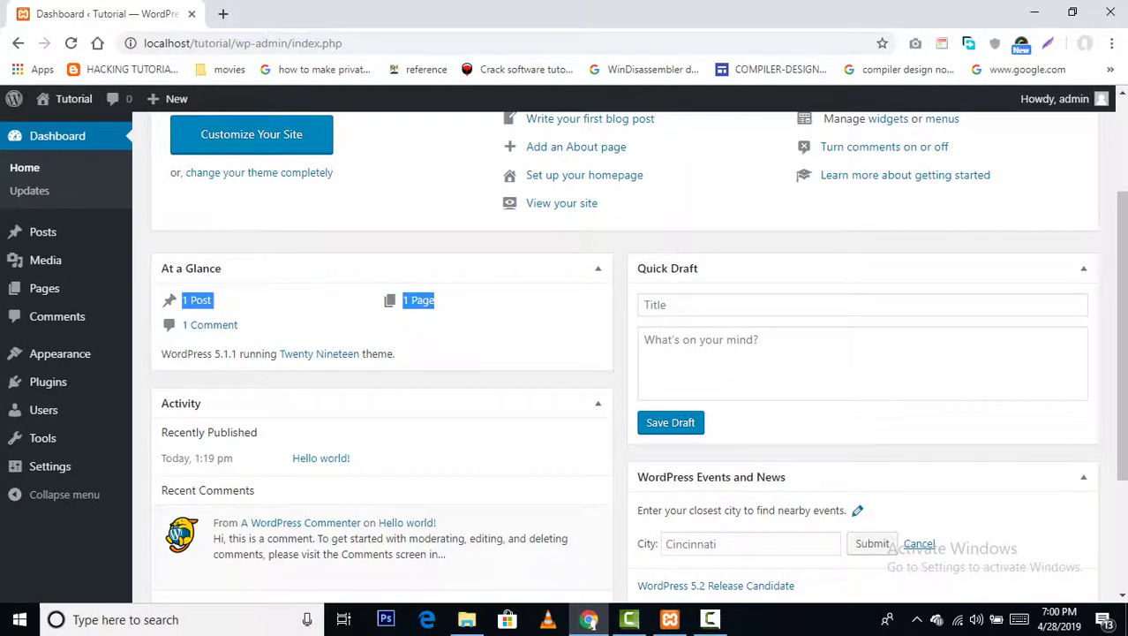
pyautogui.moveTo(181, 299); pyautogui.dragTo(434, 300)
pyautogui.click(441, 299)
pyautogui.moveTo(237, 324); pyautogui.dragTo(181, 325)
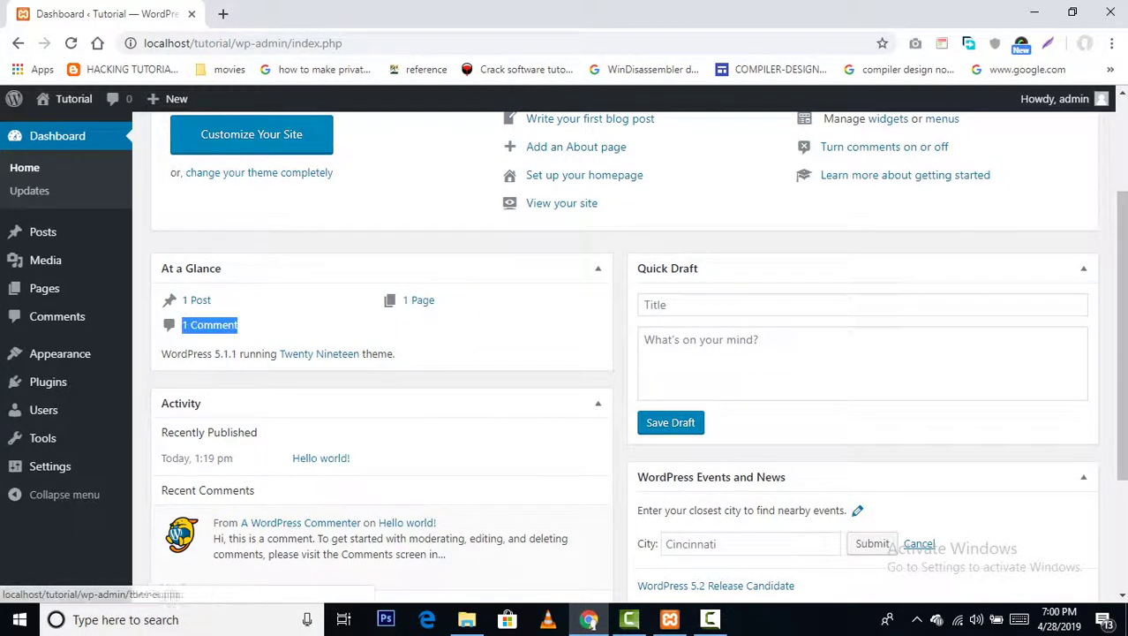
pyautogui.scroll(-1, 618, 353)
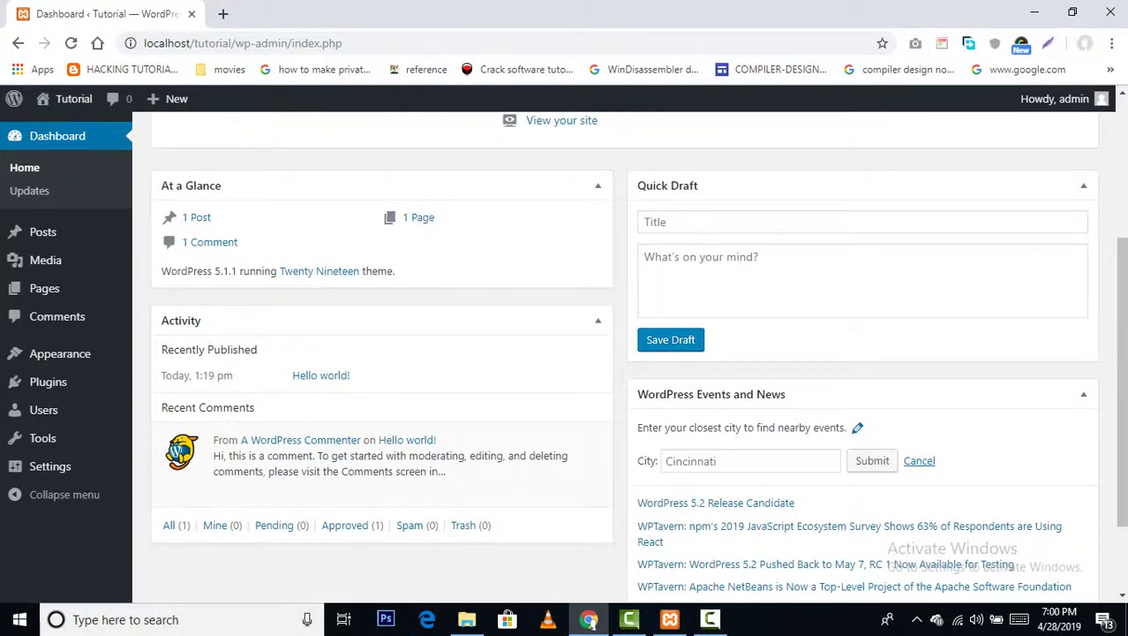
pyautogui.moveTo(240, 271); pyautogui.dragTo(214, 271)
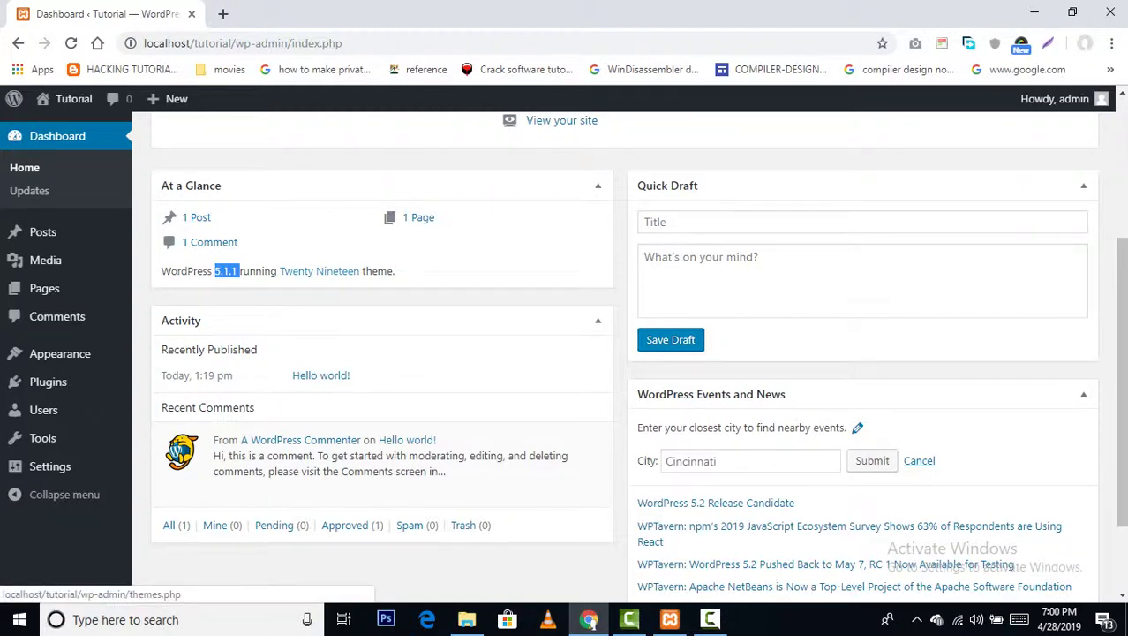
# - Review the recently published post and recent comments in the Activity box, and look over WordPress Events and News
pyautogui.scroll(2, 380, 380)
pyautogui.scroll(-3, 379, 379)
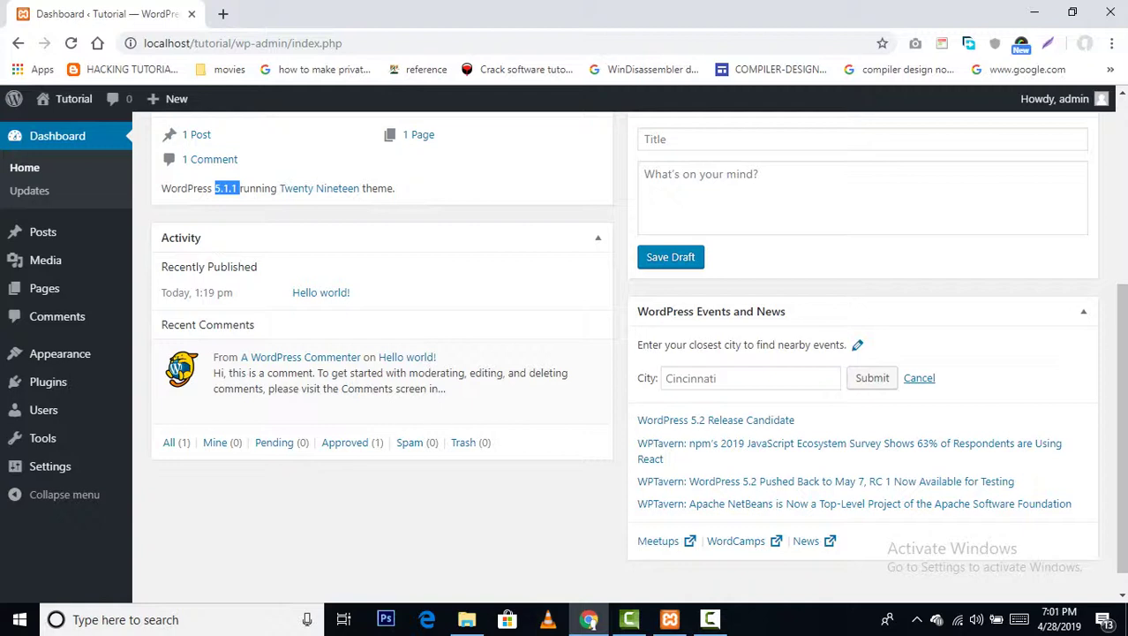
pyautogui.moveTo(286, 293); pyautogui.dragTo(351, 292)
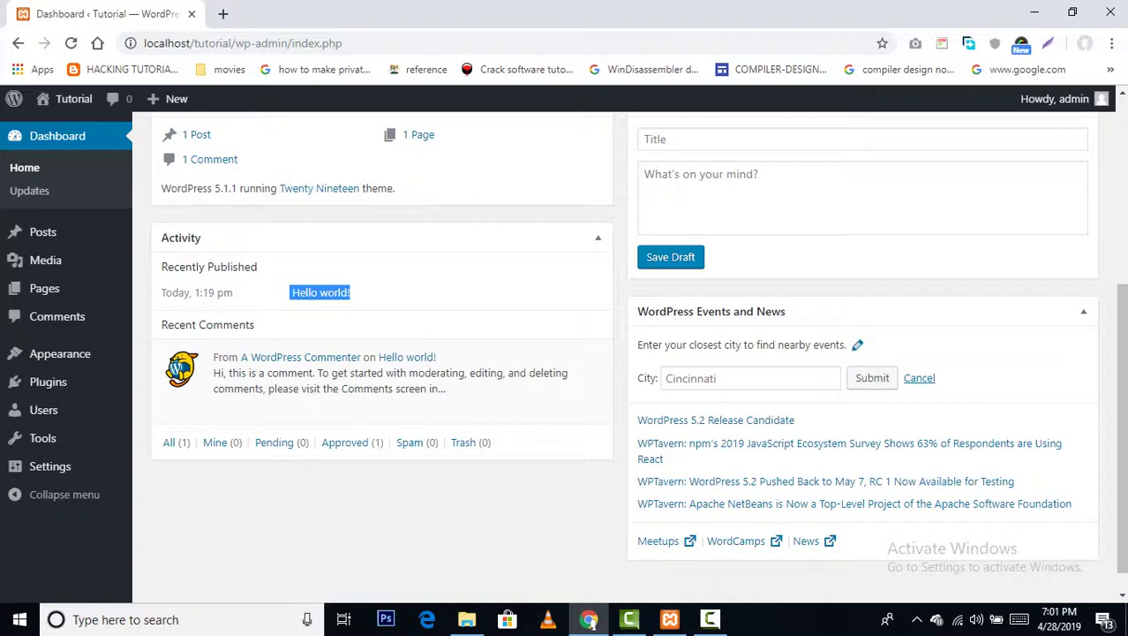
pyautogui.moveTo(389, 380)
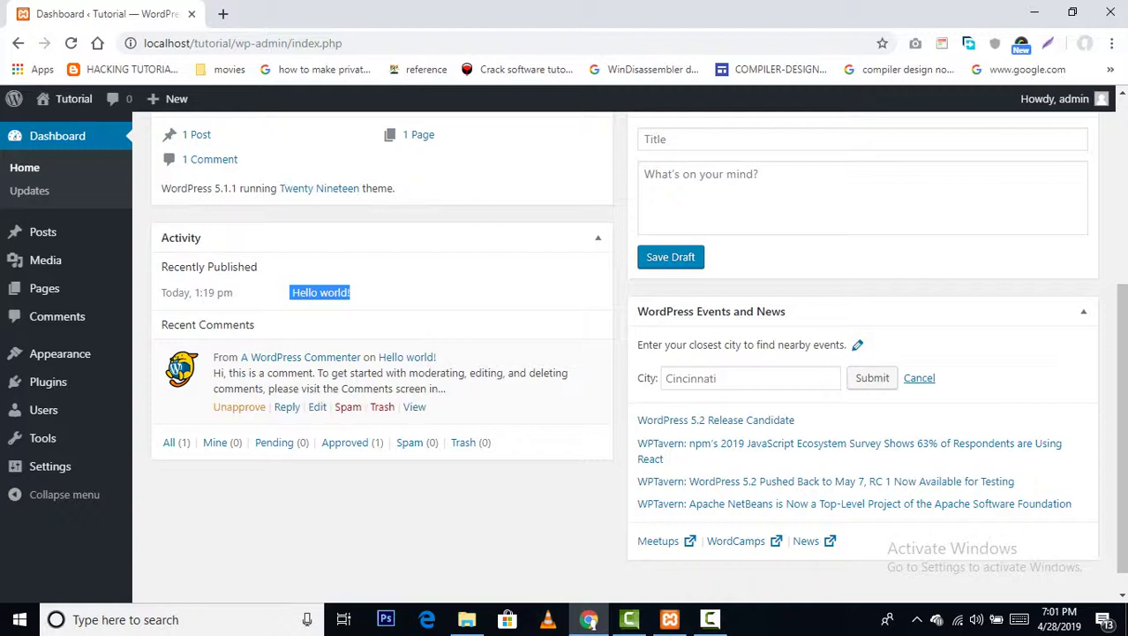
pyautogui.moveTo(436, 357); pyautogui.dragTo(214, 357)
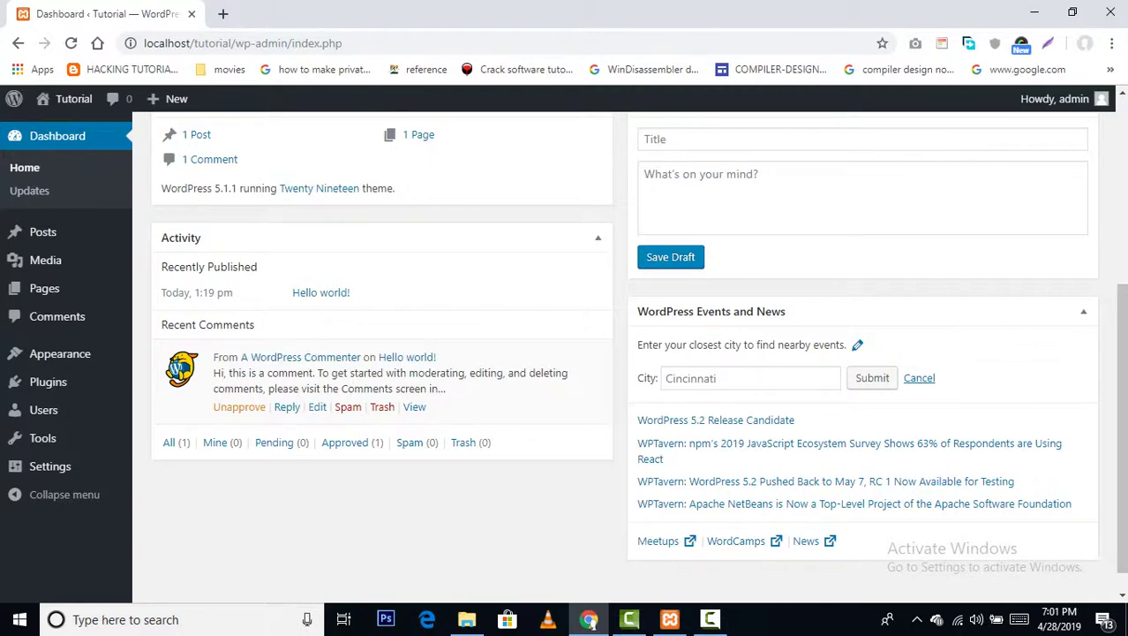
pyautogui.scroll(1, 618, 353)
pyautogui.scroll(-1, 618, 353)
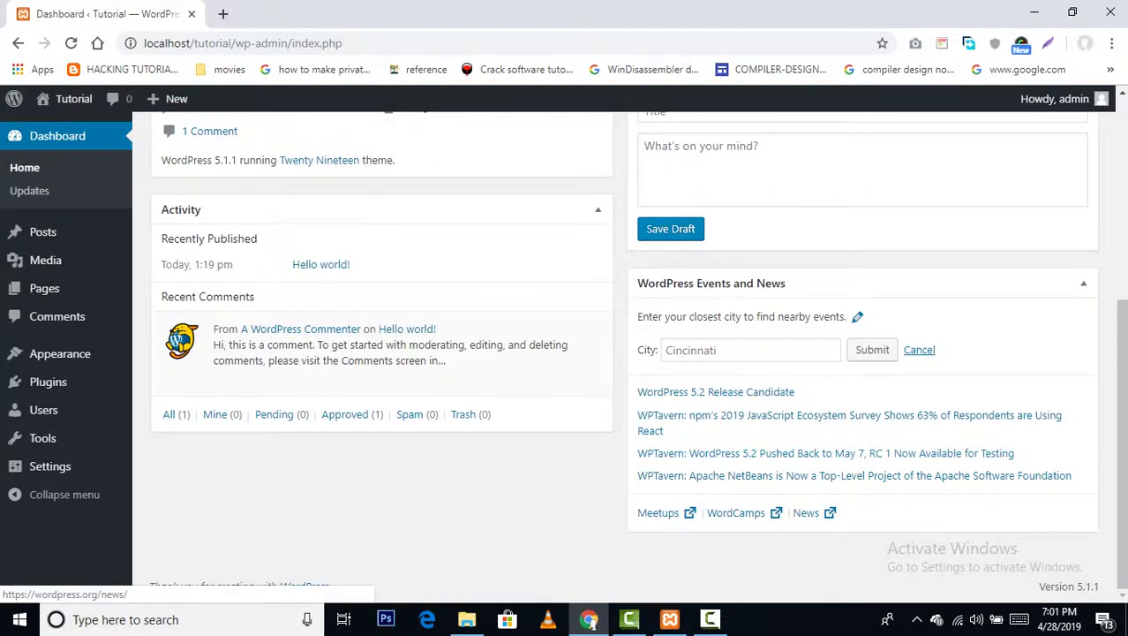
pyautogui.scroll(2, 618, 353)
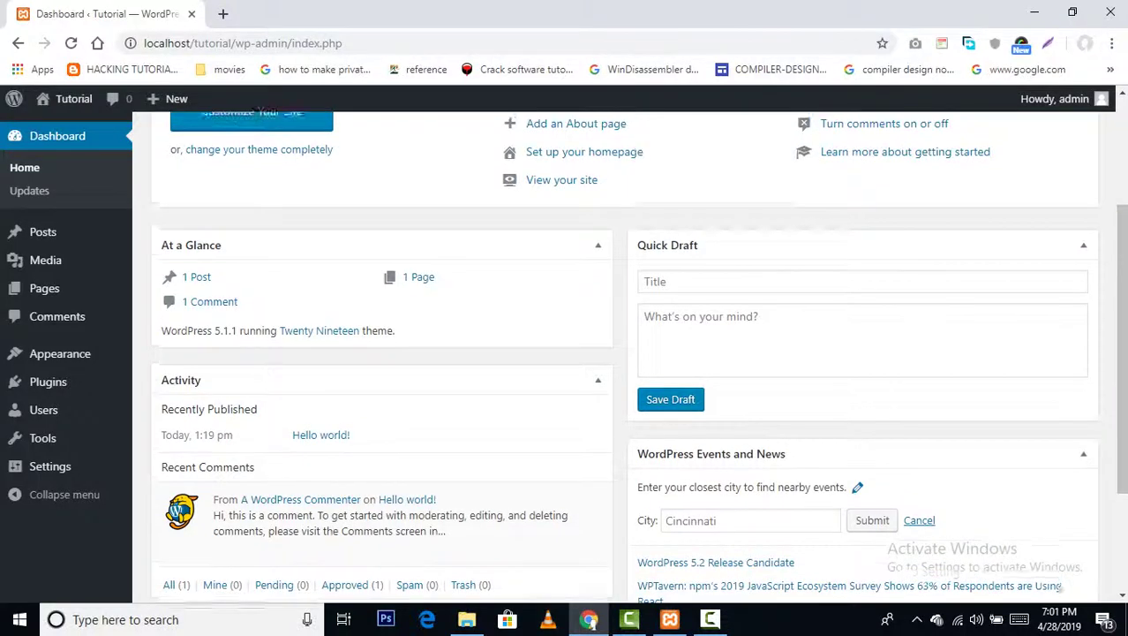
# - Examine the Quick Draft box and its title field on the dashboard
pyautogui.scroll(2, 644, 353)
pyautogui.click(644, 444)
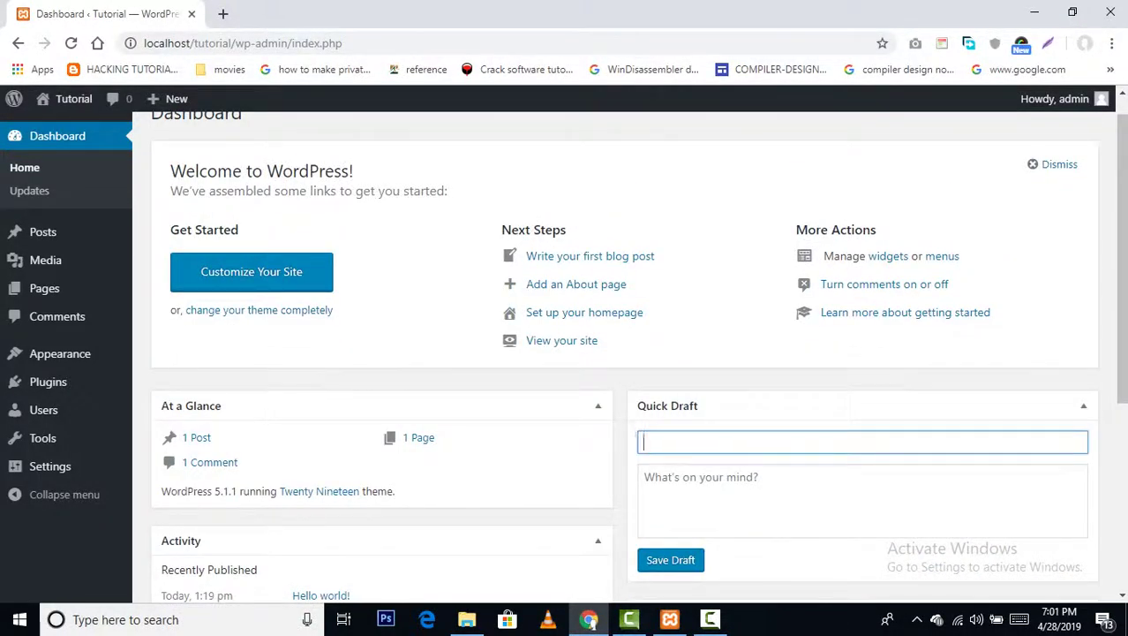
pyautogui.click(668, 405)
pyautogui.click(667, 405)
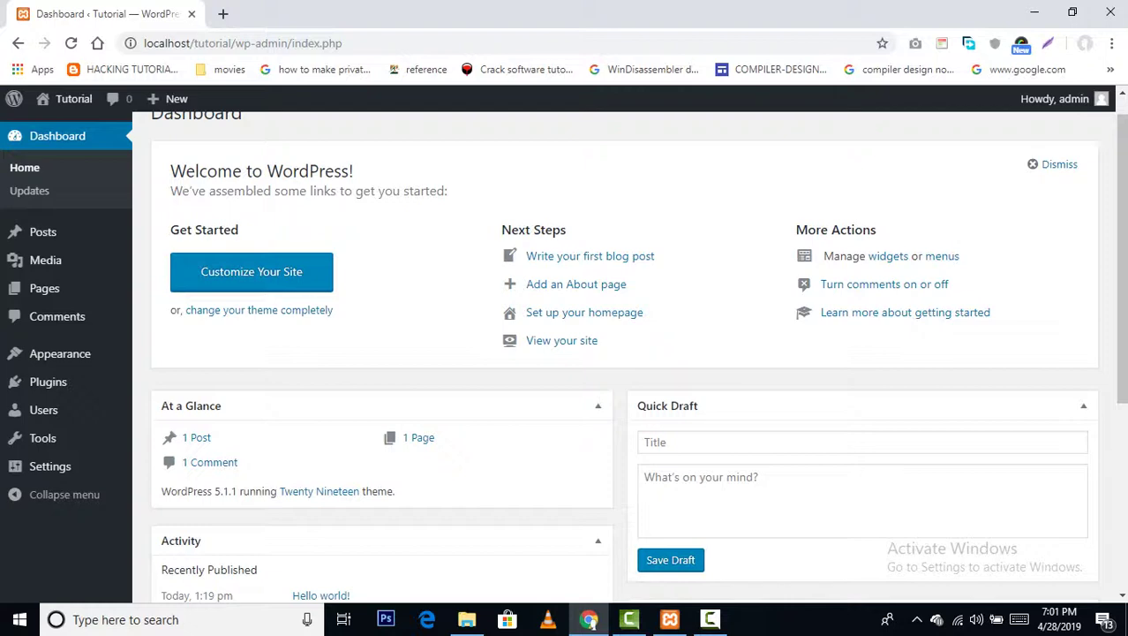
pyautogui.scroll(1, 618, 353)
pyautogui.scroll(-3, 618, 353)
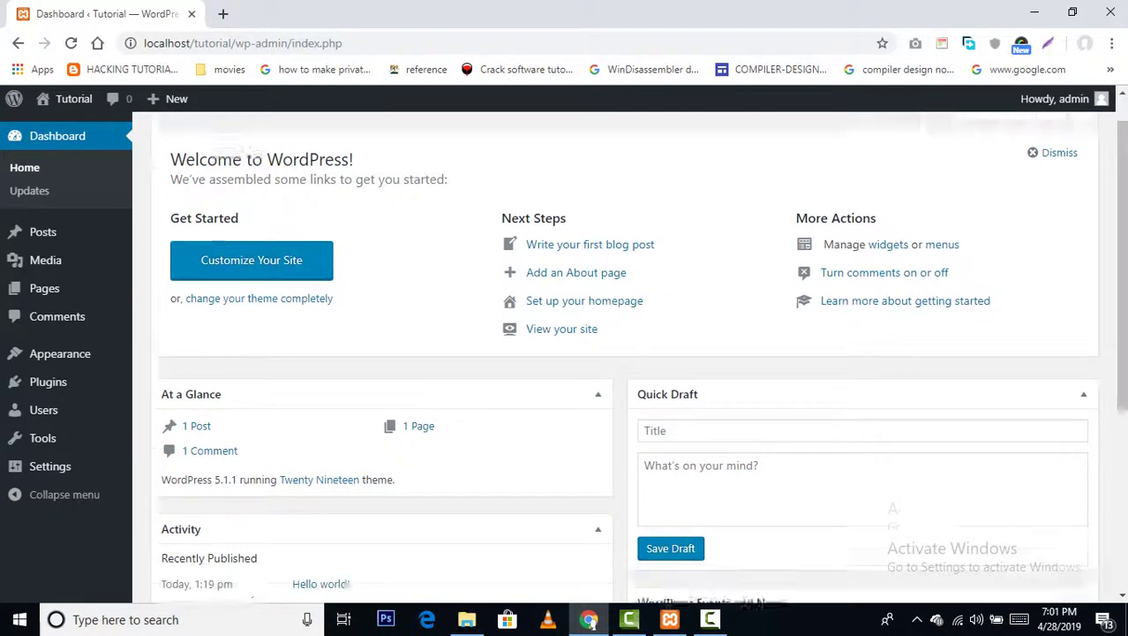
pyautogui.scroll(3, 619, 354)
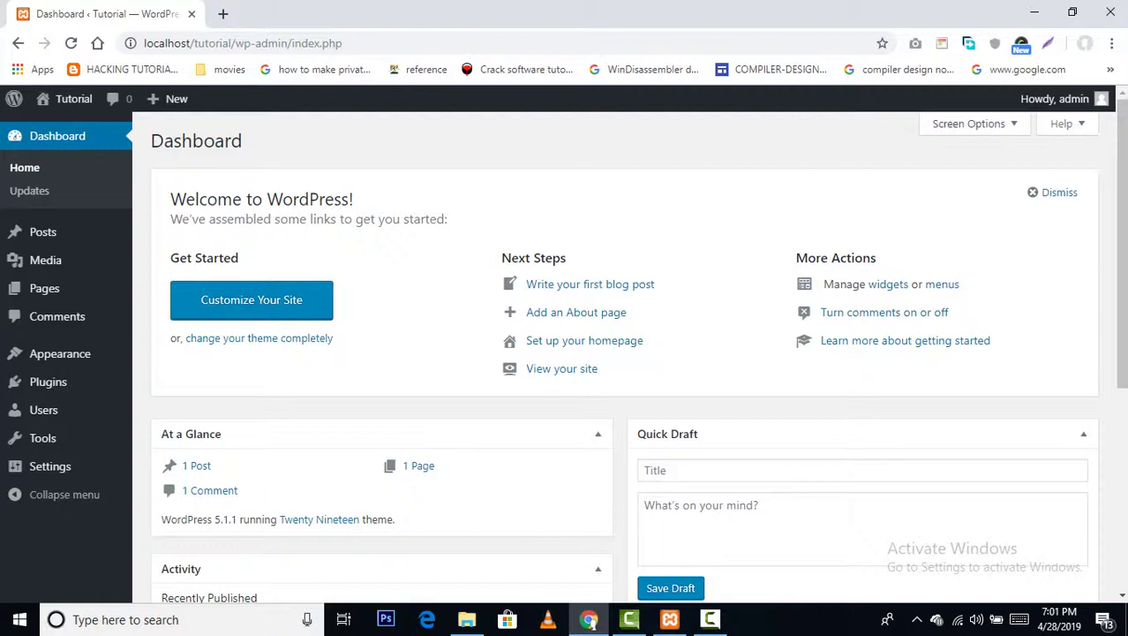
# - Hide the Quick Draft box from the dashboard using Screen Options
pyautogui.click(975, 124)
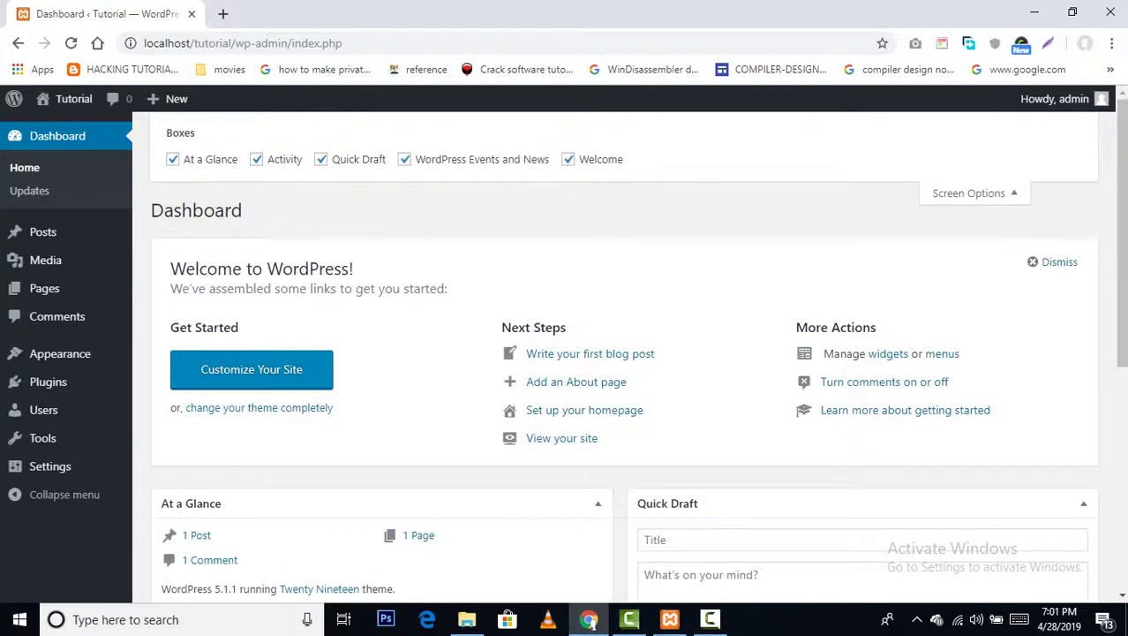
pyautogui.click(975, 192)
pyautogui.click(975, 123)
pyautogui.click(321, 159)
pyautogui.click(320, 159)
pyautogui.click(320, 159)
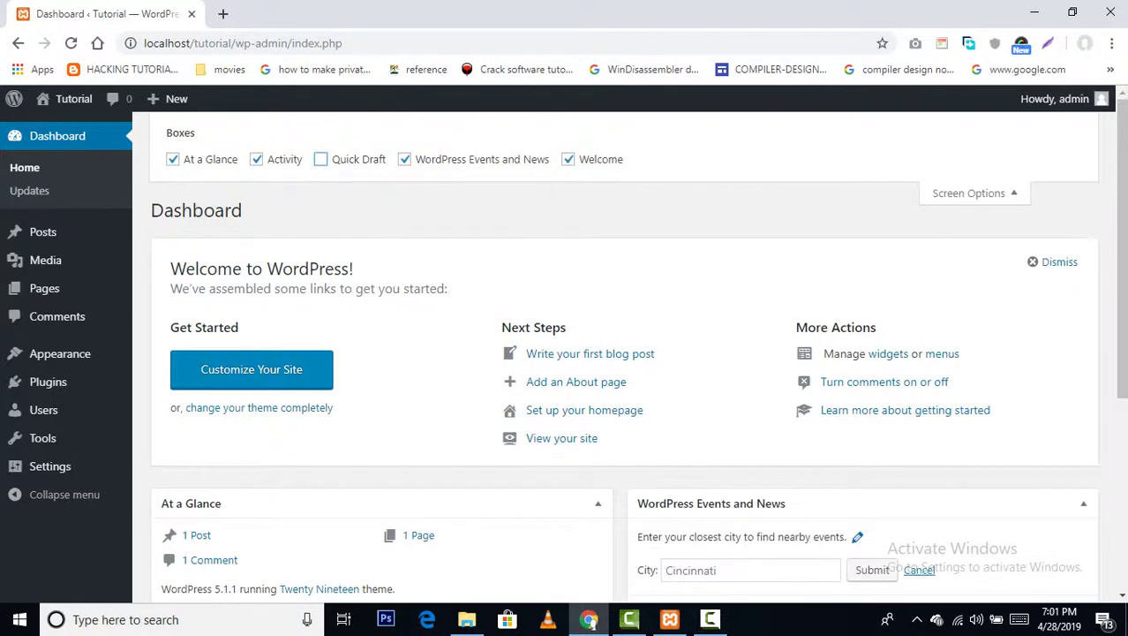
pyautogui.click(320, 159)
pyautogui.click(320, 158)
# - Check the dashboard without the Quick Draft box, then show the box again and collapse Screen Options
pyautogui.scroll(-2, 618, 353)
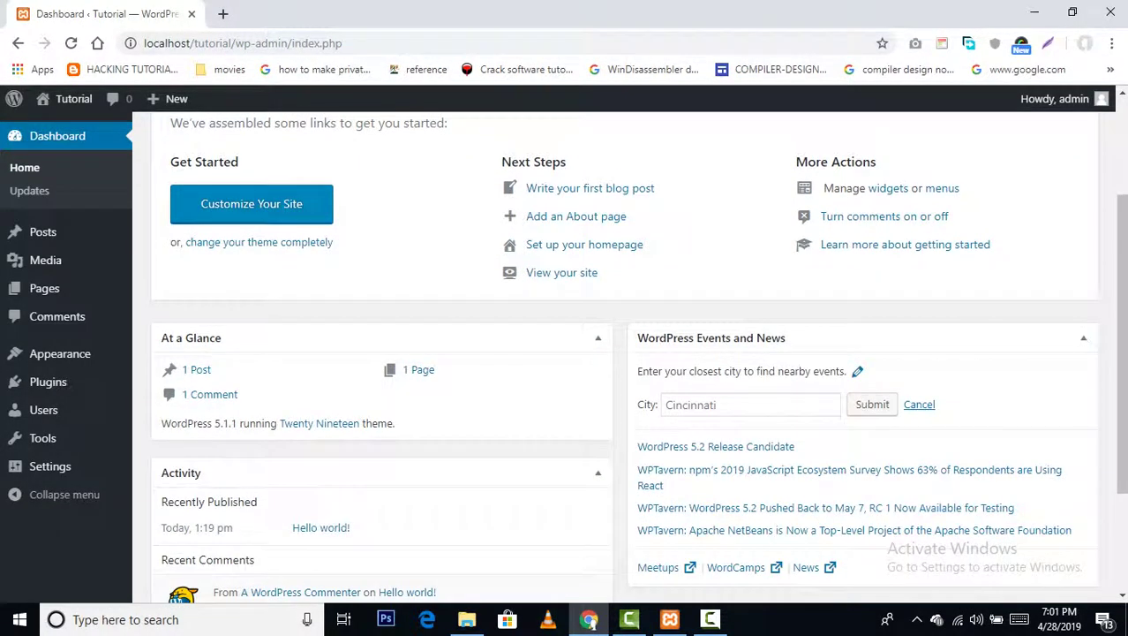
pyautogui.scroll(1, 618, 353)
pyautogui.scroll(1, 618, 353)
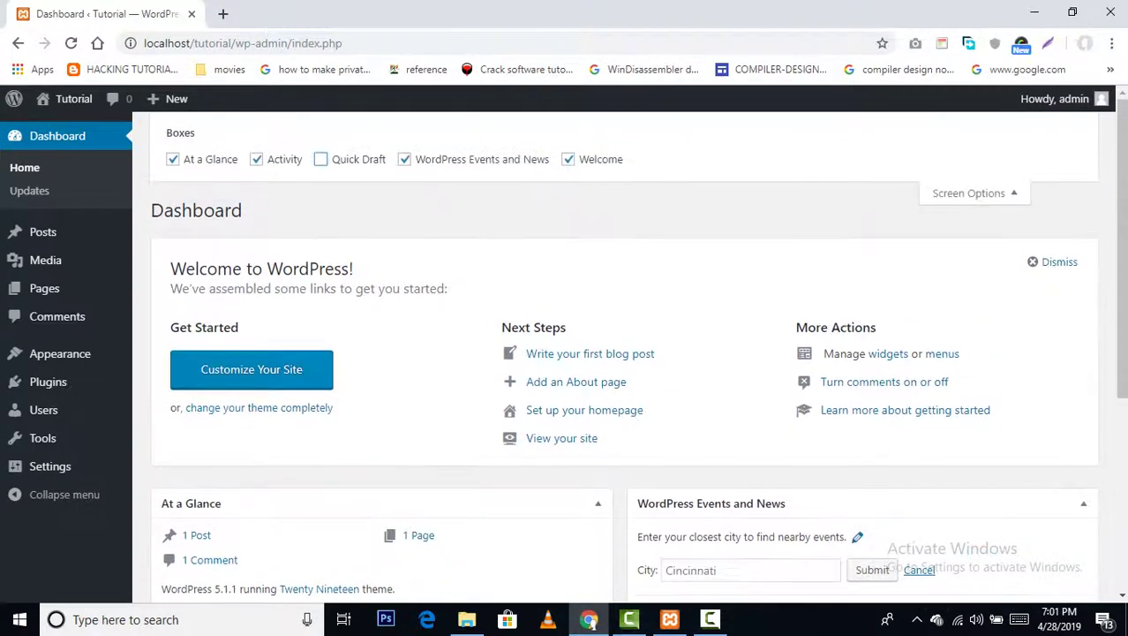
pyautogui.click(320, 159)
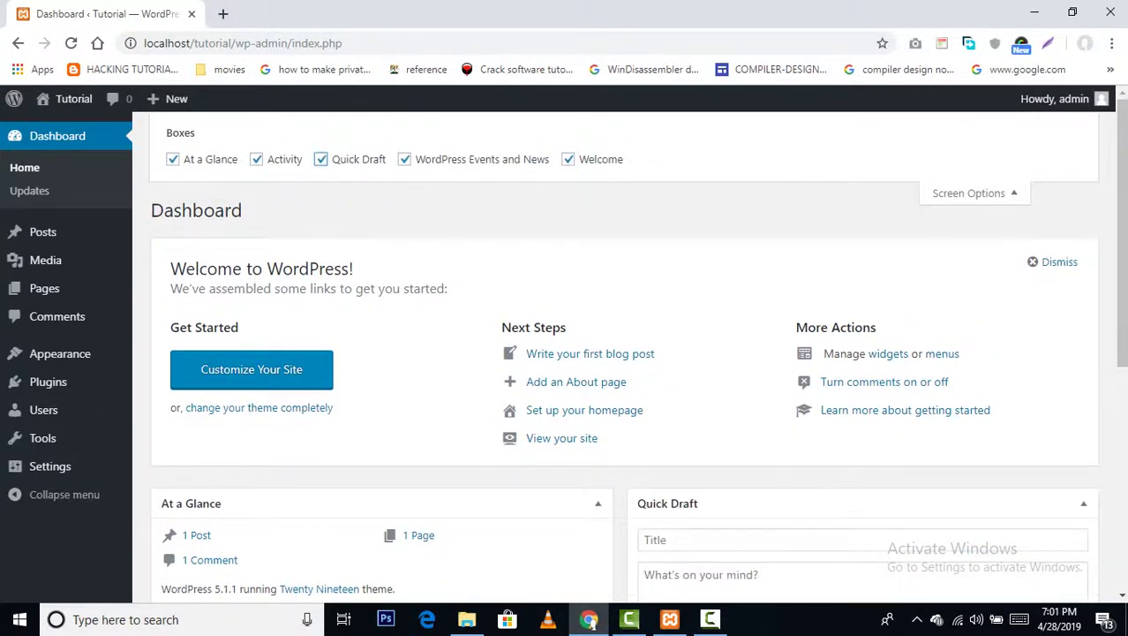
pyautogui.click(974, 193)
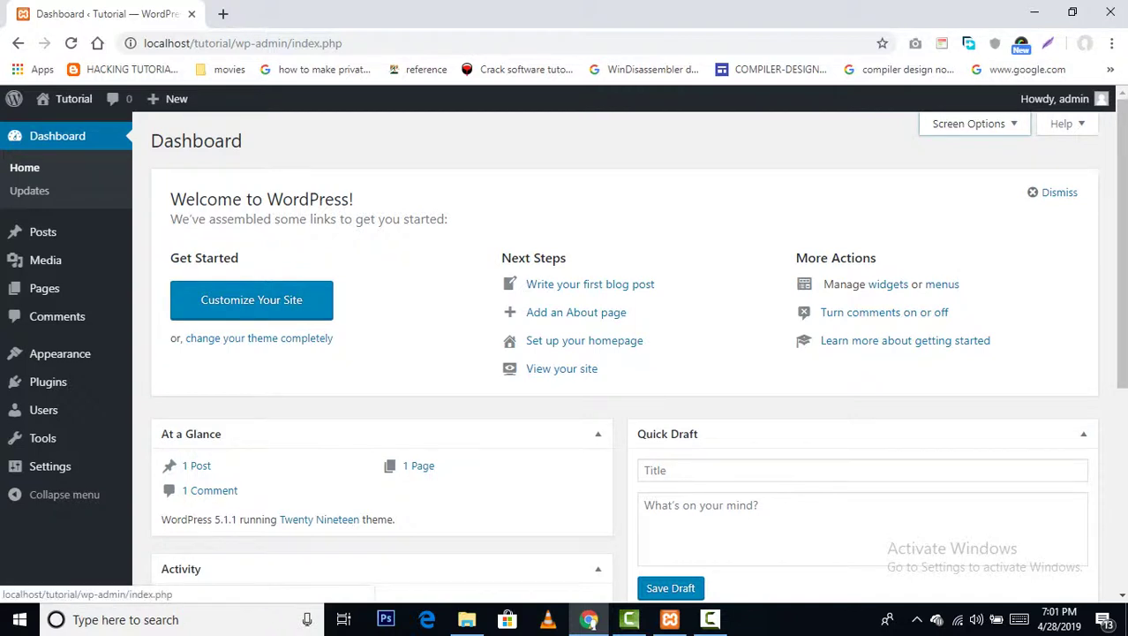
# - Open the WordPress Updates page and read the core re-install note
pyautogui.click(29, 191)
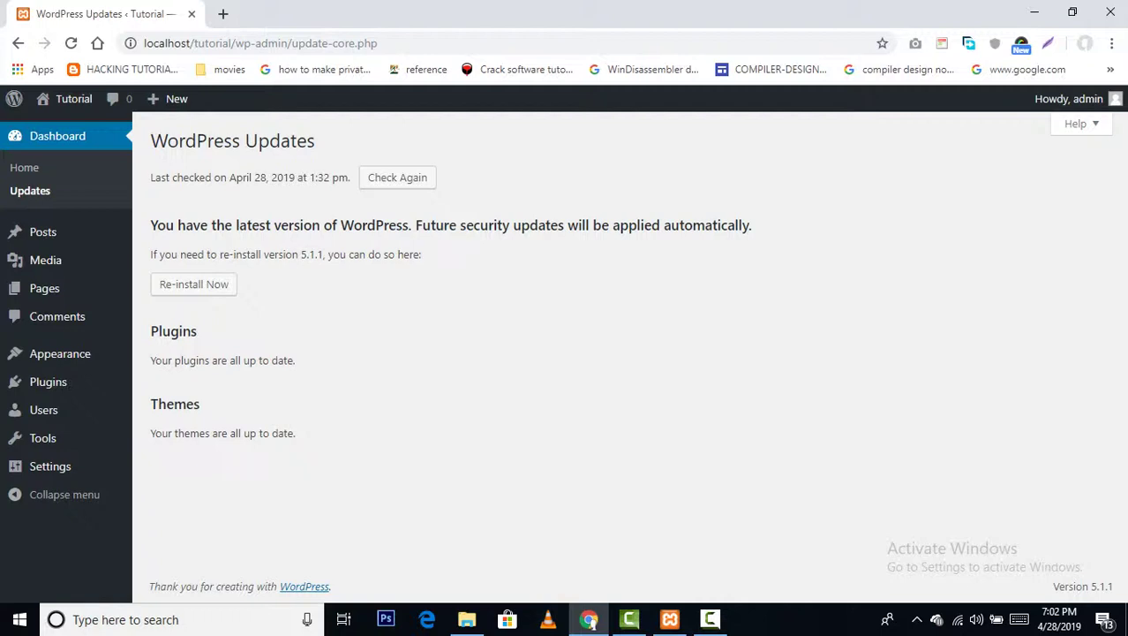
pyautogui.tripleClick(218, 254)
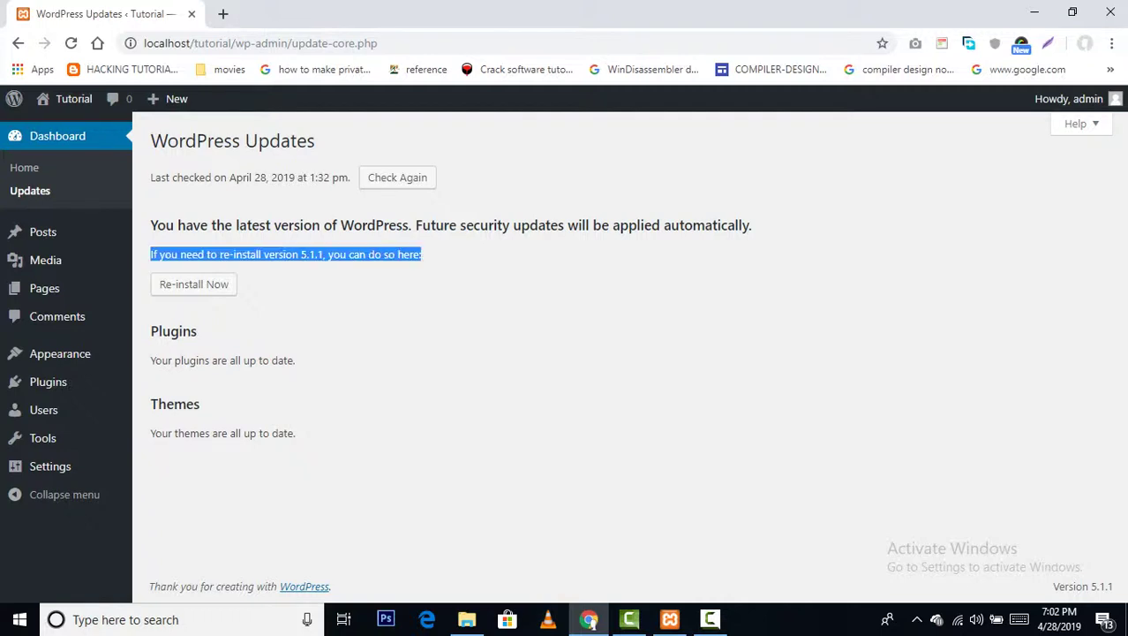
pyautogui.click(218, 315)
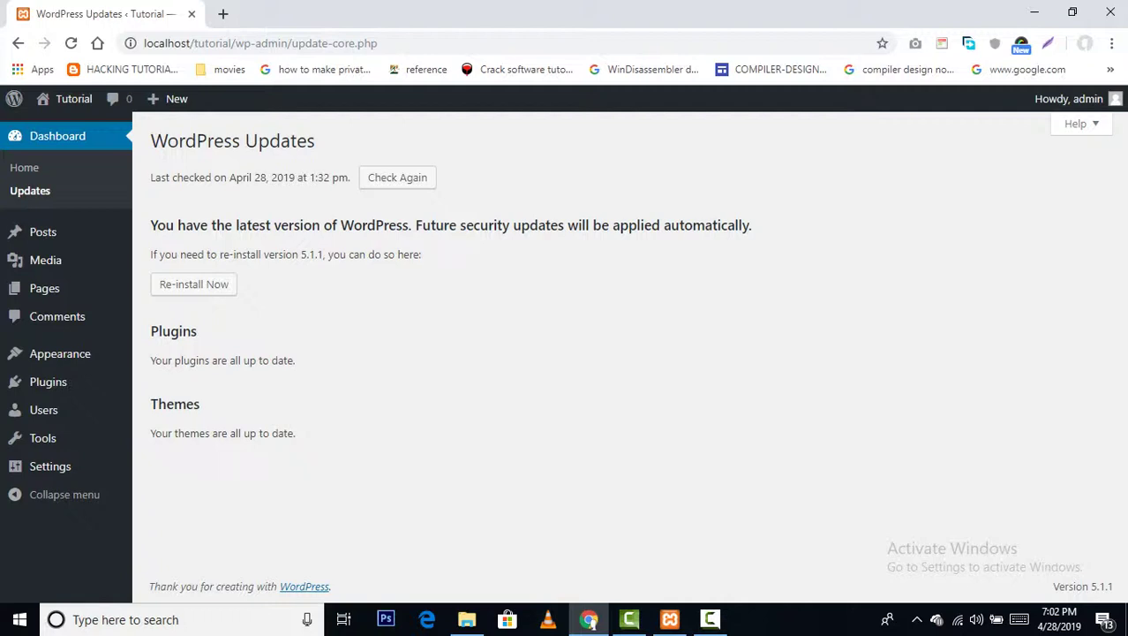
# - Read the plugin and theme update statuses and the WordPress version on the Updates page
pyautogui.moveTo(198, 331); pyautogui.dragTo(161, 331)
pyautogui.tripleClick(192, 361)
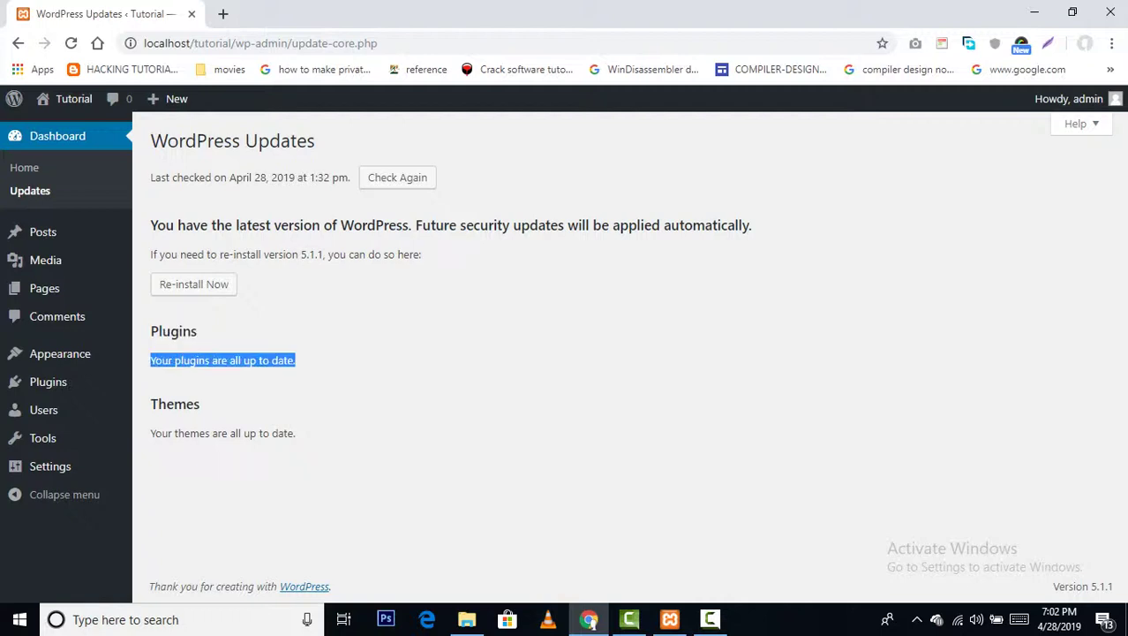
pyautogui.moveTo(220, 360); pyautogui.dragTo(293, 360)
pyautogui.doubleClick(199, 434)
pyautogui.click(212, 437)
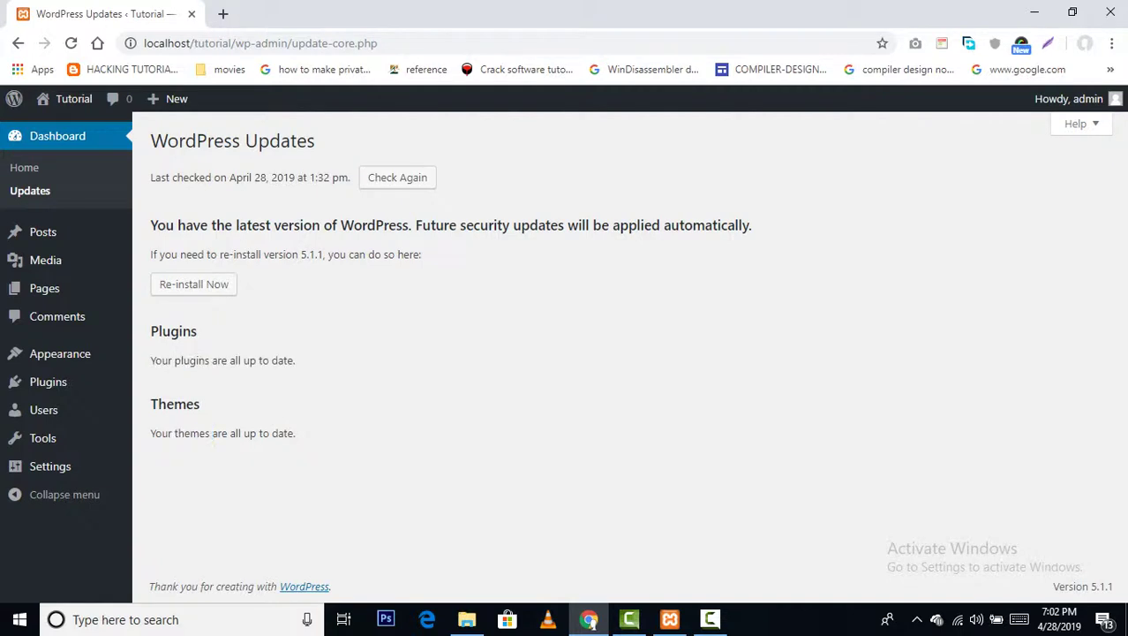
pyautogui.moveTo(161, 433); pyautogui.dragTo(168, 433)
pyautogui.moveTo(298, 255); pyautogui.dragTo(323, 254)
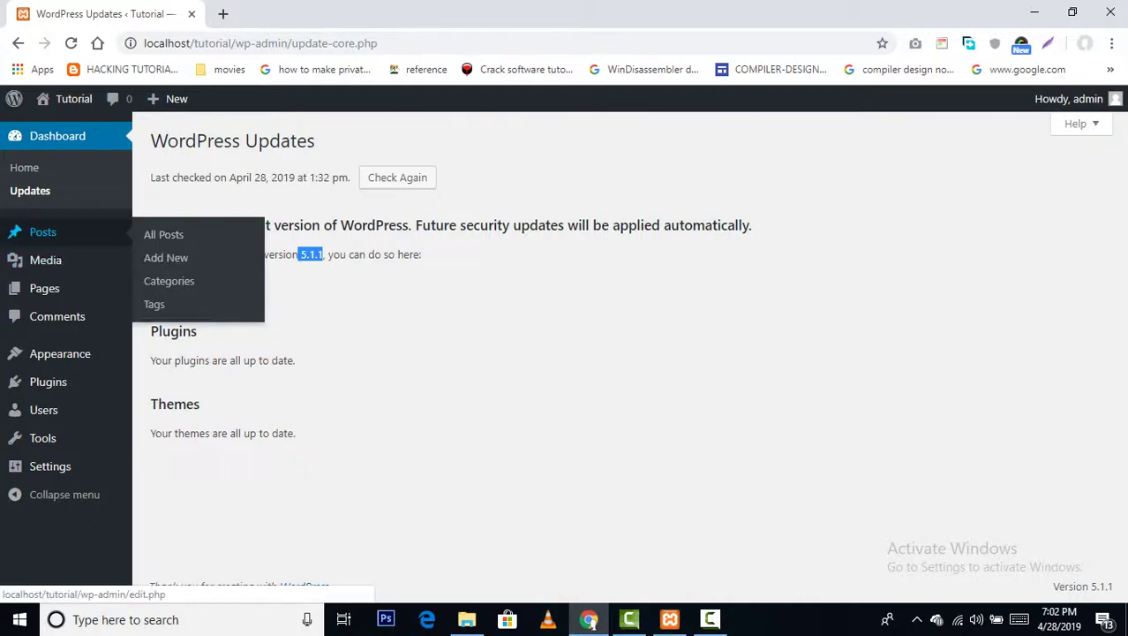
# - Open the Posts list, look at the "Hello world!" post, and open the new post editor
pyautogui.click(42, 232)
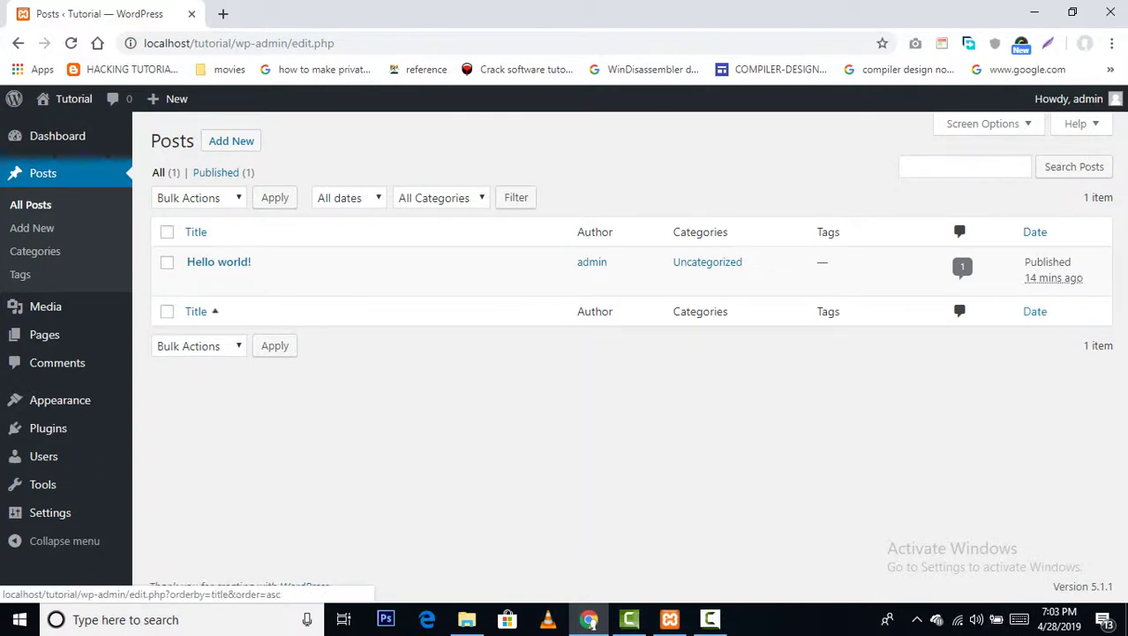
pyautogui.moveTo(218, 262)
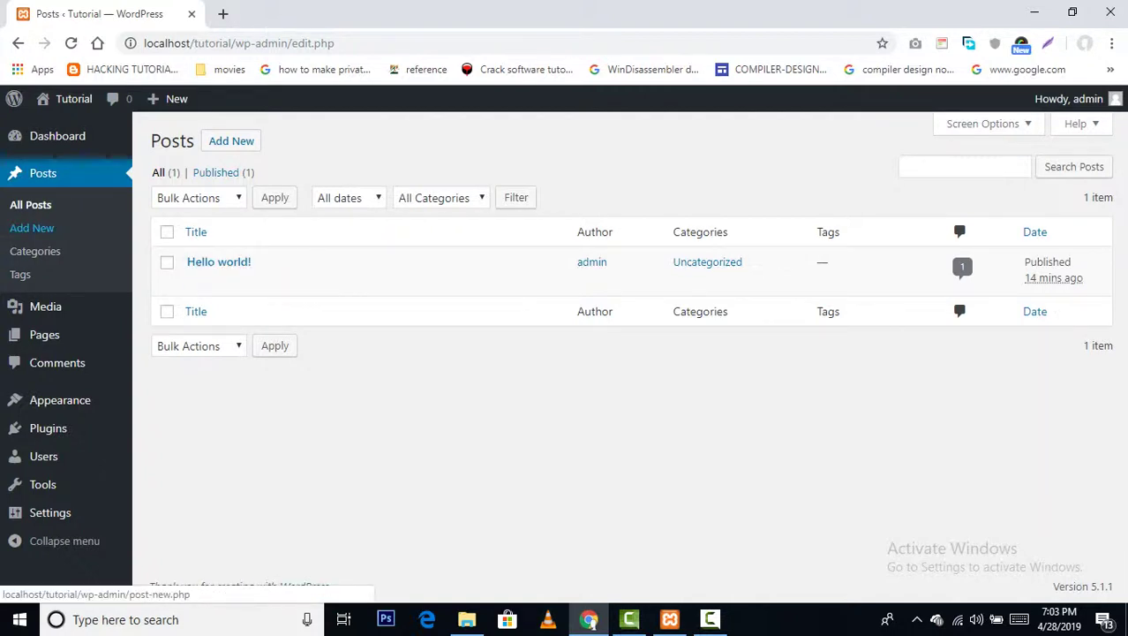
pyautogui.click(32, 228)
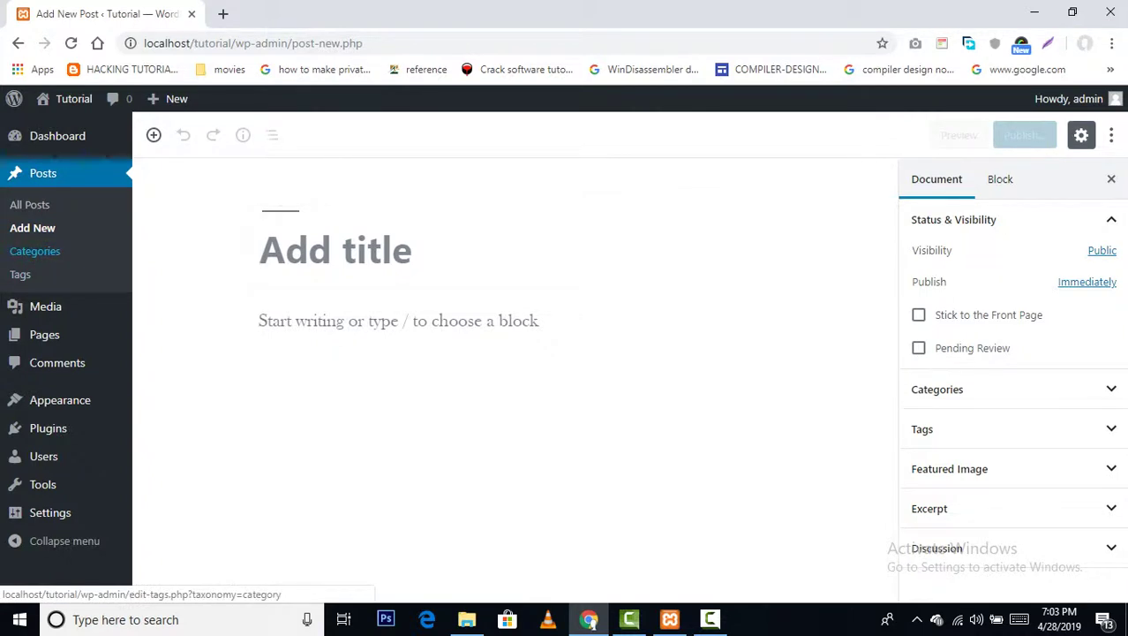
# - Open the post Categories page and examine the Uncategorized entry and the new category's name field
pyautogui.click(34, 251)
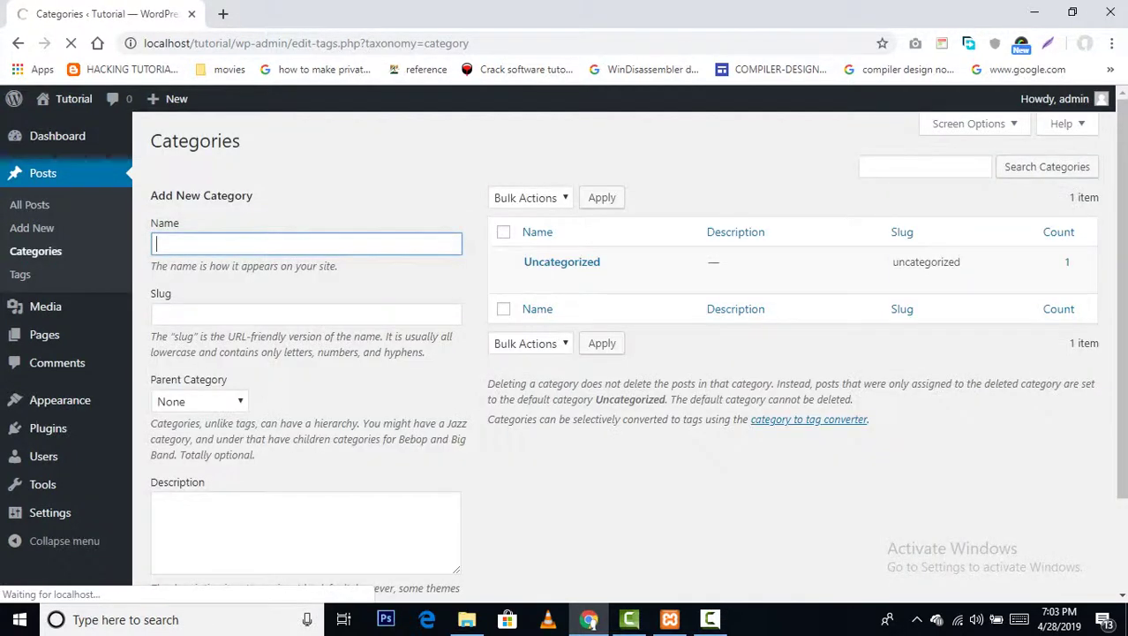
pyautogui.moveTo(521, 261); pyautogui.dragTo(603, 261)
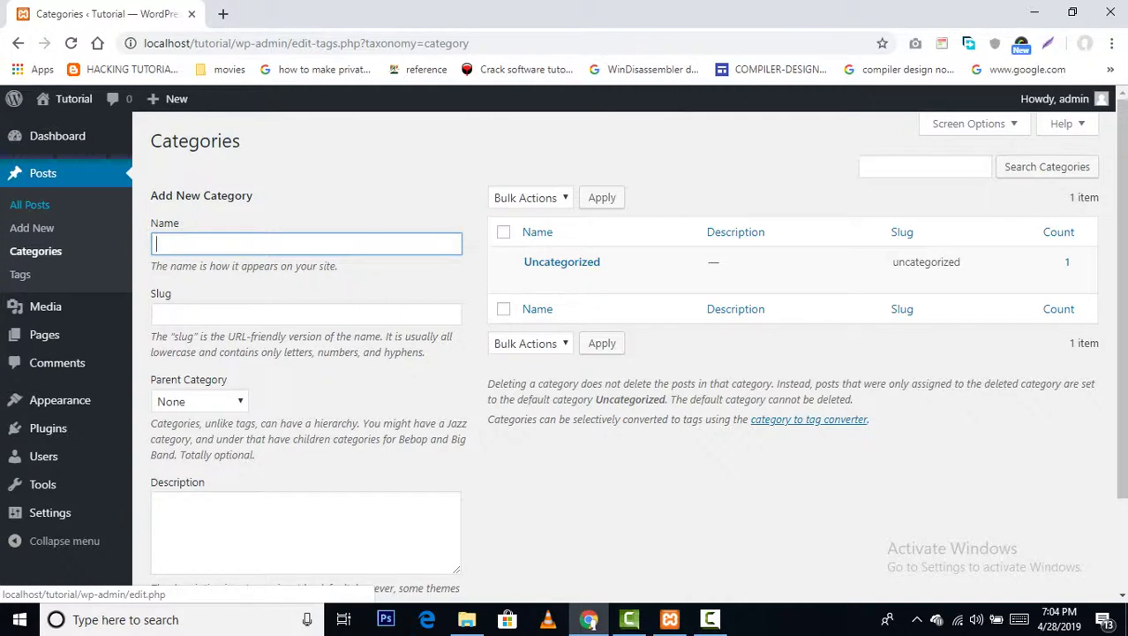
pyautogui.click(29, 204)
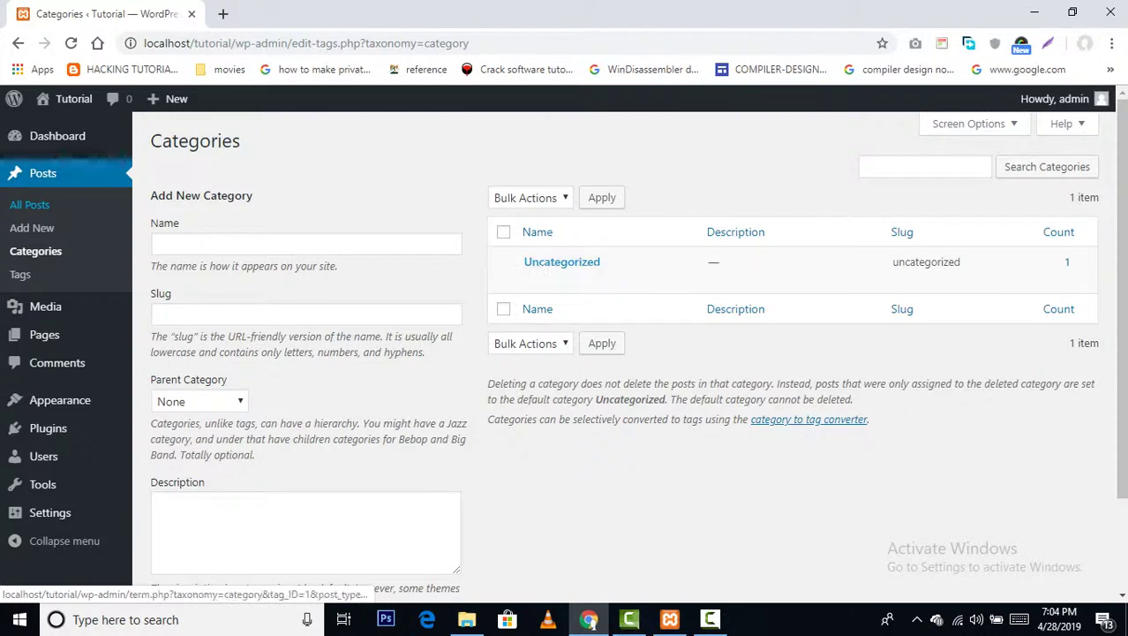
pyautogui.click(305, 244)
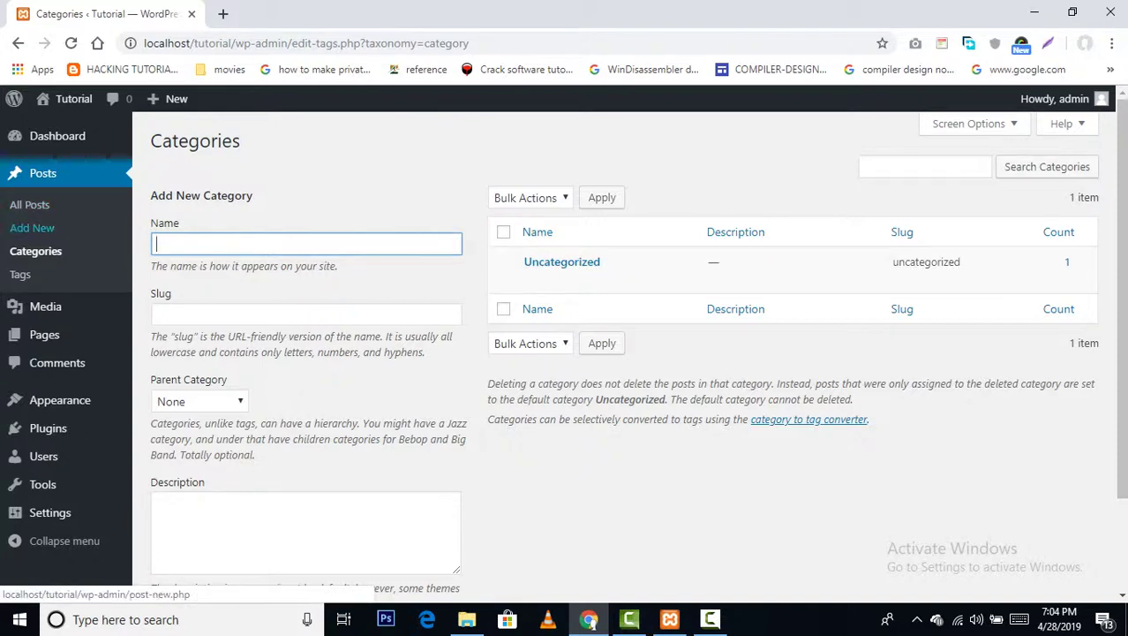
# - Open the new post editor and expand the Categories and Tags sections of the document settings
pyautogui.click(31, 227)
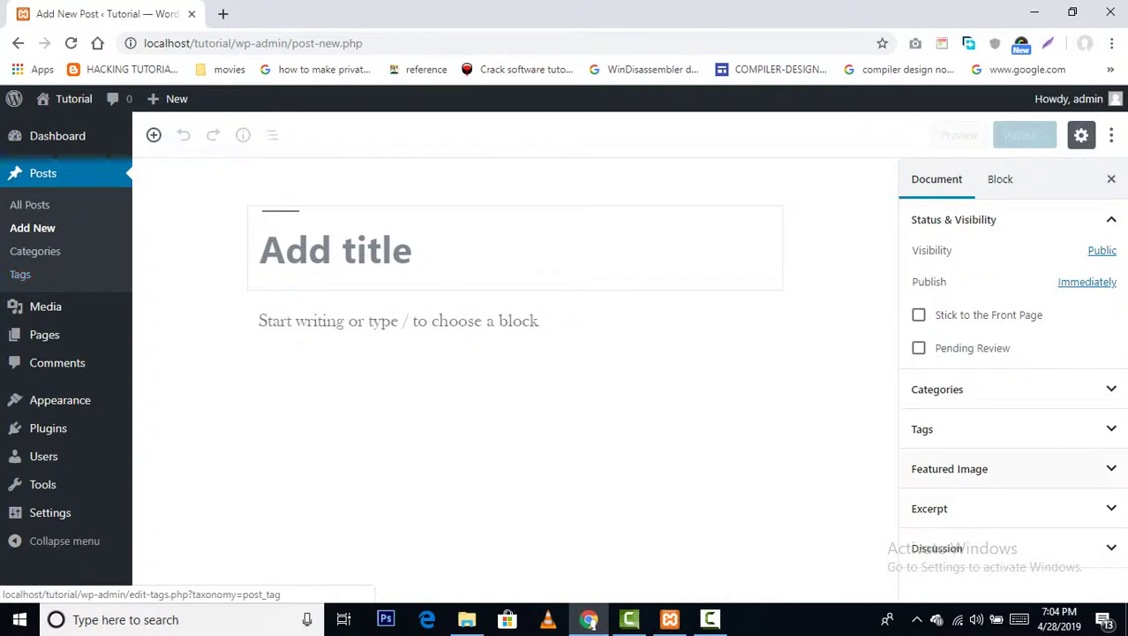
pyautogui.click(1013, 388)
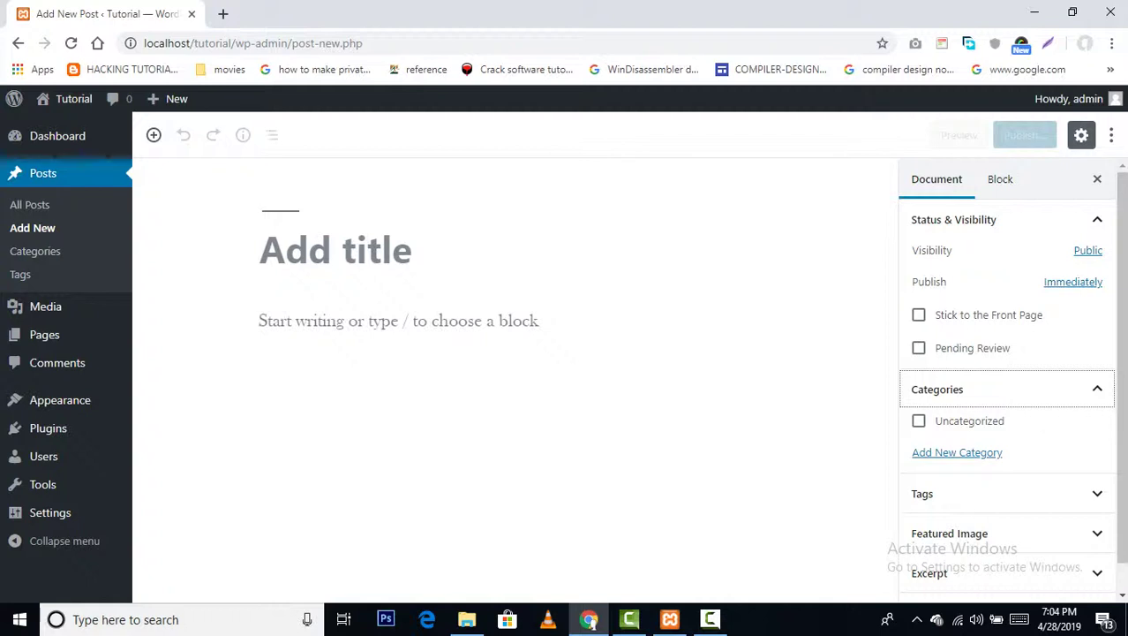
pyautogui.scroll(-1, 1007, 397)
pyautogui.click(1007, 463)
pyautogui.scroll(-1, 1007, 398)
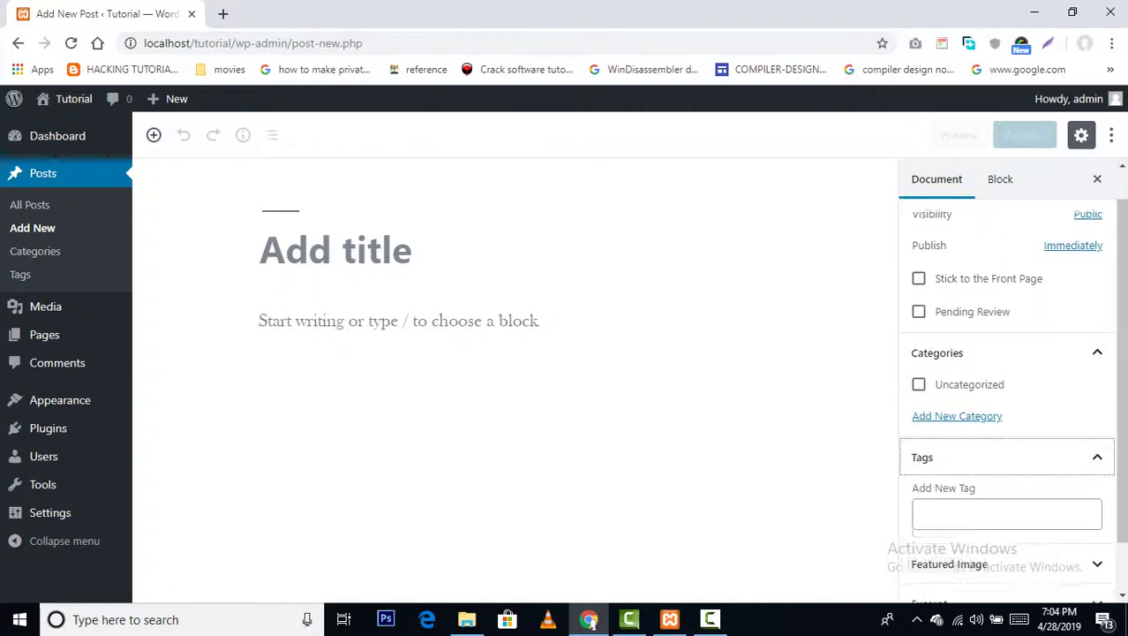
# - Try adding the tag "test" to the new post, and remove it again
pyautogui.press('Tab')
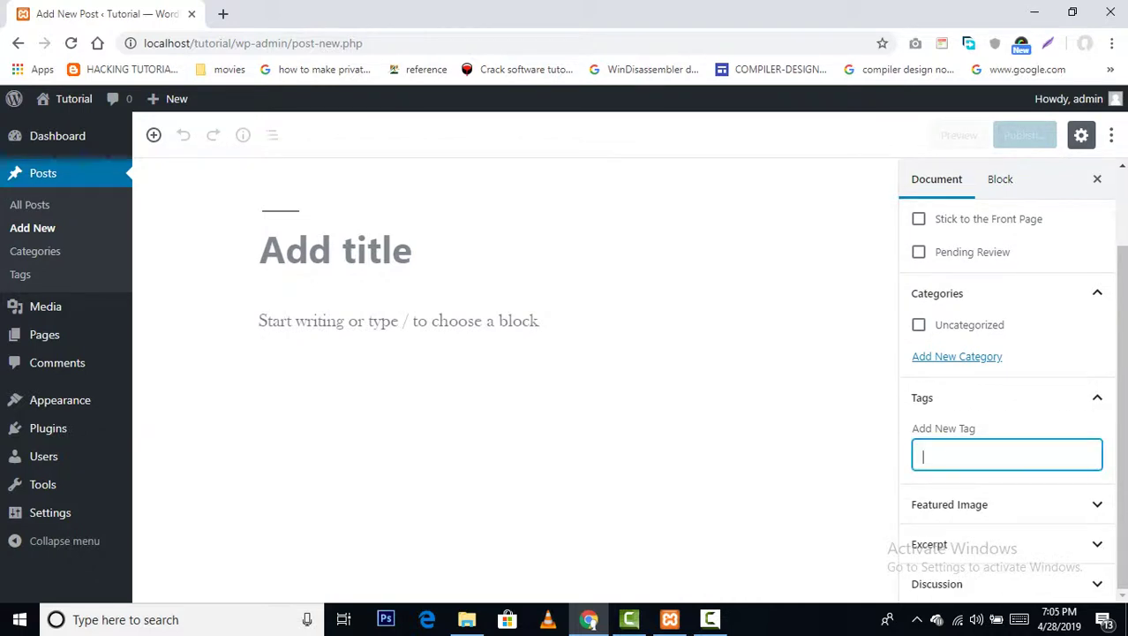
pyautogui.write('test')
pyautogui.press('Return')
pyautogui.press('BackSpace')
pyautogui.write('test')
pyautogui.press('Return')
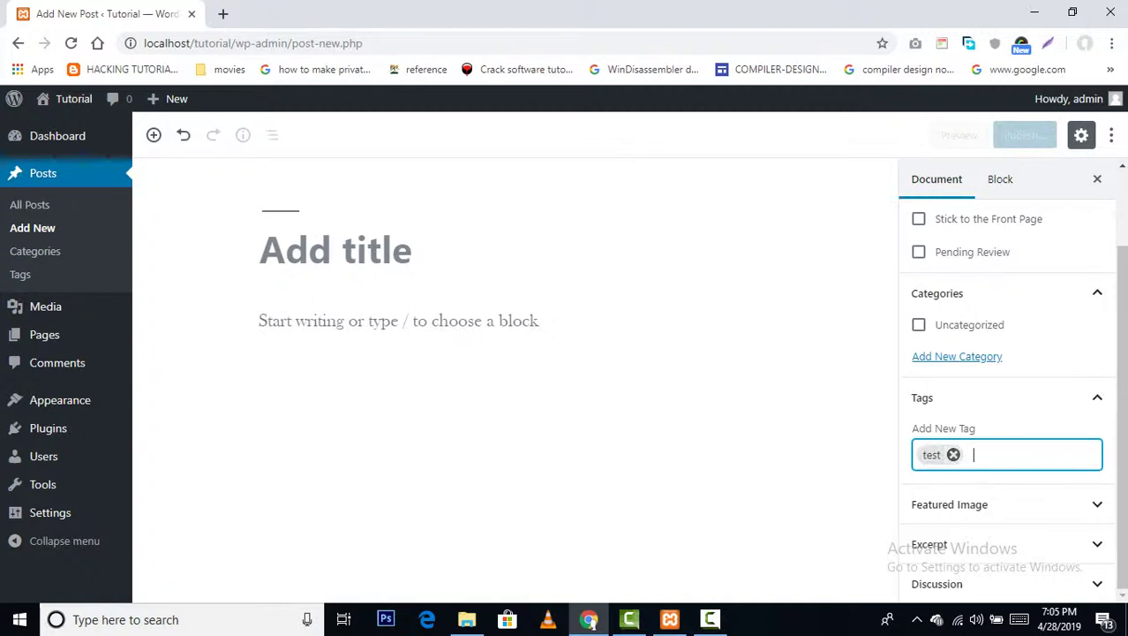
pyautogui.press('BackSpace')
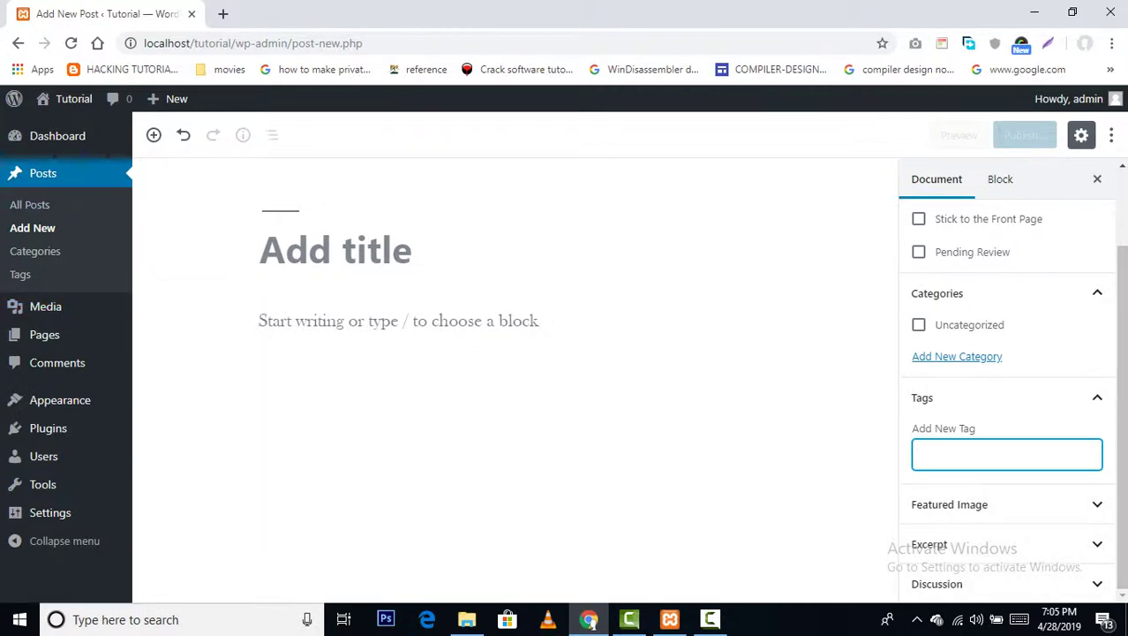
# - Leave the unsaved post for the Media Library and examine its file area
pyautogui.moveTo(39, 306)
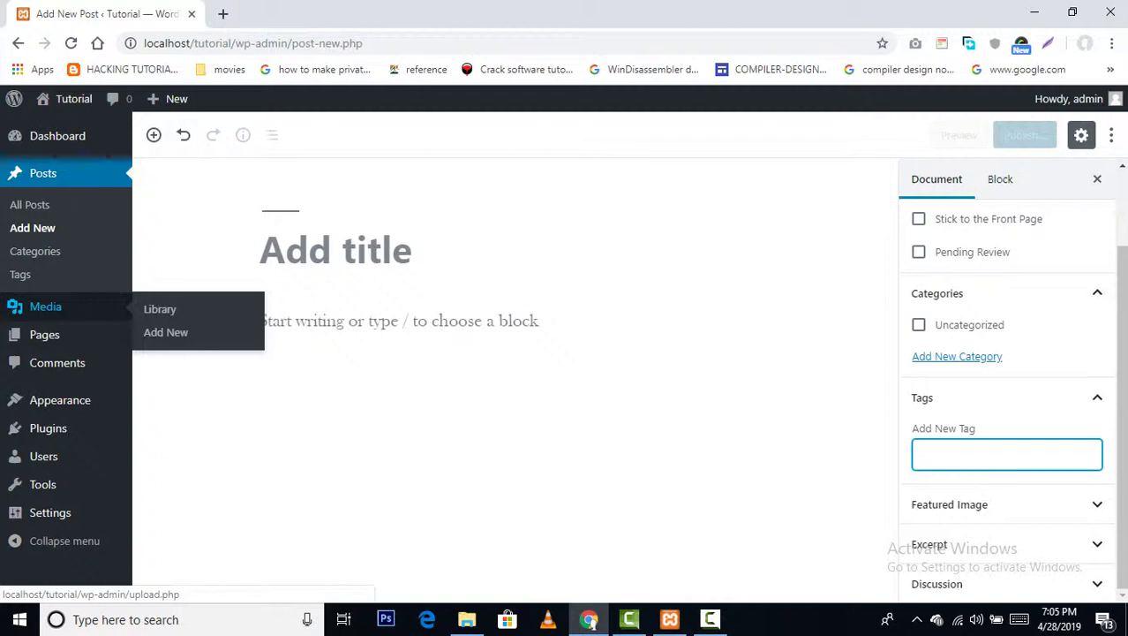
pyautogui.click(45, 306)
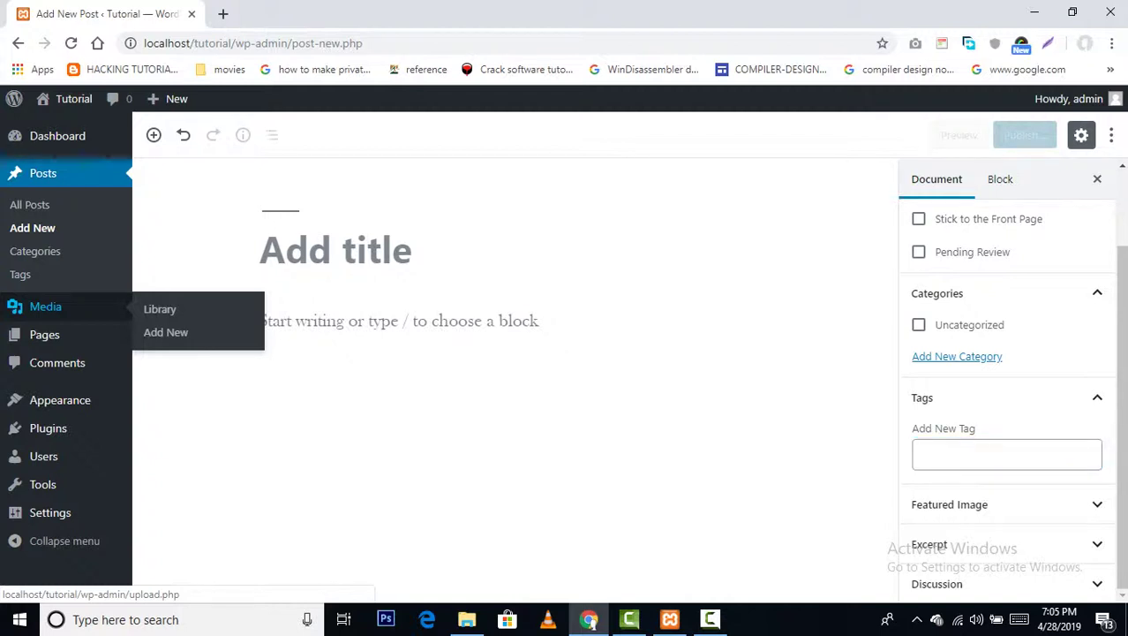
pyautogui.click(39, 307)
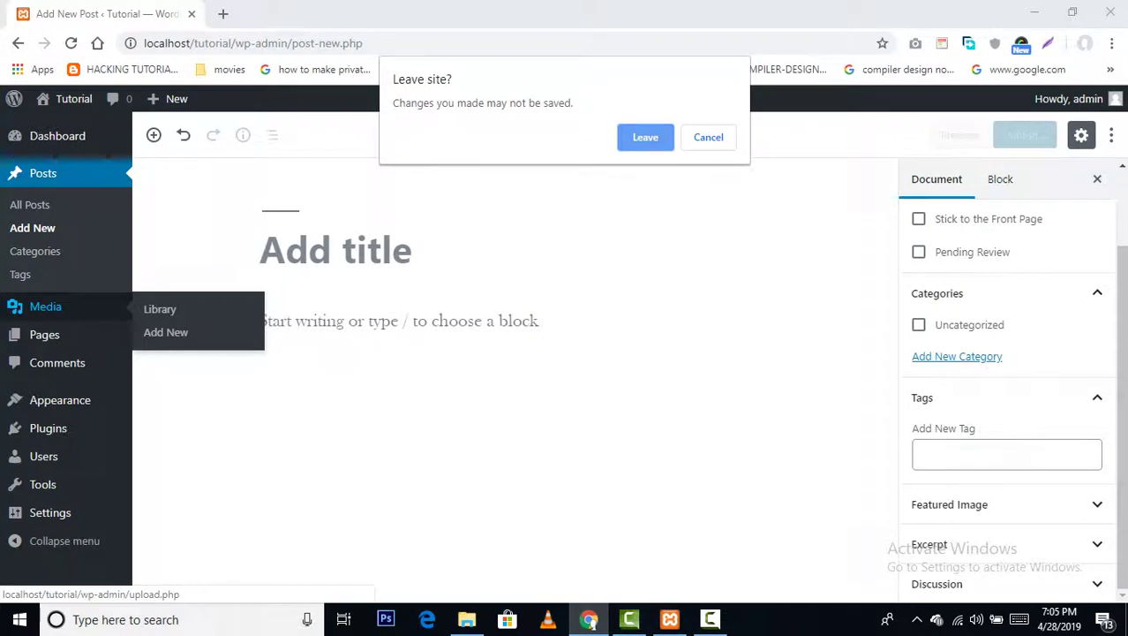
pyautogui.press('Return')
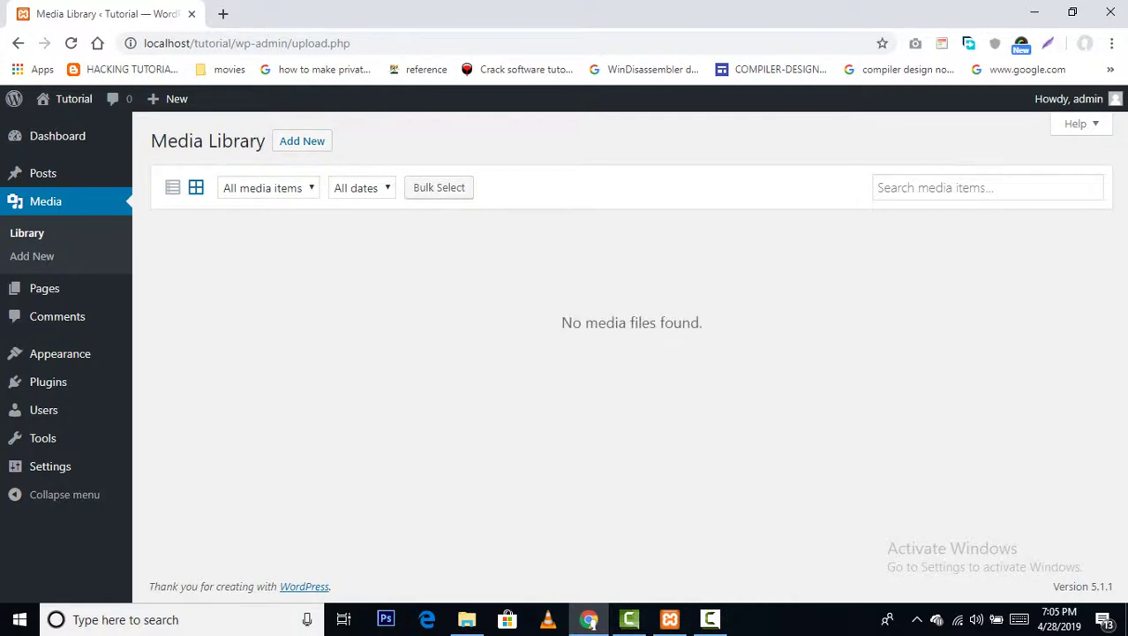
pyautogui.tripleClick(632, 323)
pyautogui.click(631, 323)
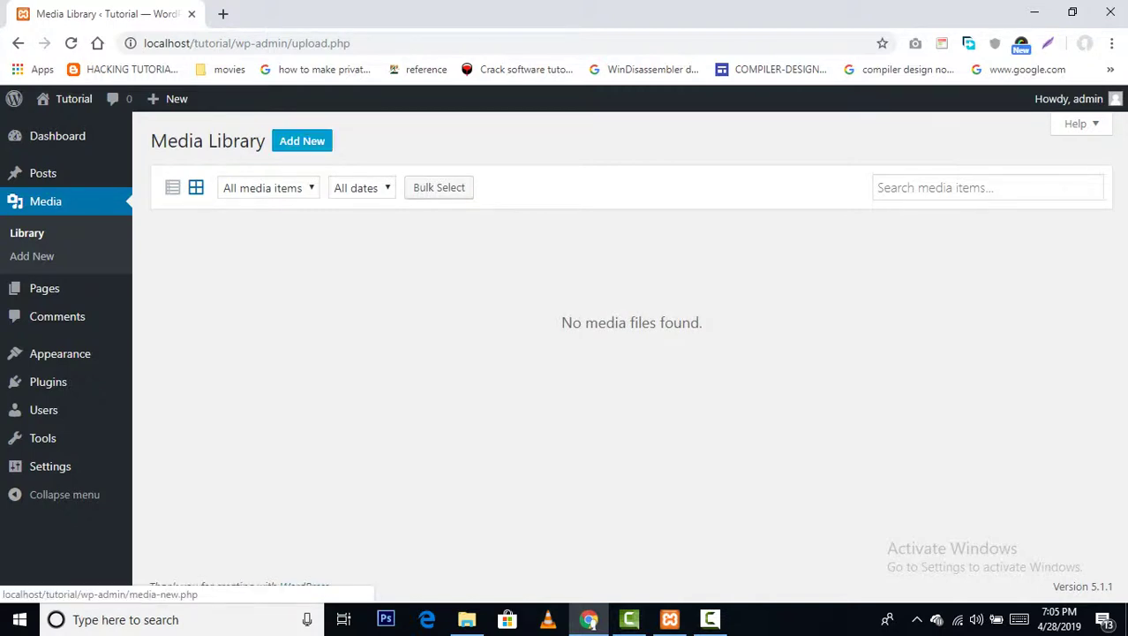
# - Show the Media Library's upload area, and open and cancel its file selection dialog
pyautogui.click(302, 140)
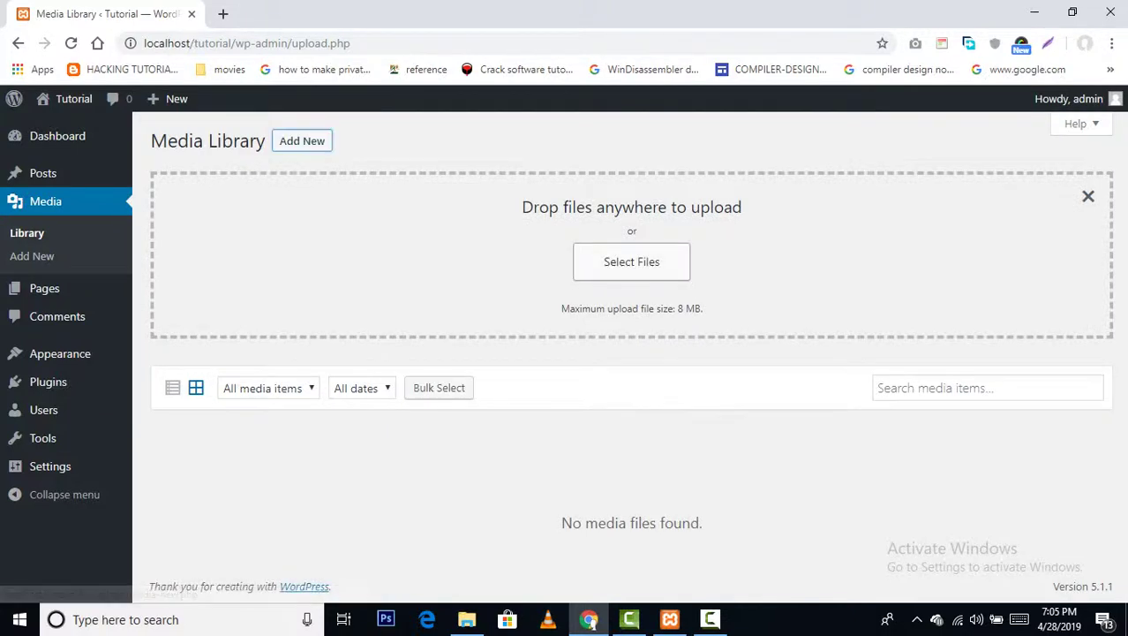
pyautogui.click(632, 261)
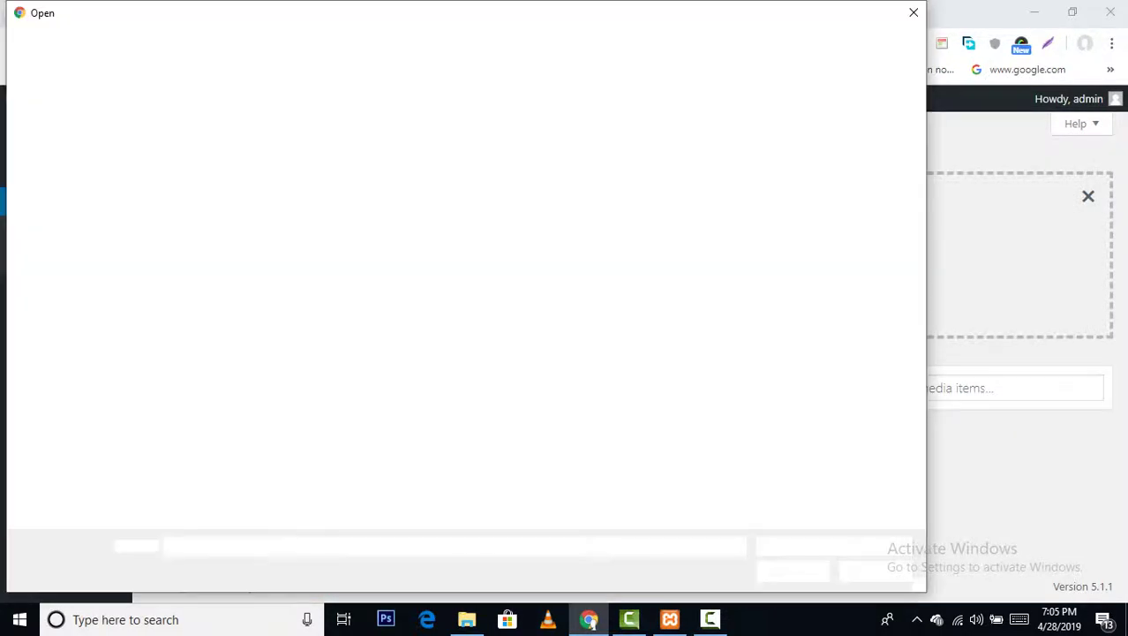
pyautogui.press('Escape')
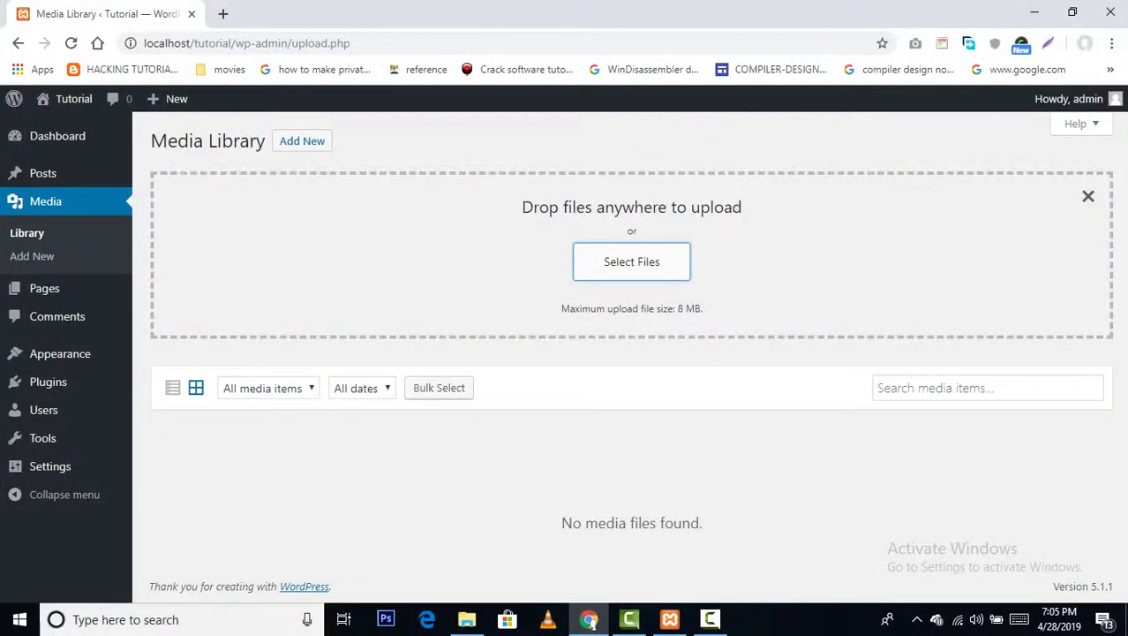
# - Browse the Media Library's media type filter options without choosing a different one
pyautogui.click(268, 388)
pyautogui.click(268, 388)
pyautogui.click(269, 387)
pyautogui.click(268, 387)
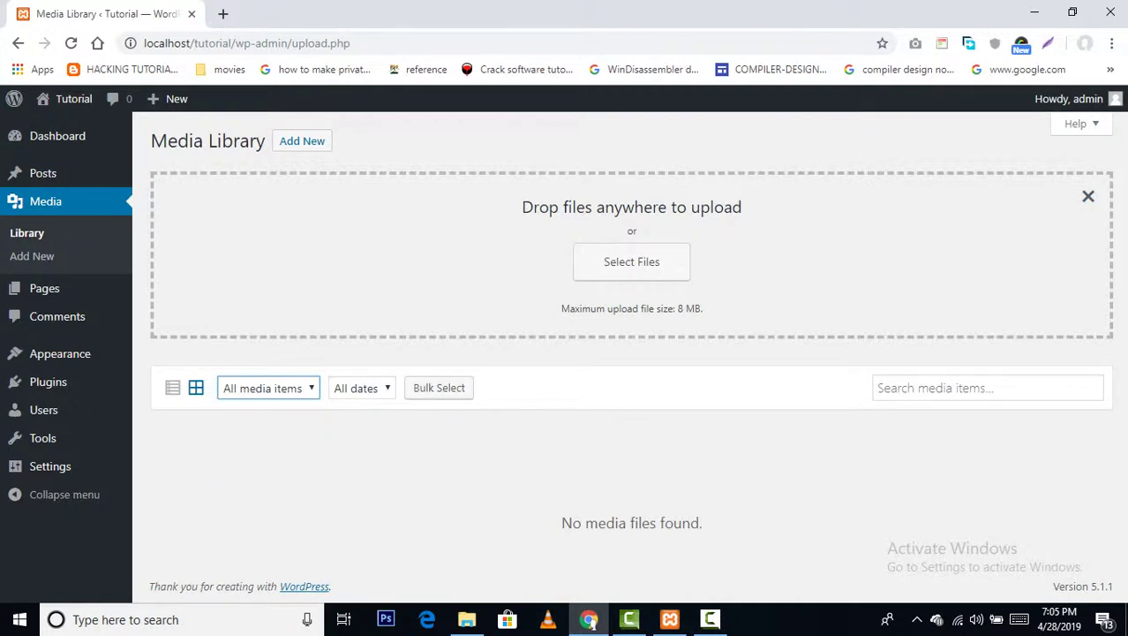
pyautogui.click(269, 388)
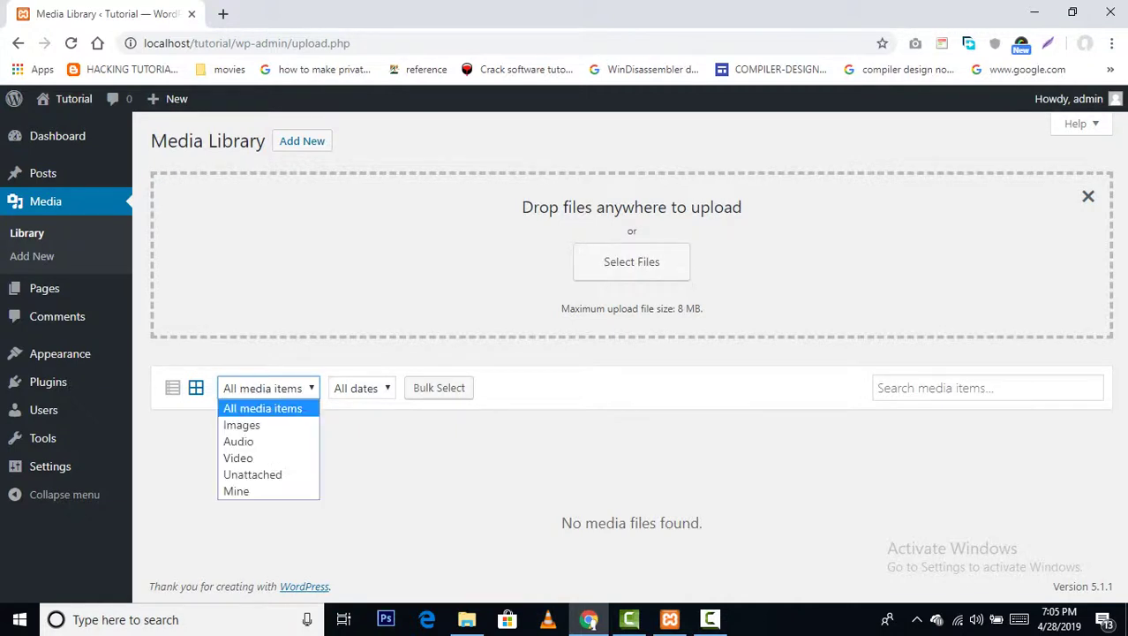
pyautogui.press('Escape')
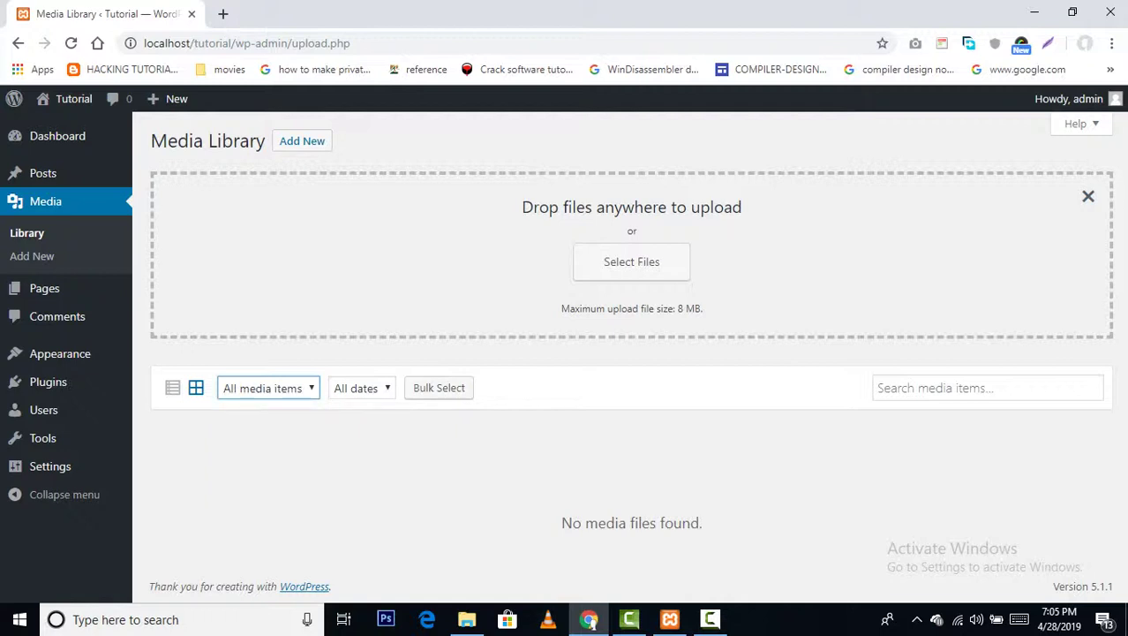
pyautogui.click(269, 388)
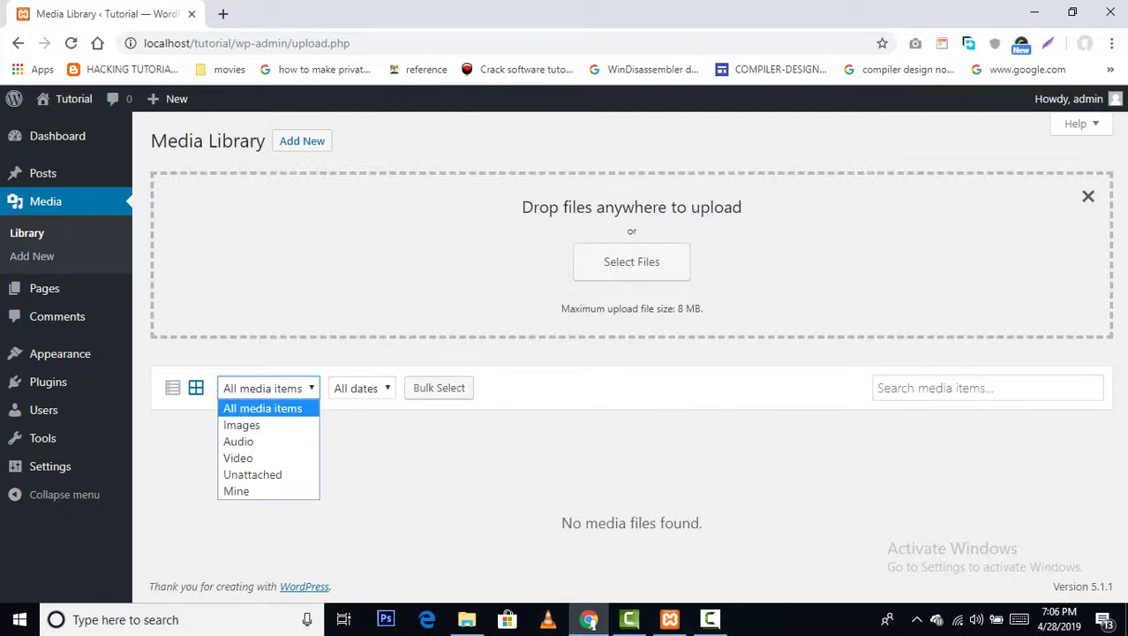
pyautogui.press('Down')
pyautogui.press('Down')
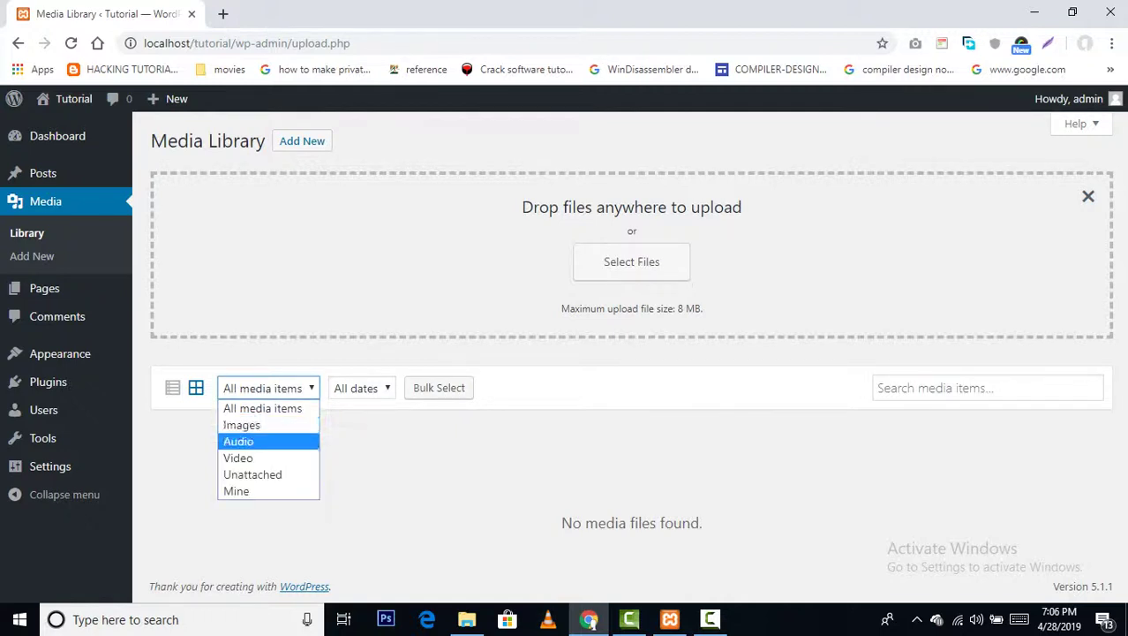
pyautogui.press('Up')
pyautogui.press('Down')
pyautogui.press('Down')
pyautogui.press('Down')
pyautogui.press('Up')
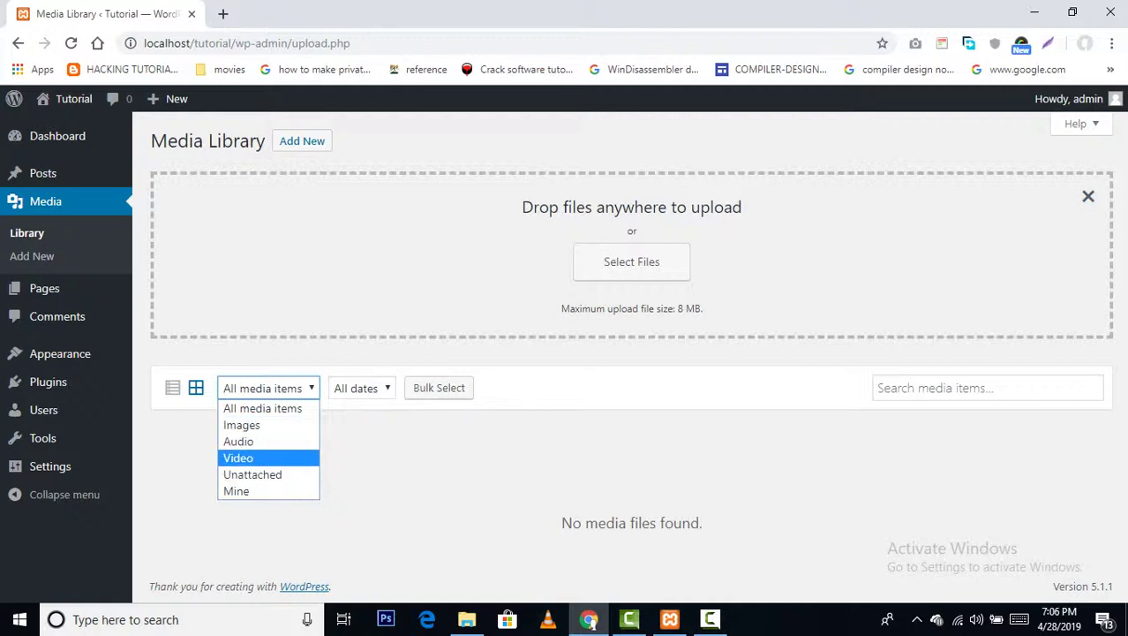
pyautogui.press('Down')
pyautogui.press('Down')
pyautogui.press('Escape')
pyautogui.press('Tab')
pyautogui.press('Tab')
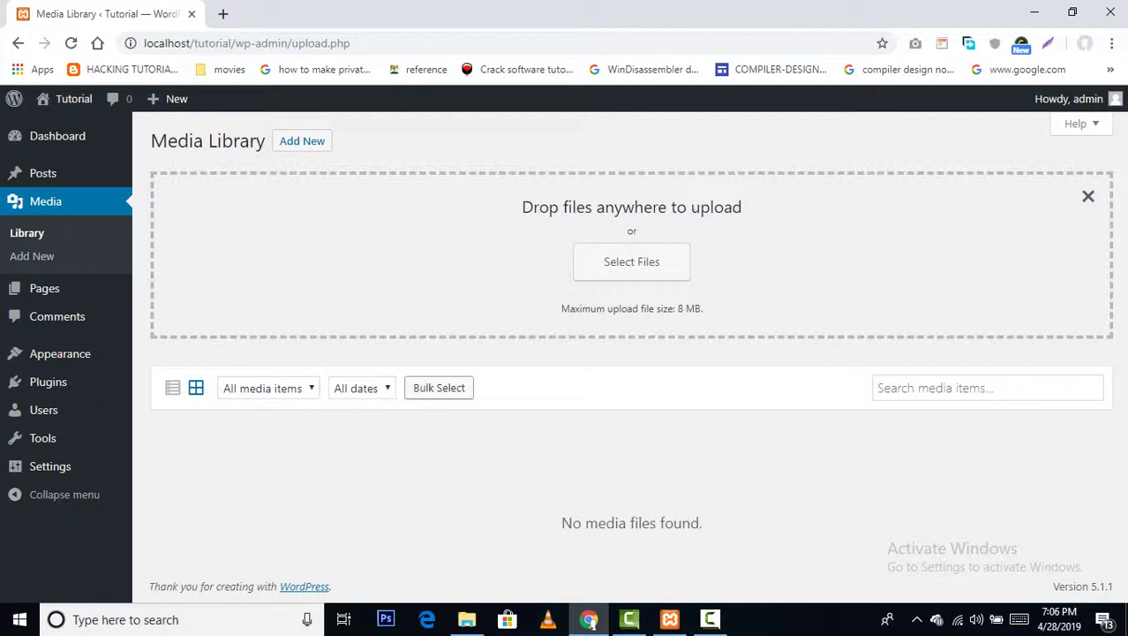
# - Check the Media Library's date filter and search field, and open the Upload New Media page
pyautogui.click(361, 387)
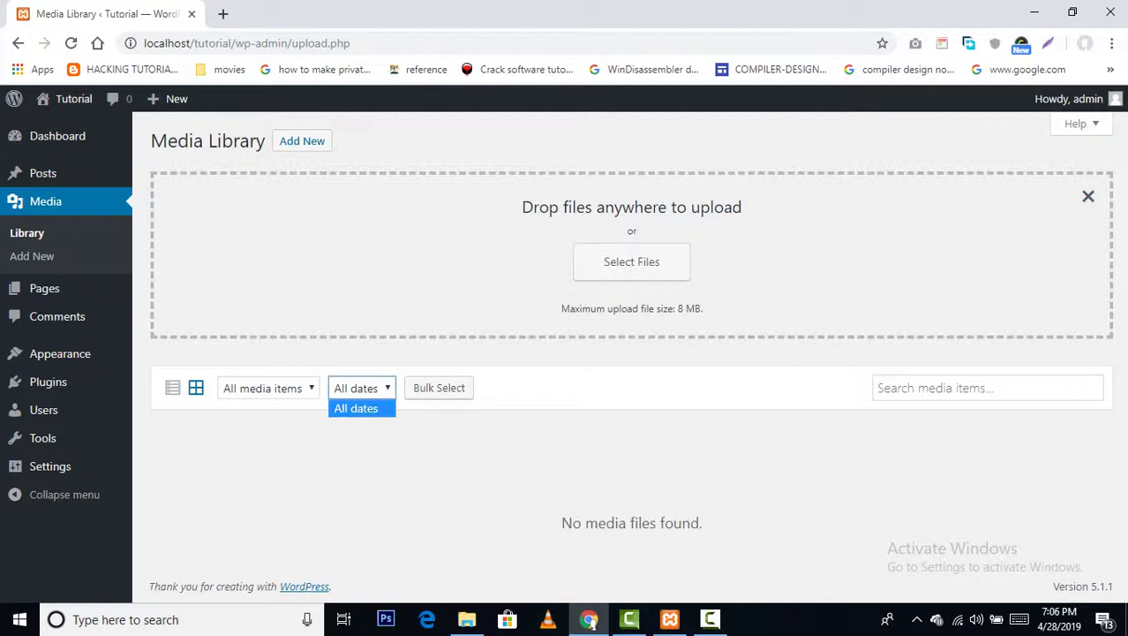
pyautogui.press('Escape')
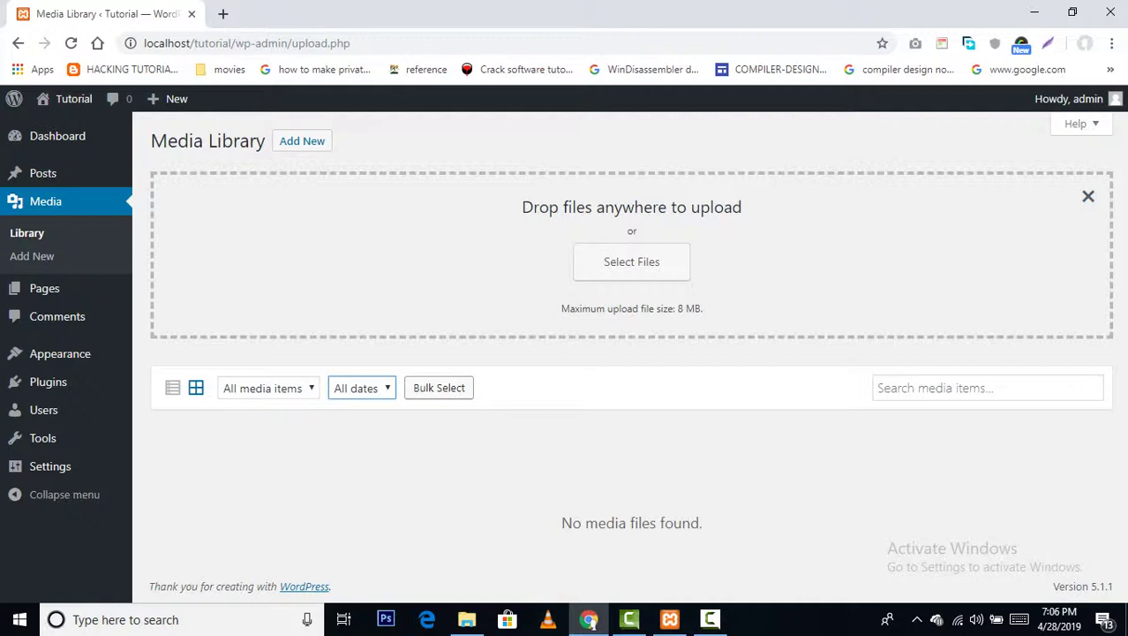
pyautogui.click(878, 387)
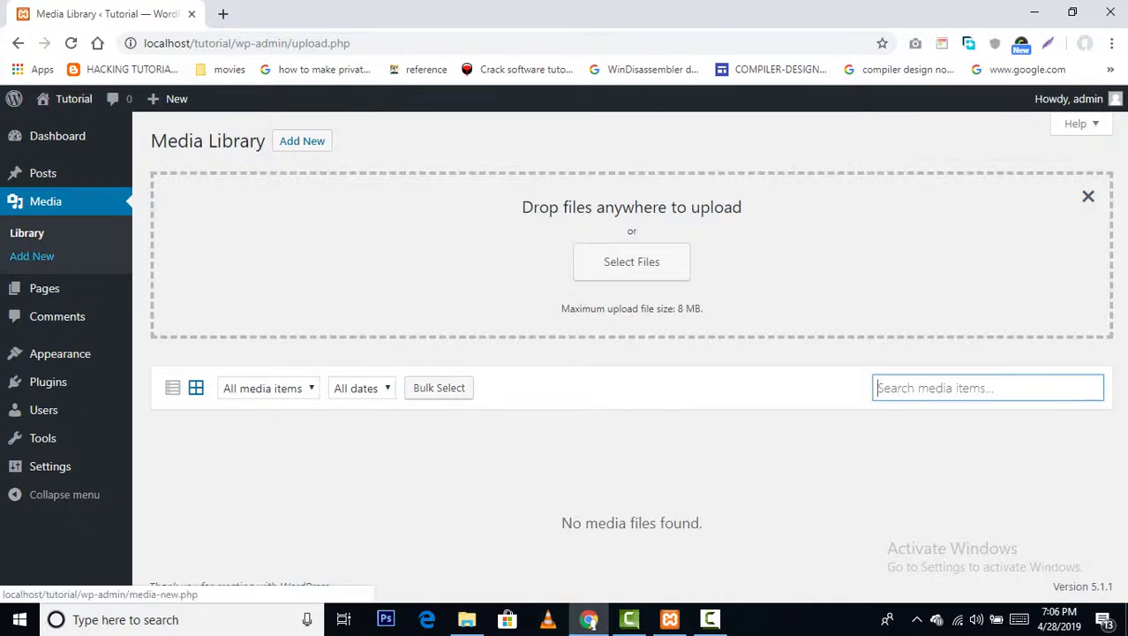
pyautogui.click(31, 255)
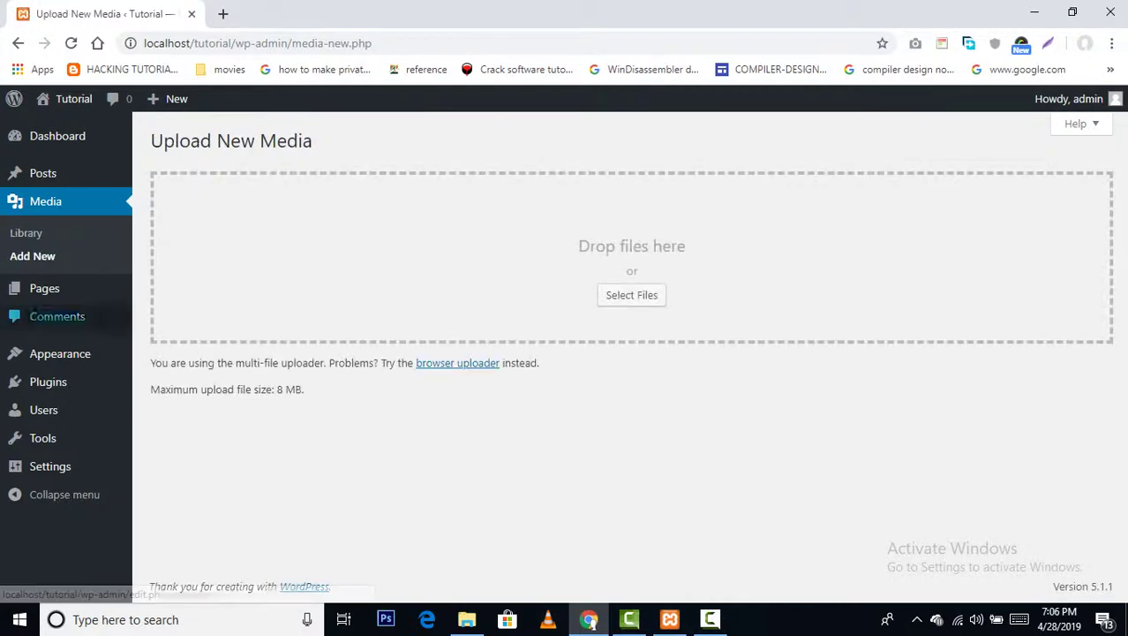
# - Open the Pages list and show the row actions of Sample Page and the Privacy Policy draft
pyautogui.moveTo(48, 290)
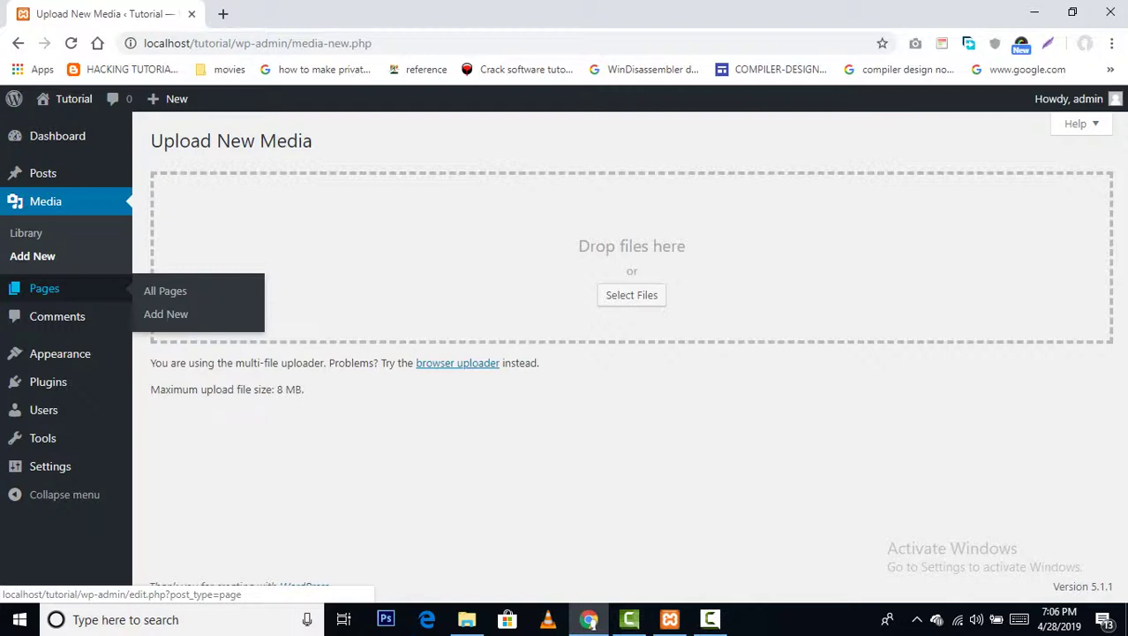
pyautogui.click(49, 290)
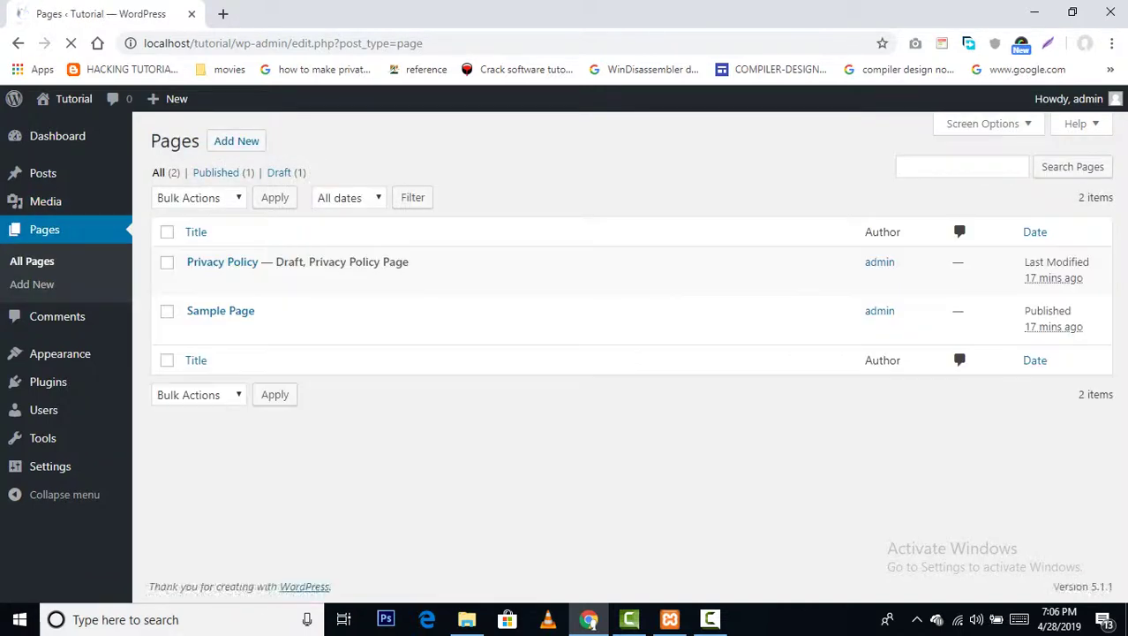
pyautogui.moveTo(314, 330)
pyautogui.moveTo(256, 325)
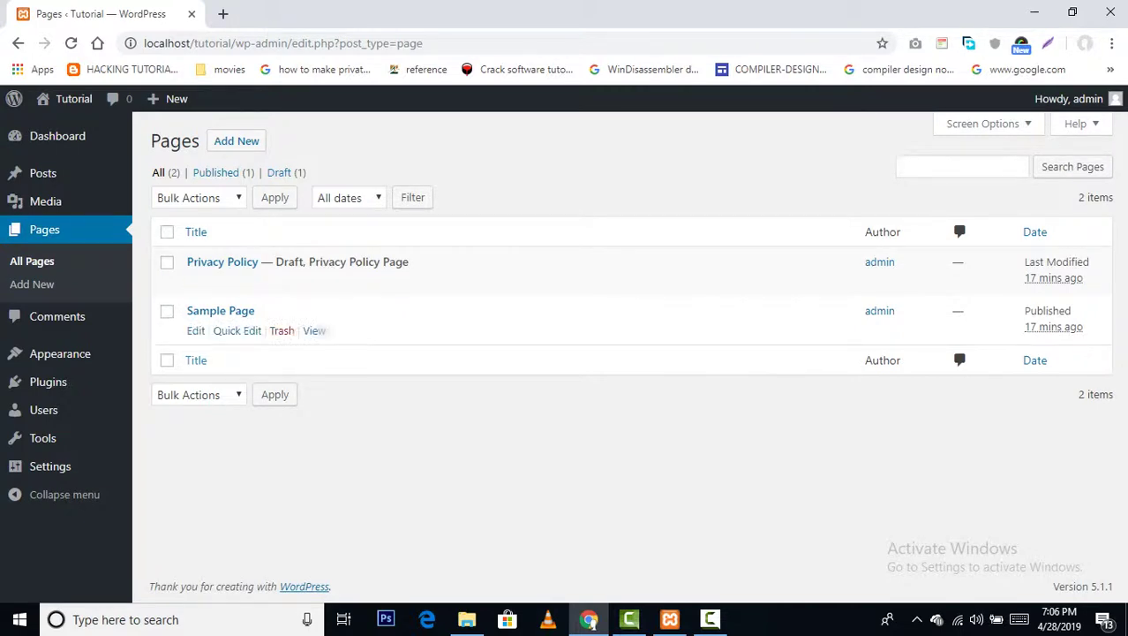
pyautogui.moveTo(212, 270)
pyautogui.moveTo(265, 270)
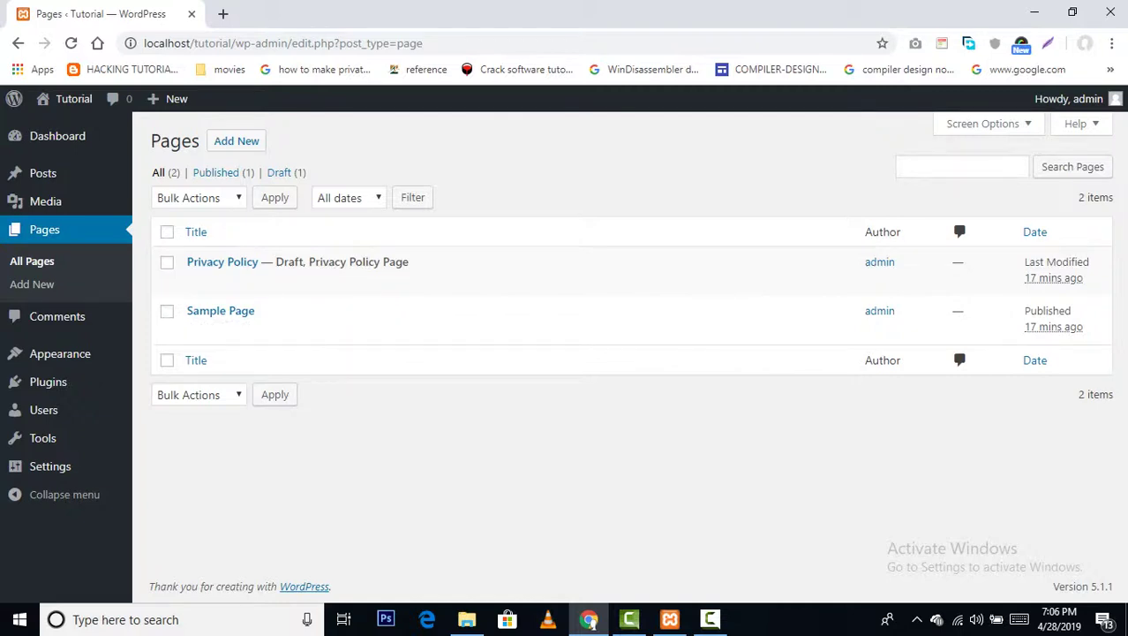
# - Check the Pages list's date filter and bulk action options without choosing a different one
pyautogui.click(349, 198)
pyautogui.click(349, 198)
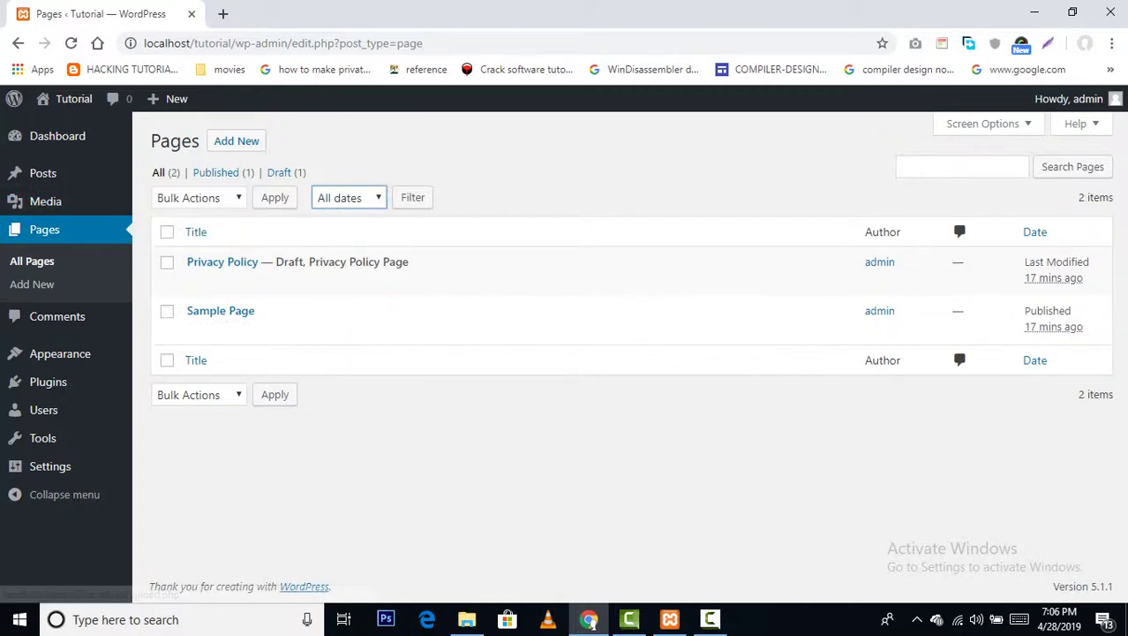
pyautogui.click(198, 198)
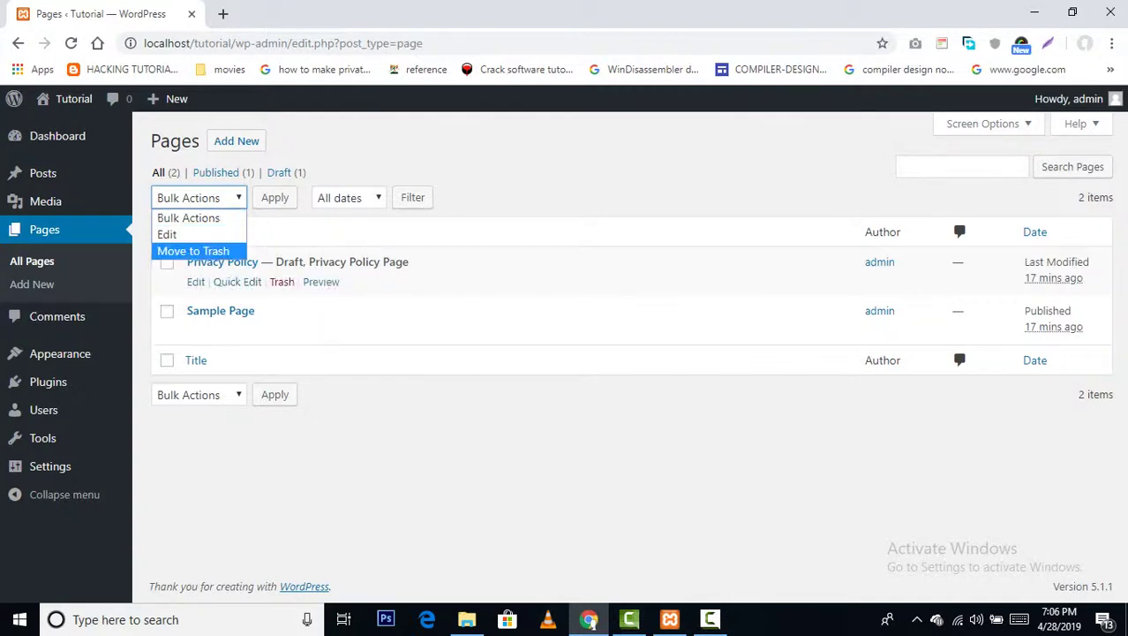
pyautogui.press('Escape')
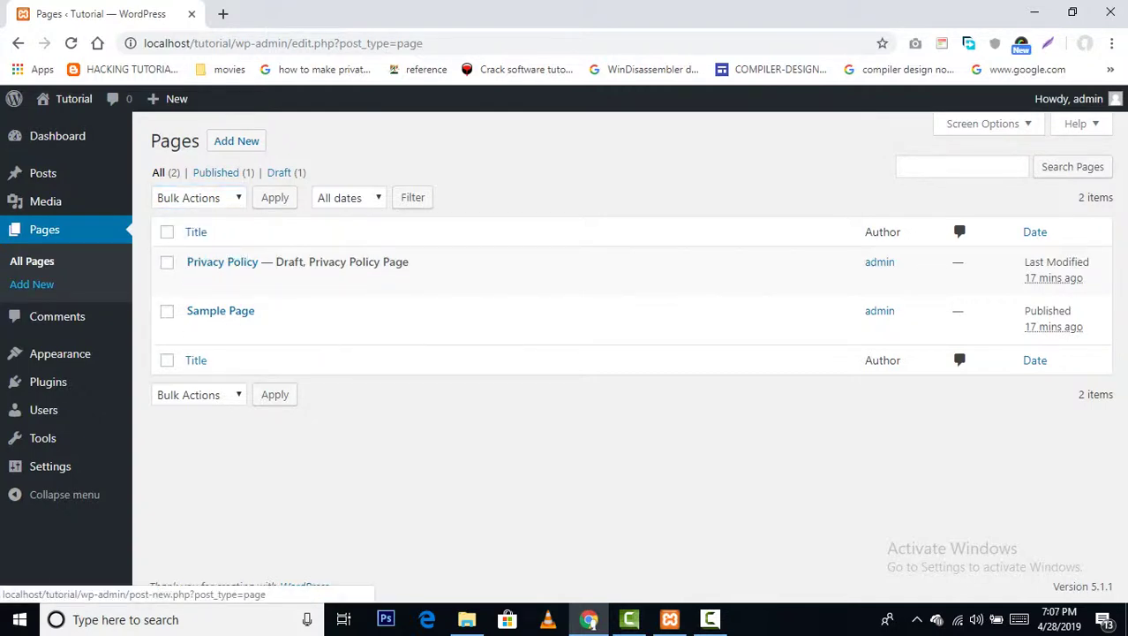
# - Show the editor for adding a new page, and move on to the Comments page
pyautogui.click(32, 283)
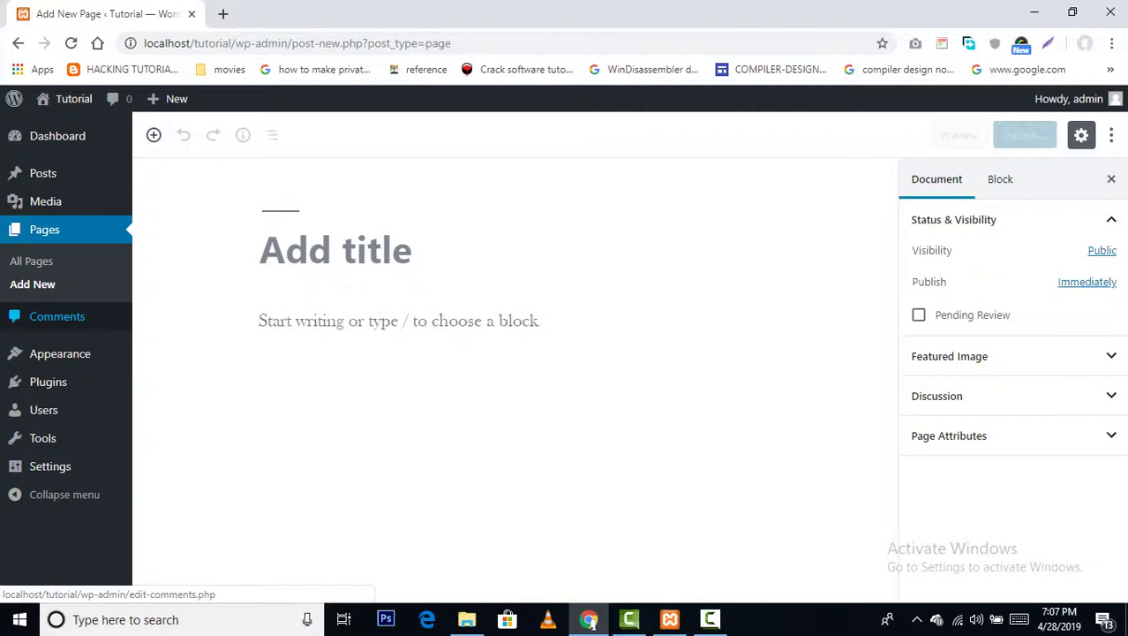
pyautogui.click(58, 316)
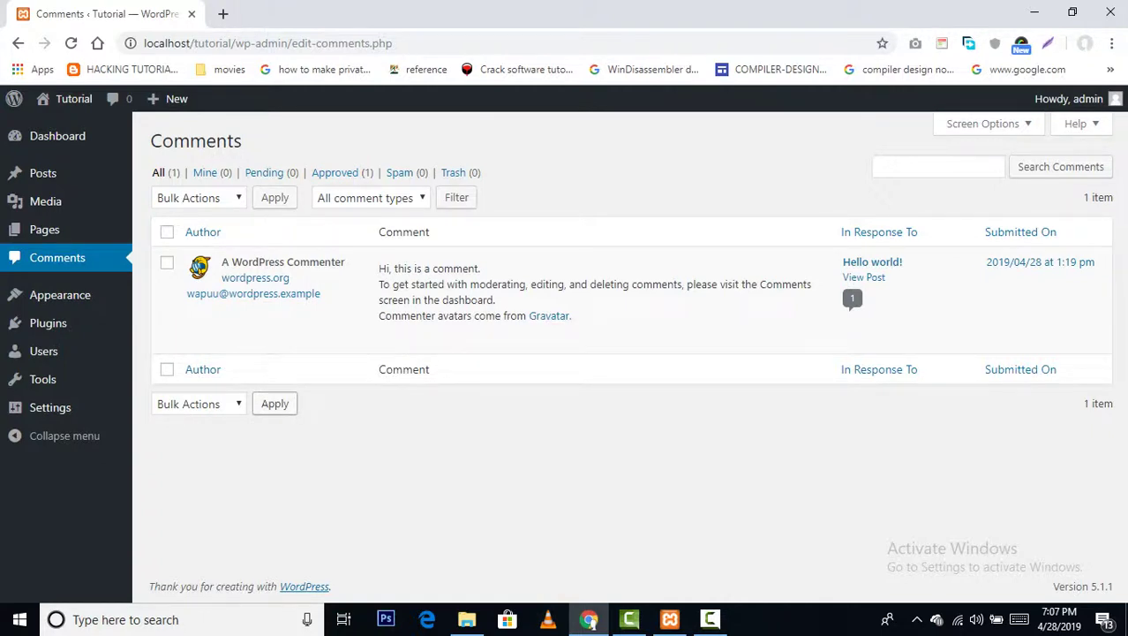
# - Examine the installed themes under Appearance, and open the Add Themes page
pyautogui.click(60, 295)
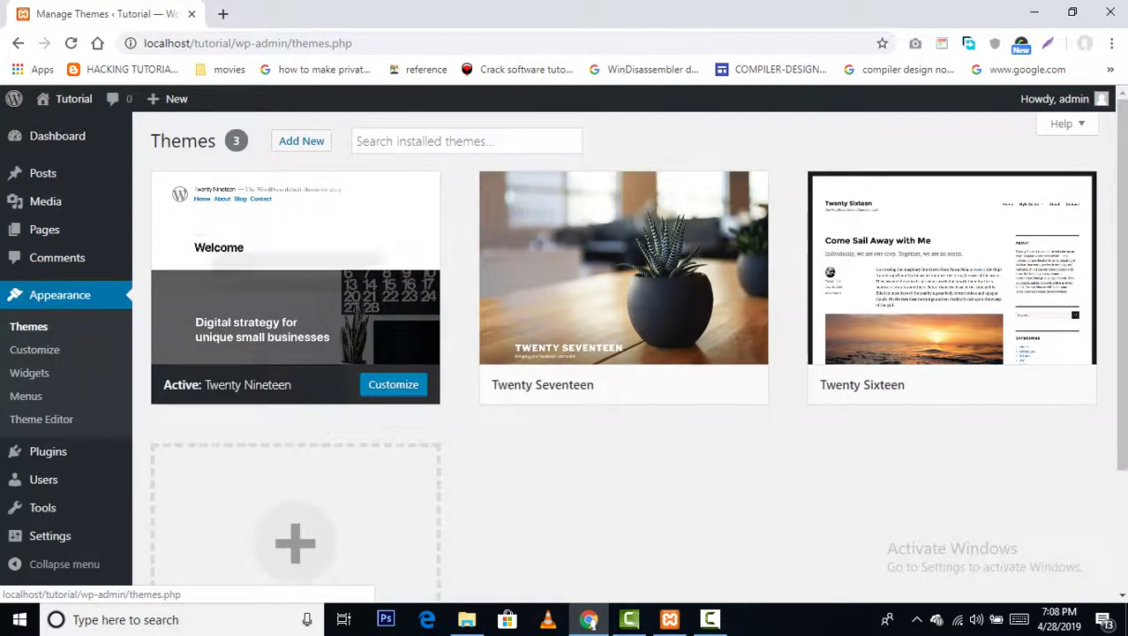
pyautogui.moveTo(643, 386)
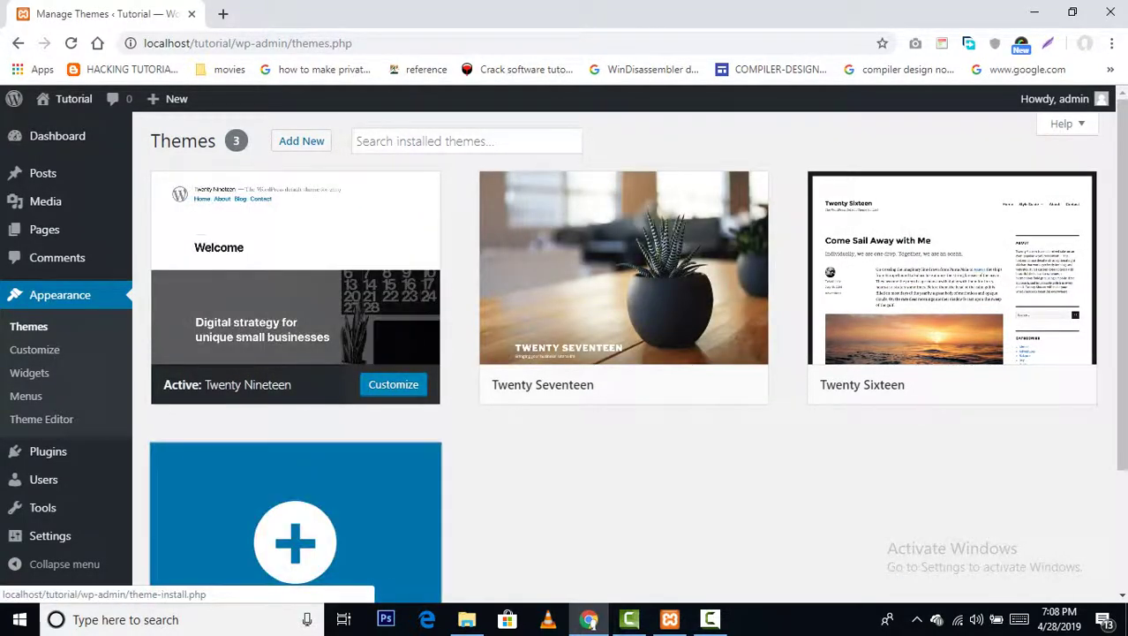
pyautogui.click(295, 538)
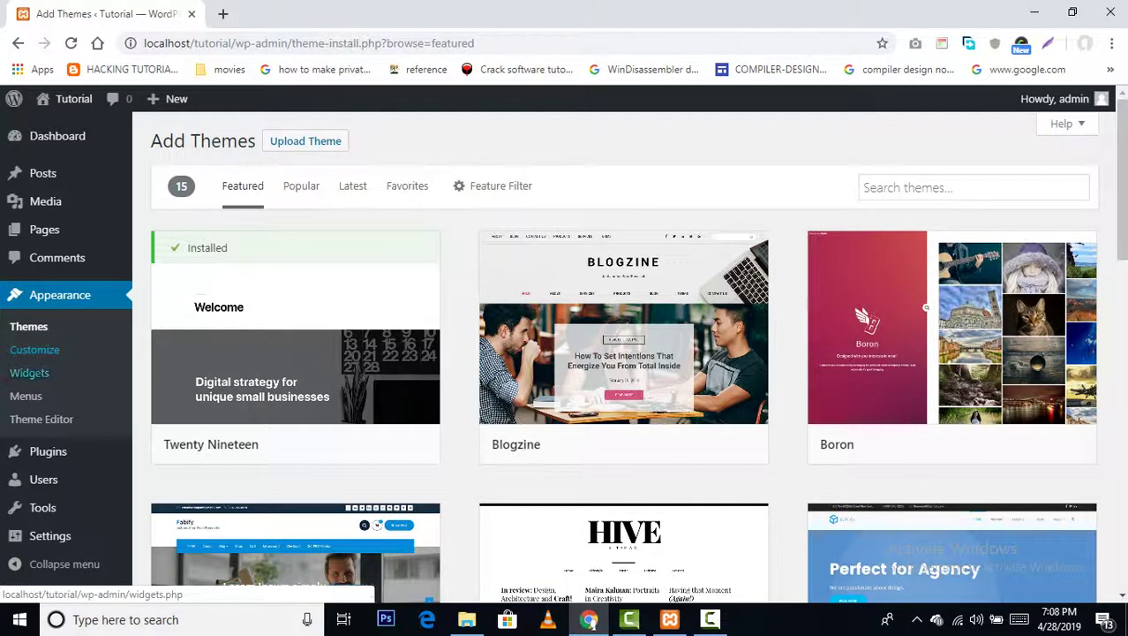
# - Open the theme Customize page in a separate tab and close that tab again
pyautogui.middleClick(35, 348)
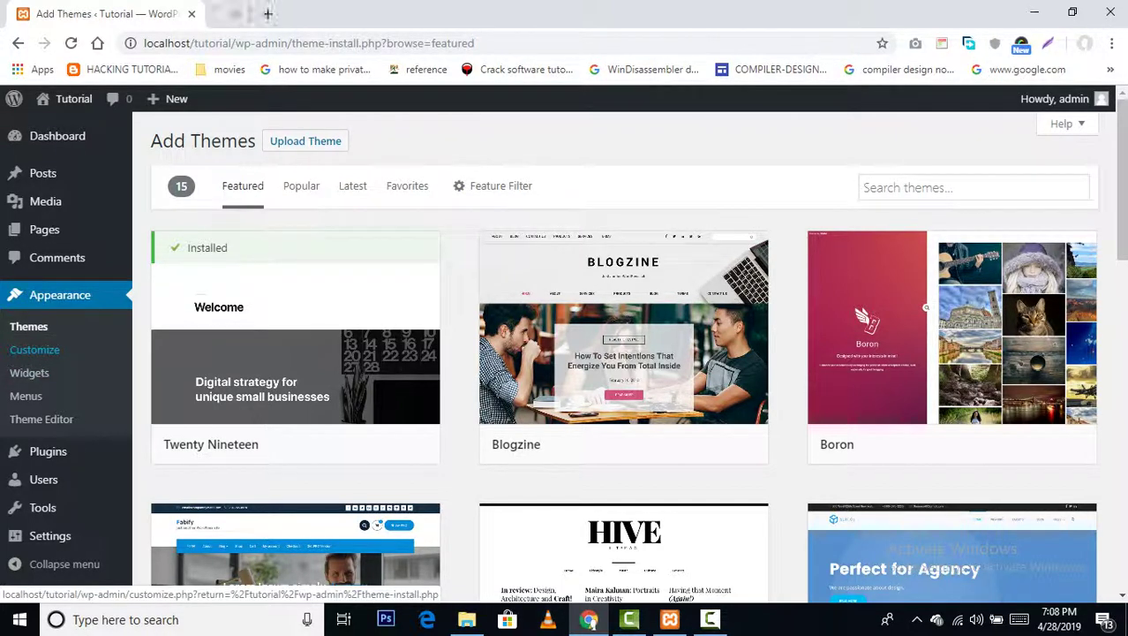
pyautogui.click(292, 13)
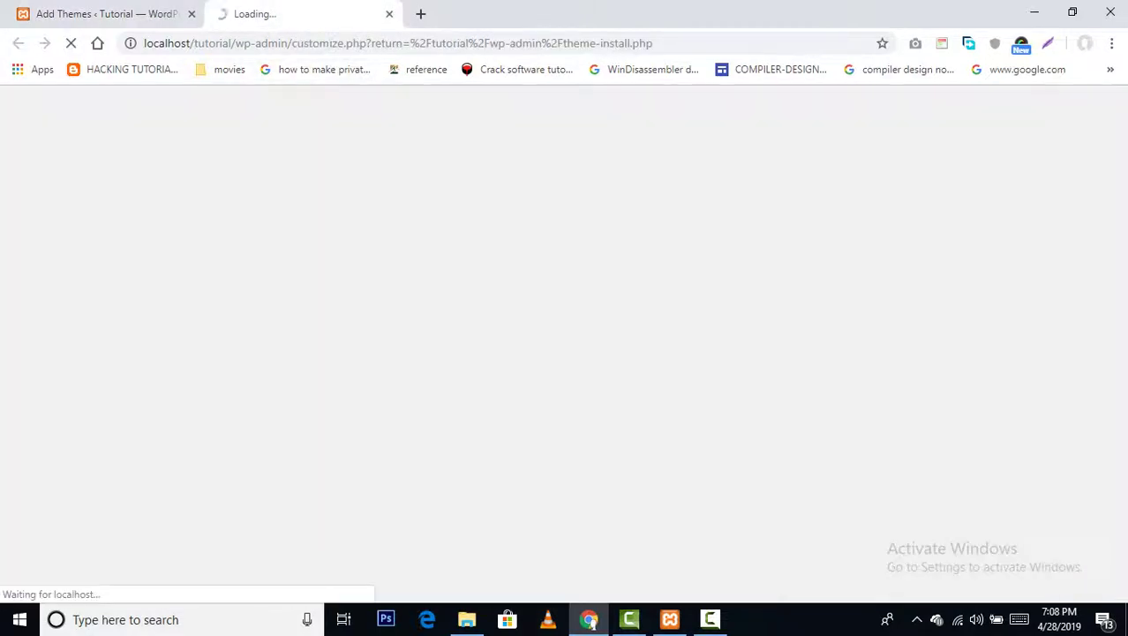
pyautogui.hotkey('ctrl', 'w')
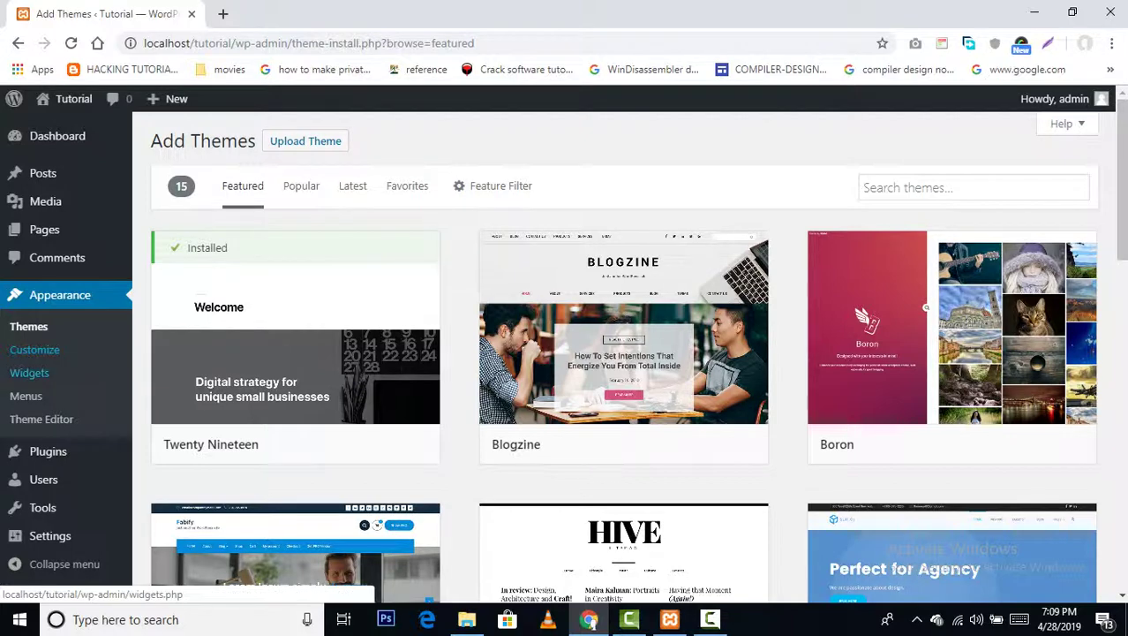
# - Open the Widgets page, and examine the footer and its credit line on the live site in a separate tab
pyautogui.click(29, 372)
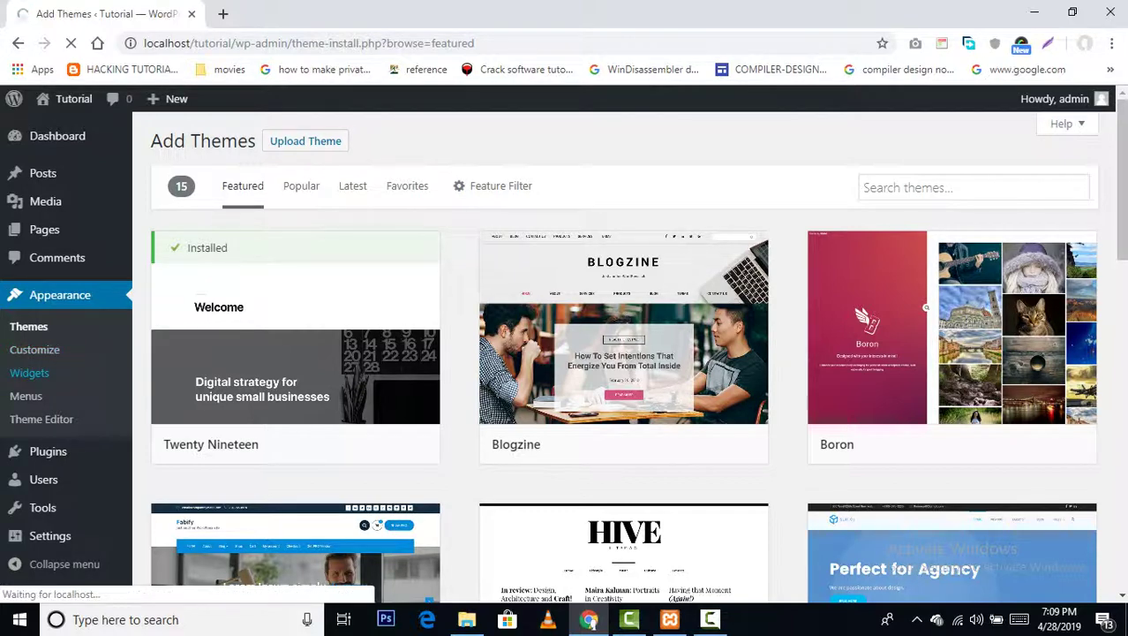
pyautogui.moveTo(296, 353)
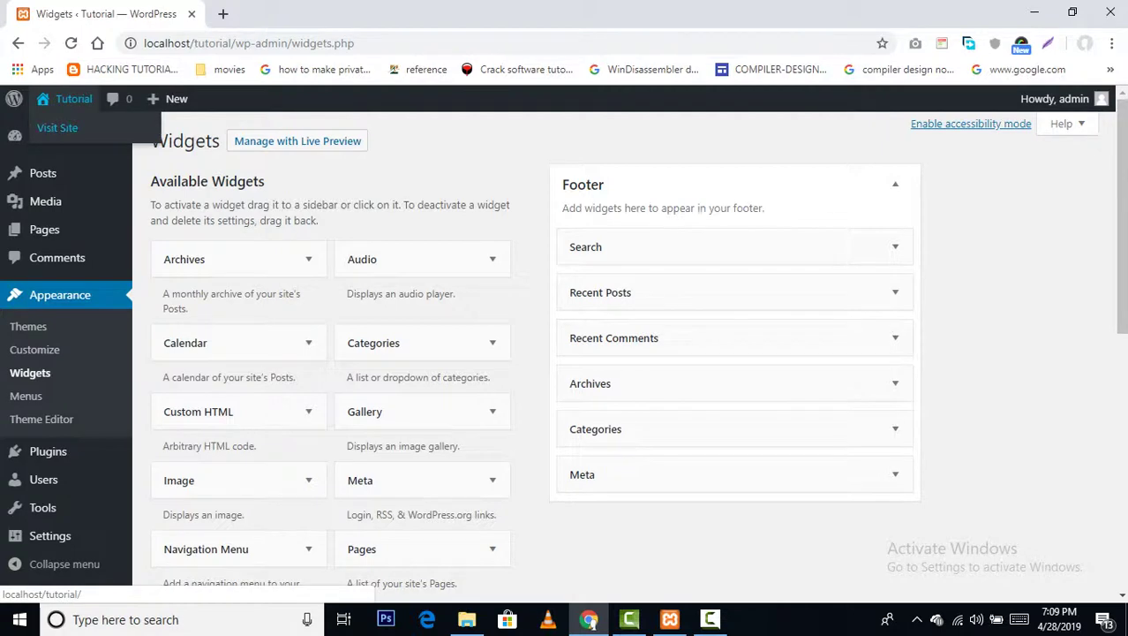
pyautogui.middleClick(168, 99)
pyautogui.hotkey('ctrl', 'Tab')
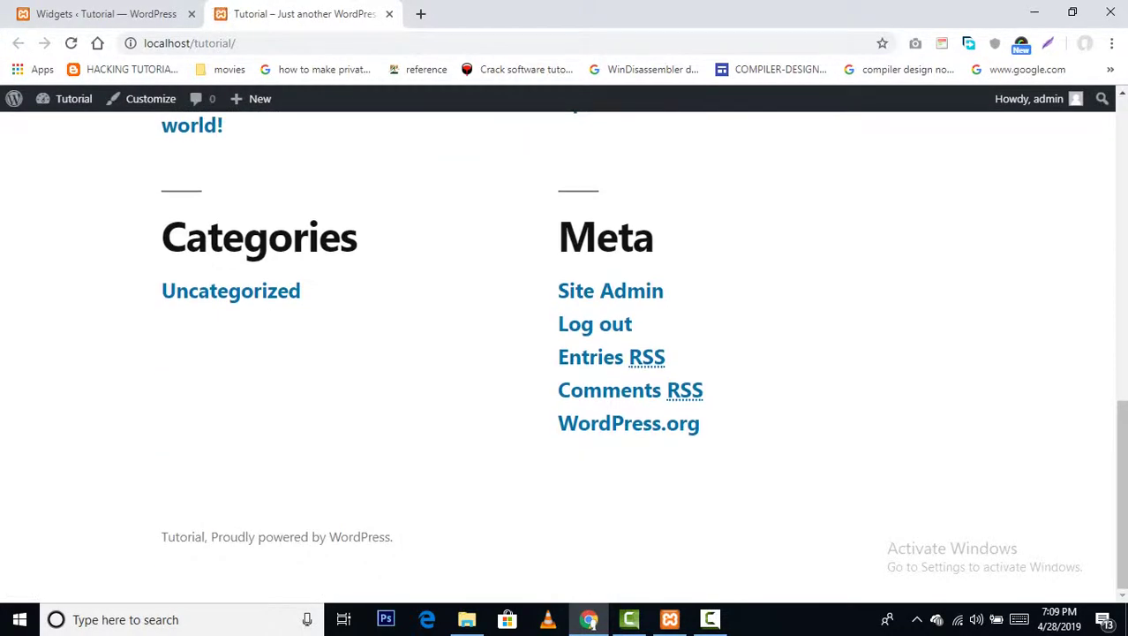
pyautogui.moveTo(159, 537); pyautogui.dragTo(394, 537)
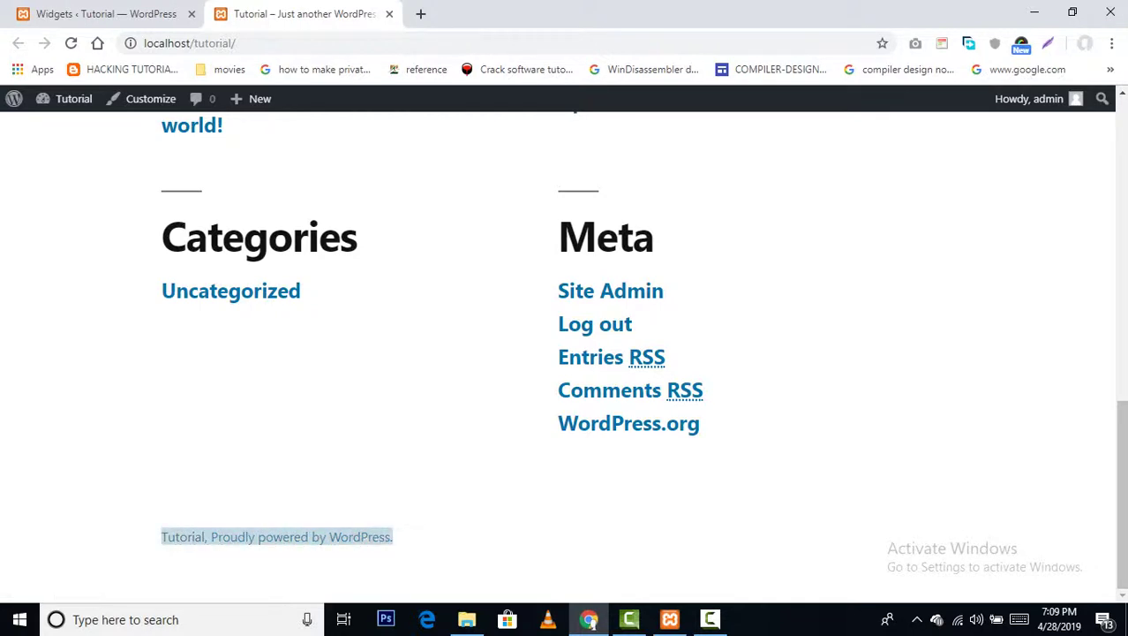
pyautogui.scroll(10, 565, 353)
pyautogui.scroll(-10, 564, 353)
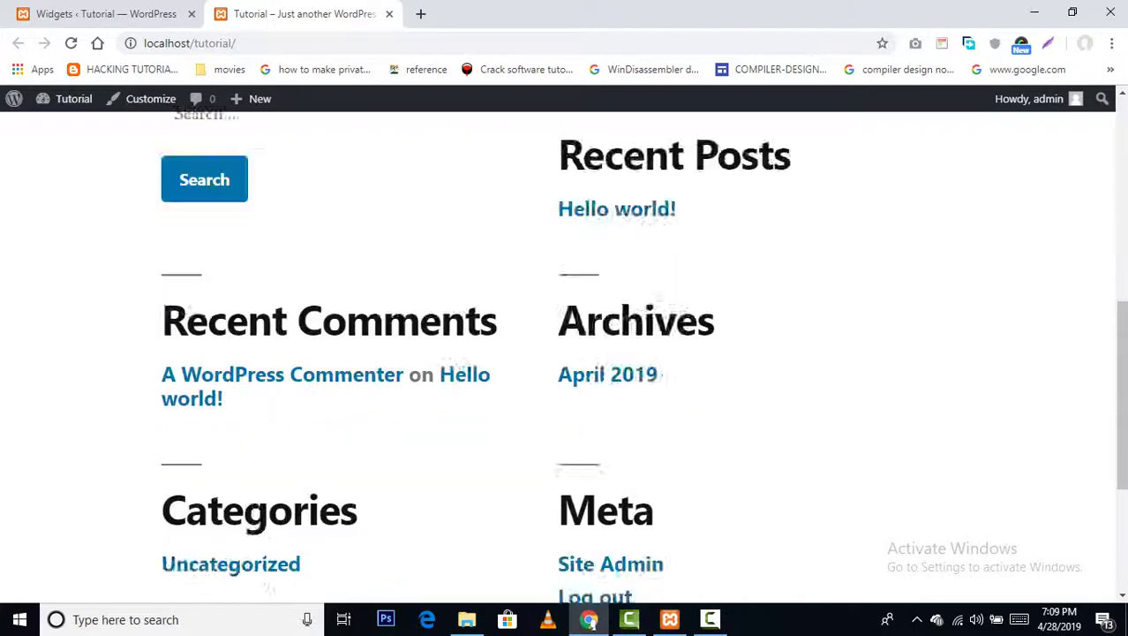
# - Compare the Footer widget list on the Widgets page with the matching sections in the live site's footer
pyautogui.hotkey('ctrl', 'Tab')
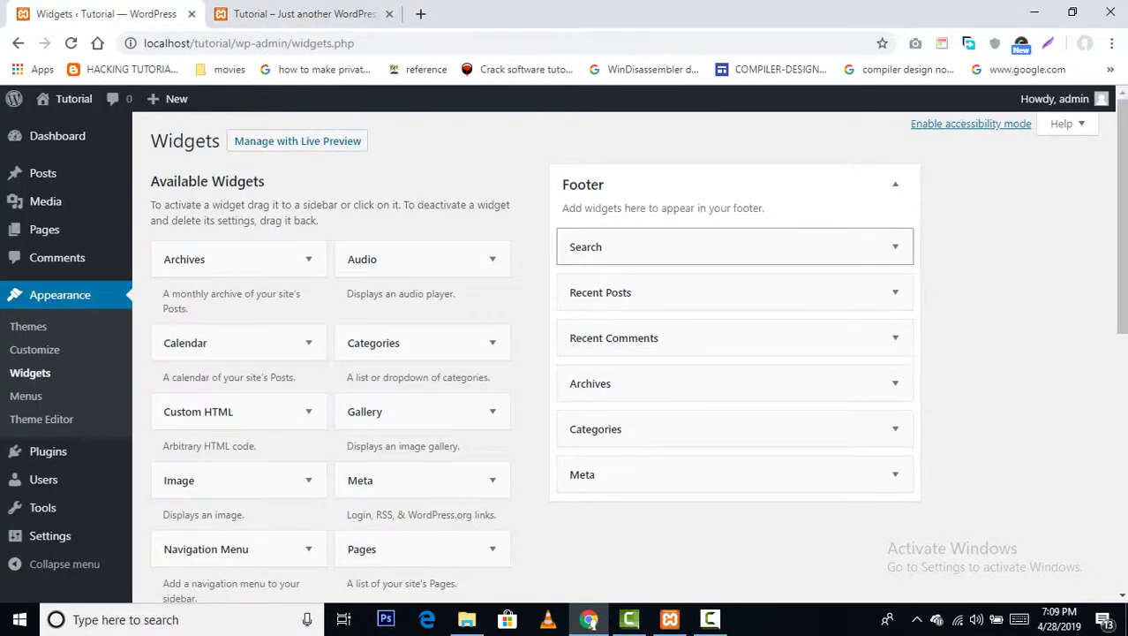
pyautogui.hotkey('shift', 'Tab')
pyautogui.hotkey('ctrl', 'Tab')
pyautogui.scroll(6, 558, 353)
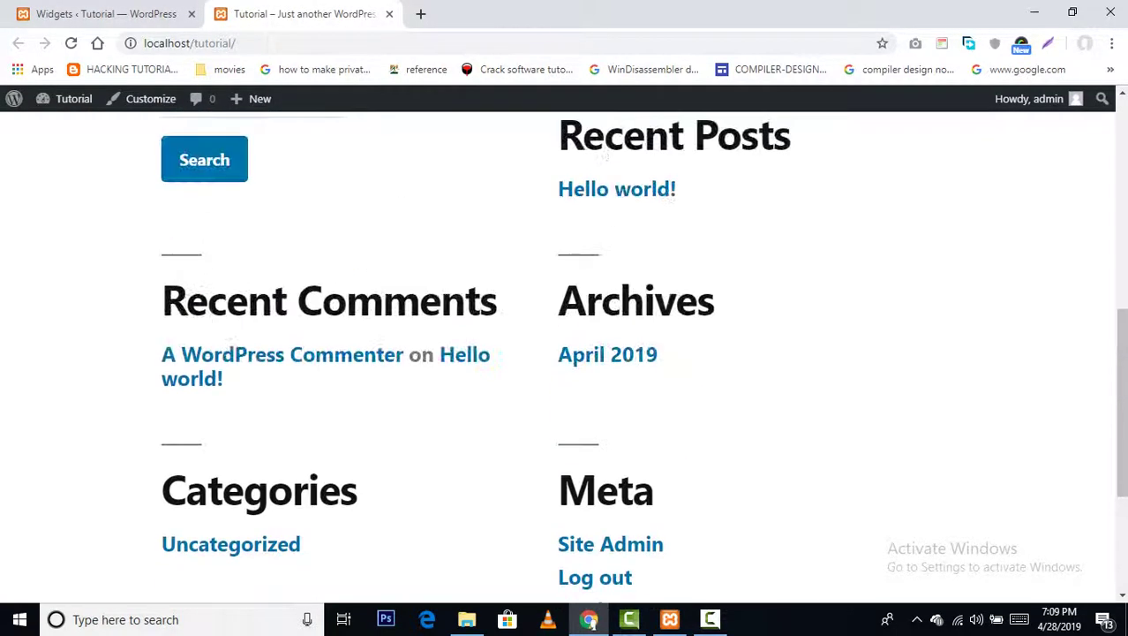
pyautogui.scroll(-3, 558, 353)
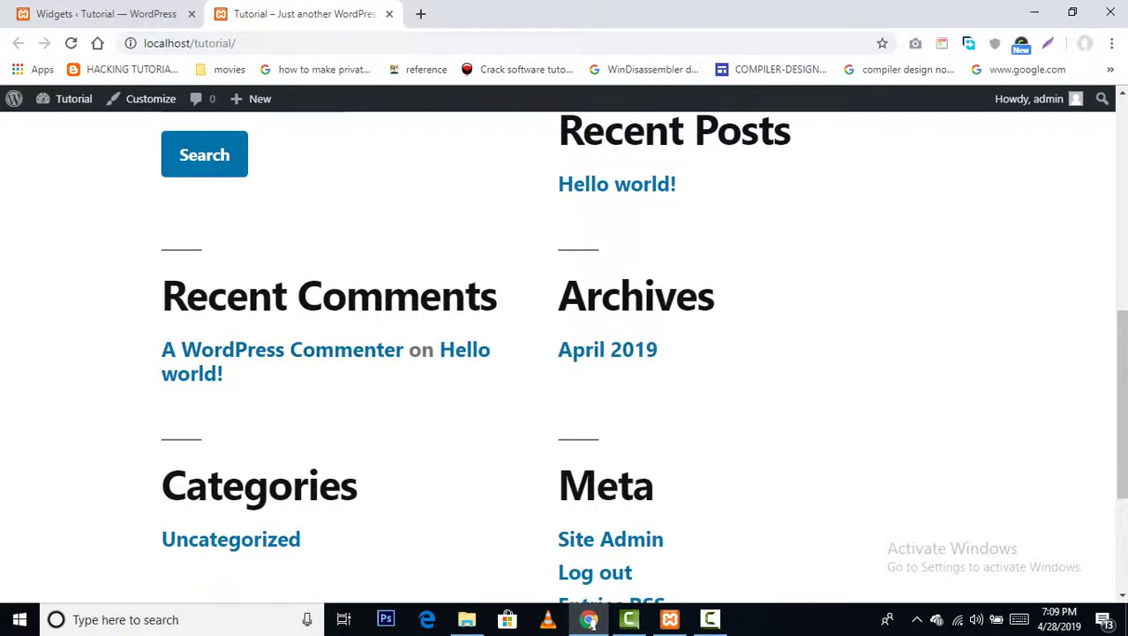
pyautogui.hotkey('ctrl', 'Tab')
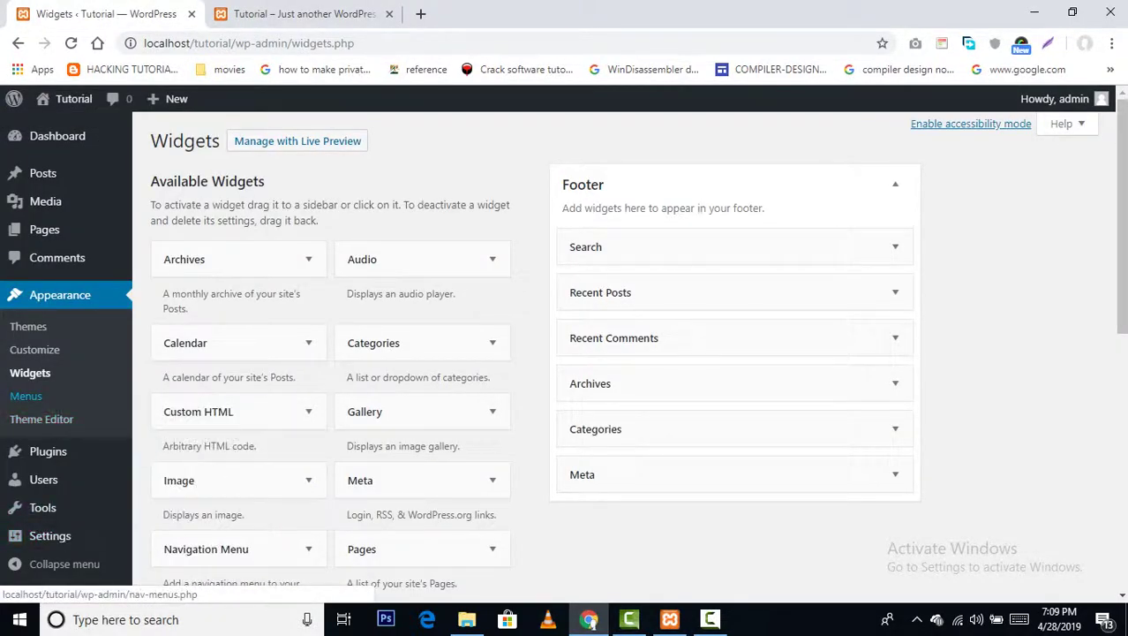
# - Open the Menus page under Appearance, and check the header area of the live site's home page for a menu
pyautogui.click(26, 396)
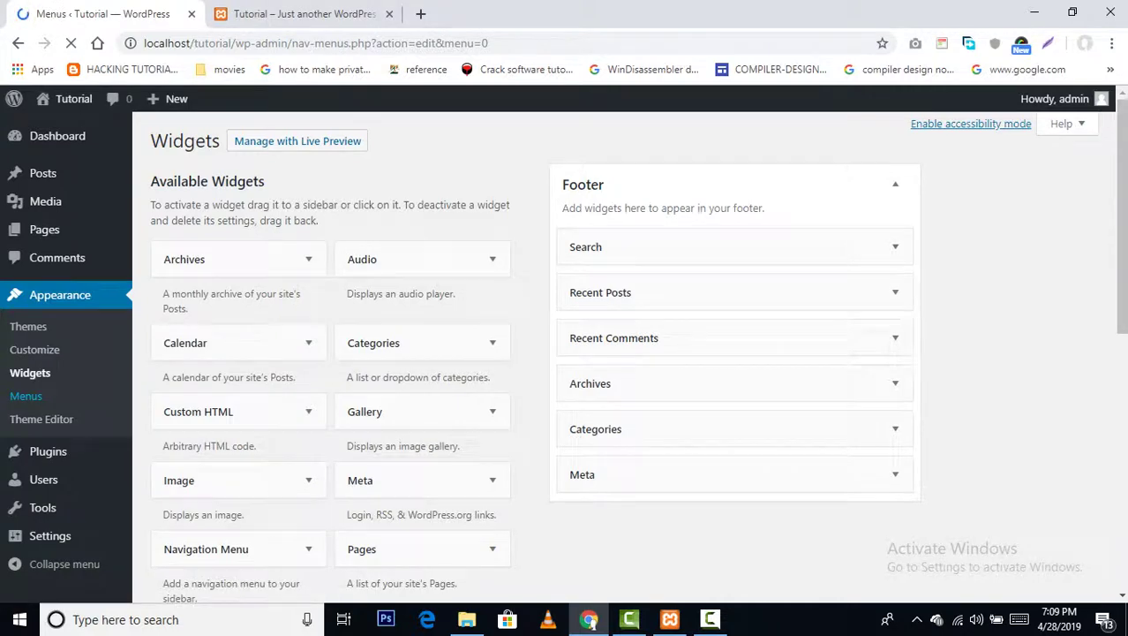
pyautogui.hotkey('ctrl', 'Tab')
pyautogui.scroll(6, 565, 353)
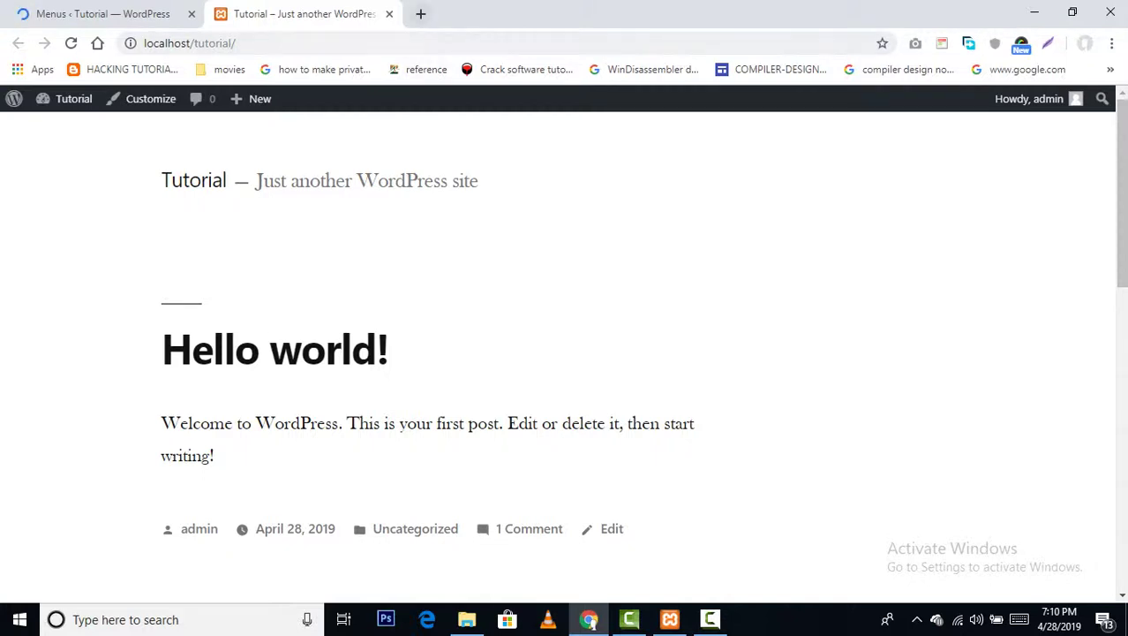
pyautogui.click(420, 13)
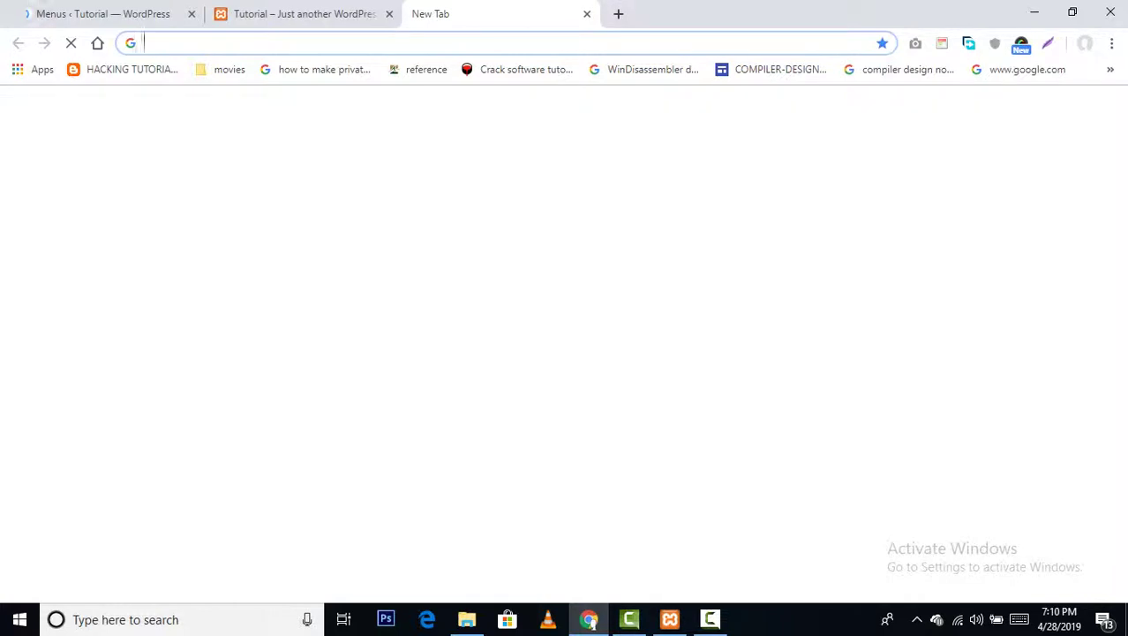
pyautogui.write('d')
pyautogui.press('BackSpace')
pyautogui.press('BackSpace')
pyautogui.write('ka')
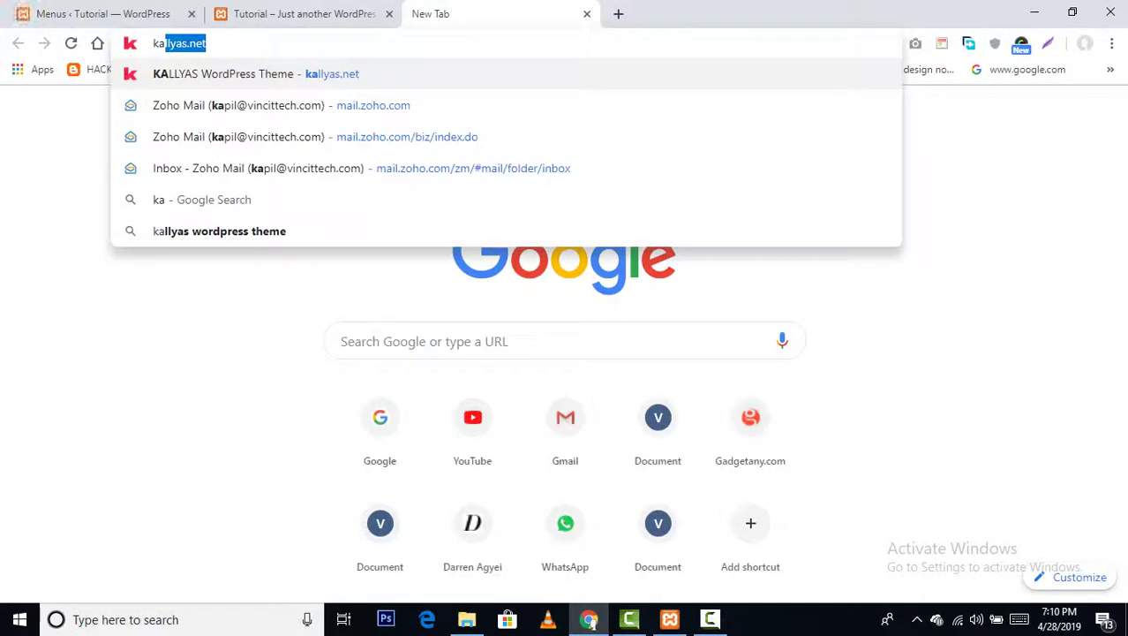
pyautogui.press('BackSpace')
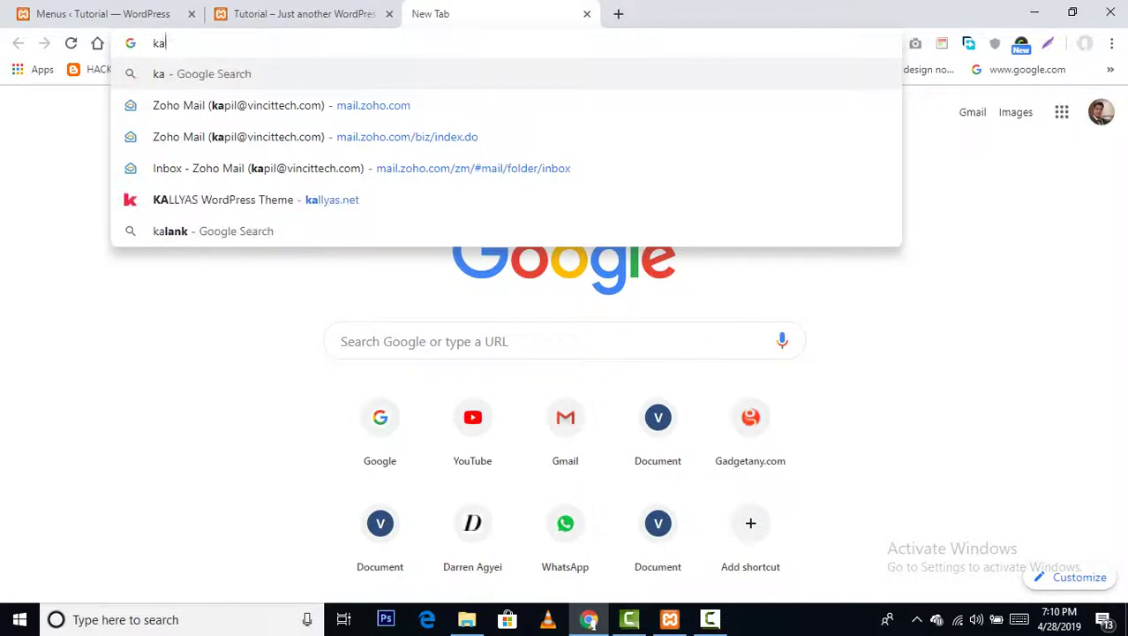
pyautogui.press('BackSpace')
pyautogui.press('Down')
pyautogui.press('Return')
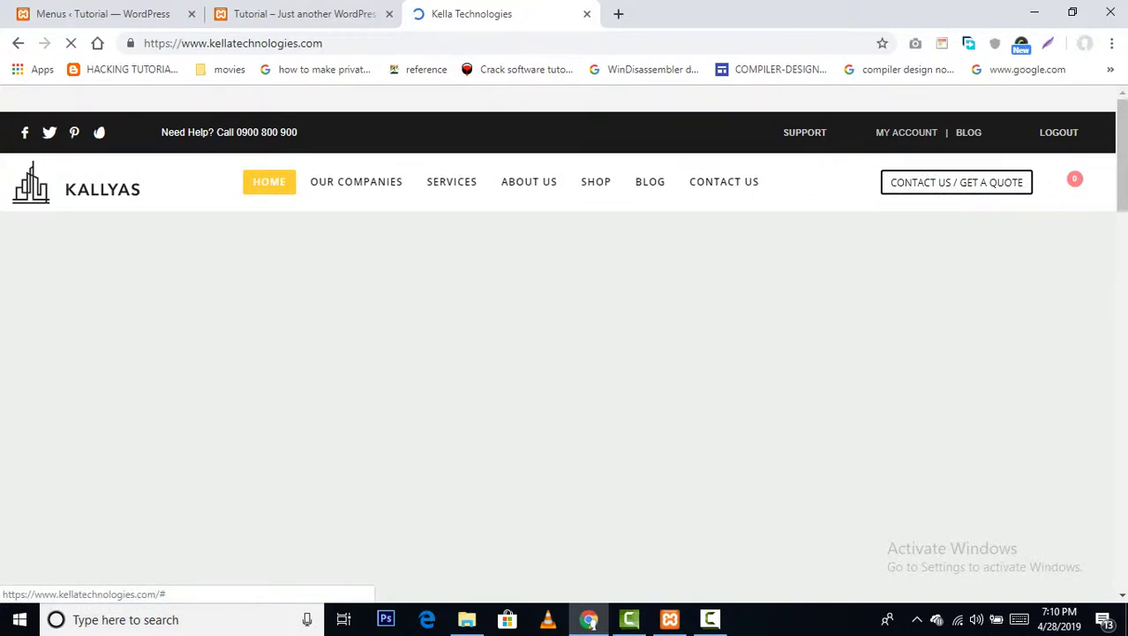
# - Show the Menu Name field on the Menus page, and examine the Our Companies submenu on the Kella Technologies site
pyautogui.moveTo(356, 181)
pyautogui.hotkey('ctrl', 'Tab')
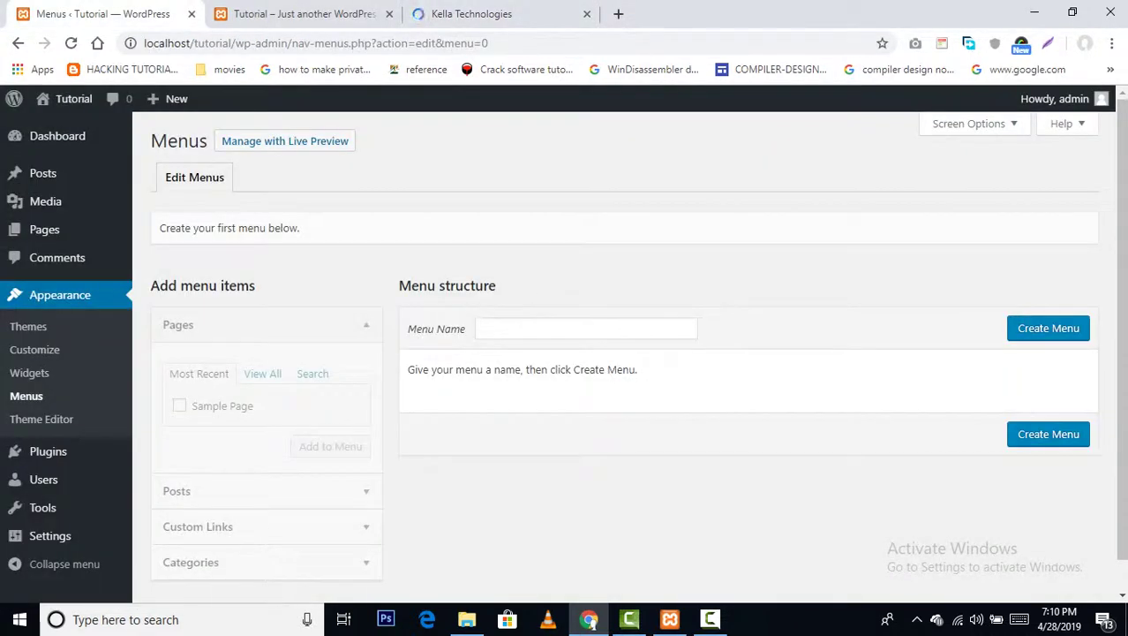
pyautogui.click(585, 328)
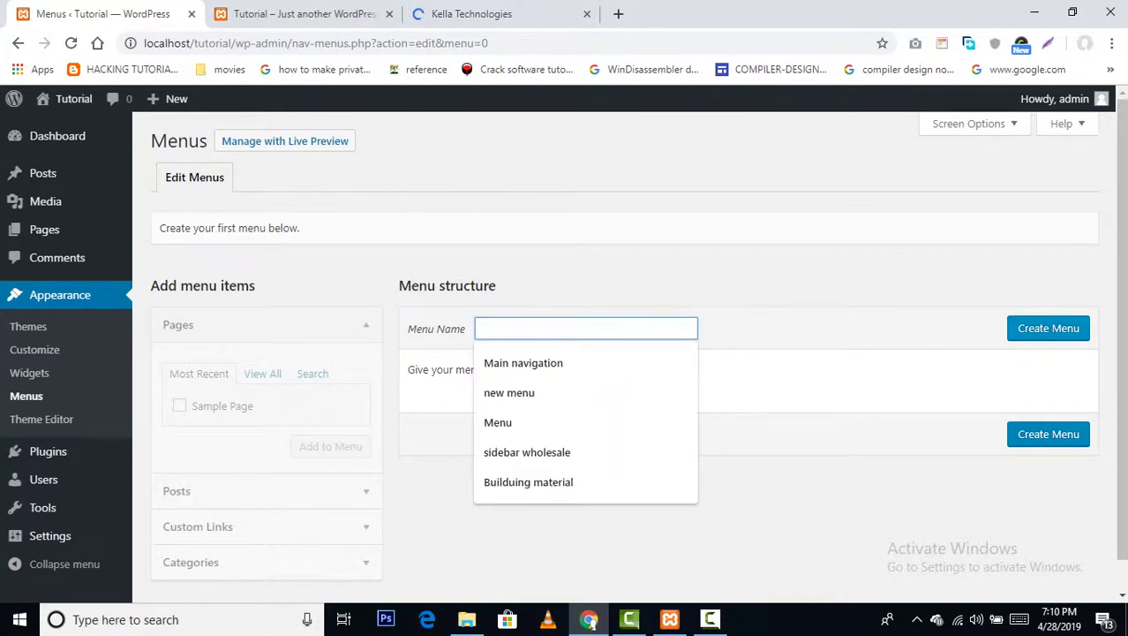
pyautogui.click(471, 14)
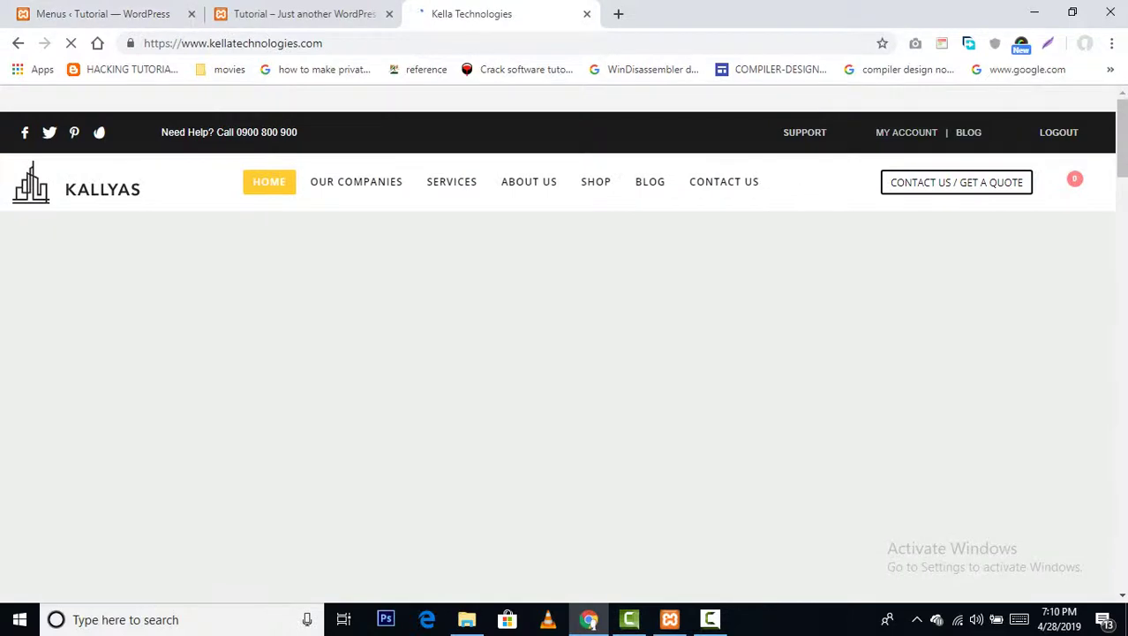
pyautogui.moveTo(355, 181)
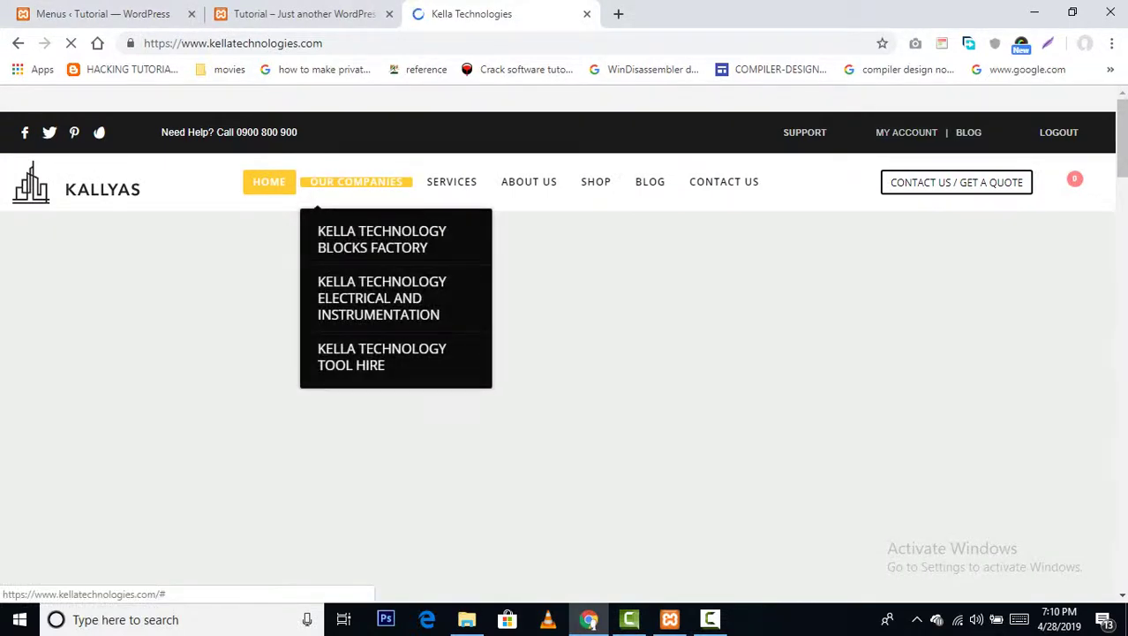
pyautogui.scroll(-3, 565, 353)
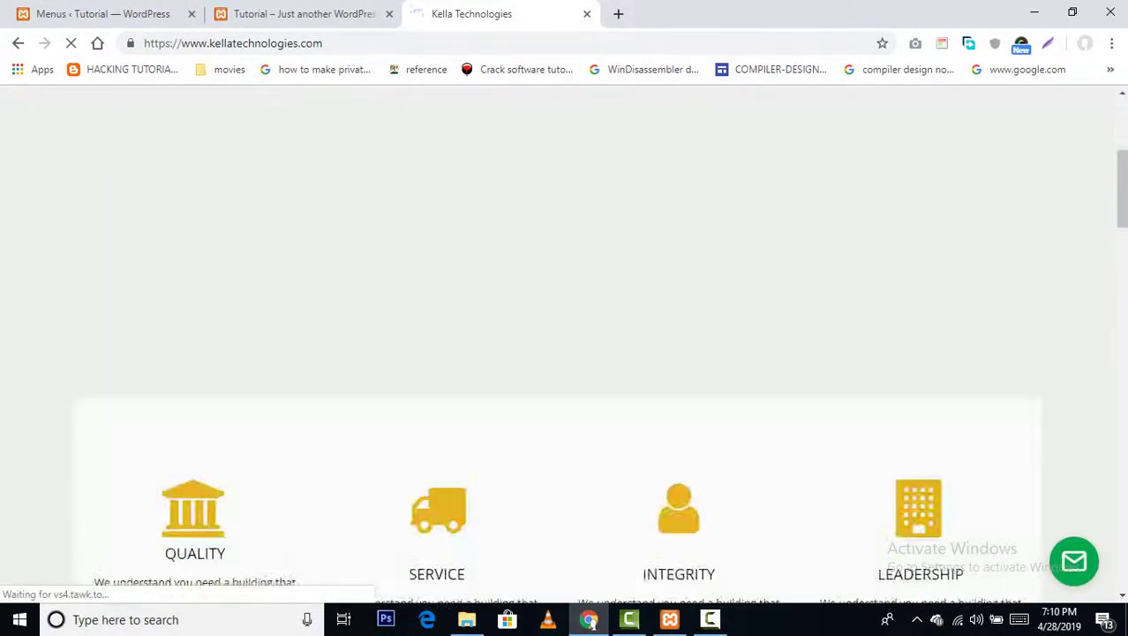
# - Examine the Kella Technologies home page down to its footer links, close that site, and return to the Menus page
pyautogui.scroll(-10, 565, 353)
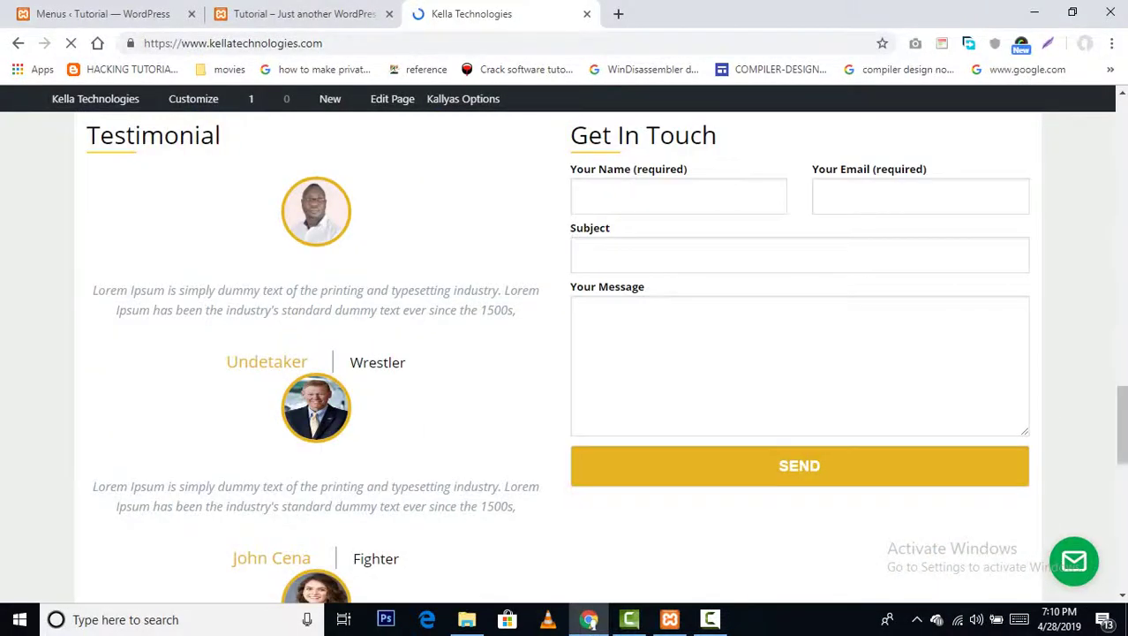
pyautogui.scroll(-2, 565, 353)
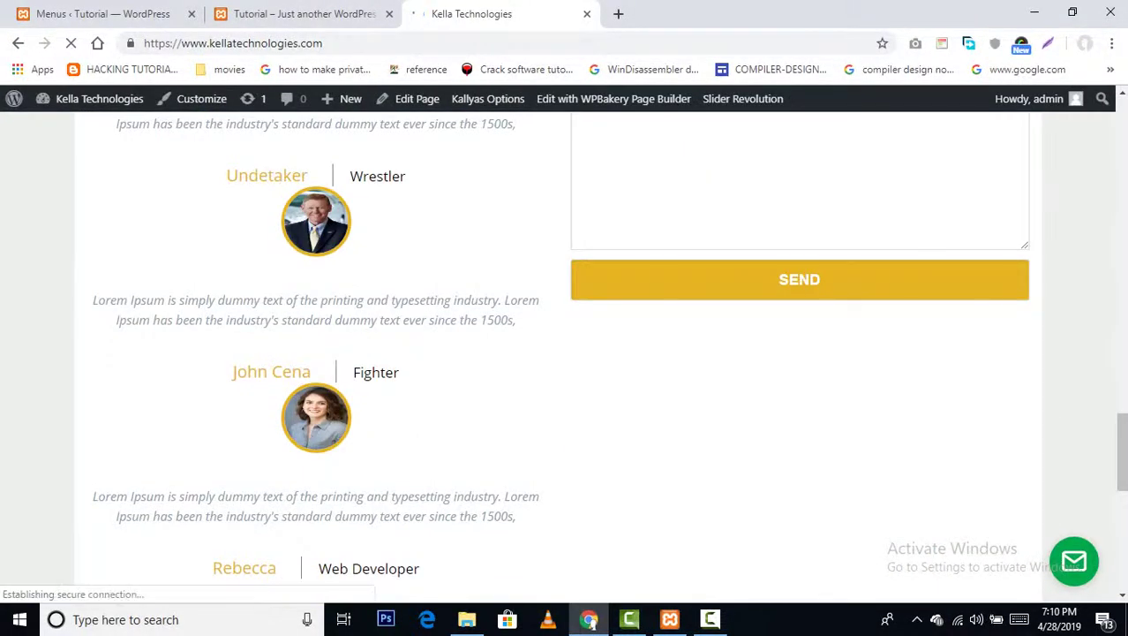
pyautogui.scroll(-5, 565, 353)
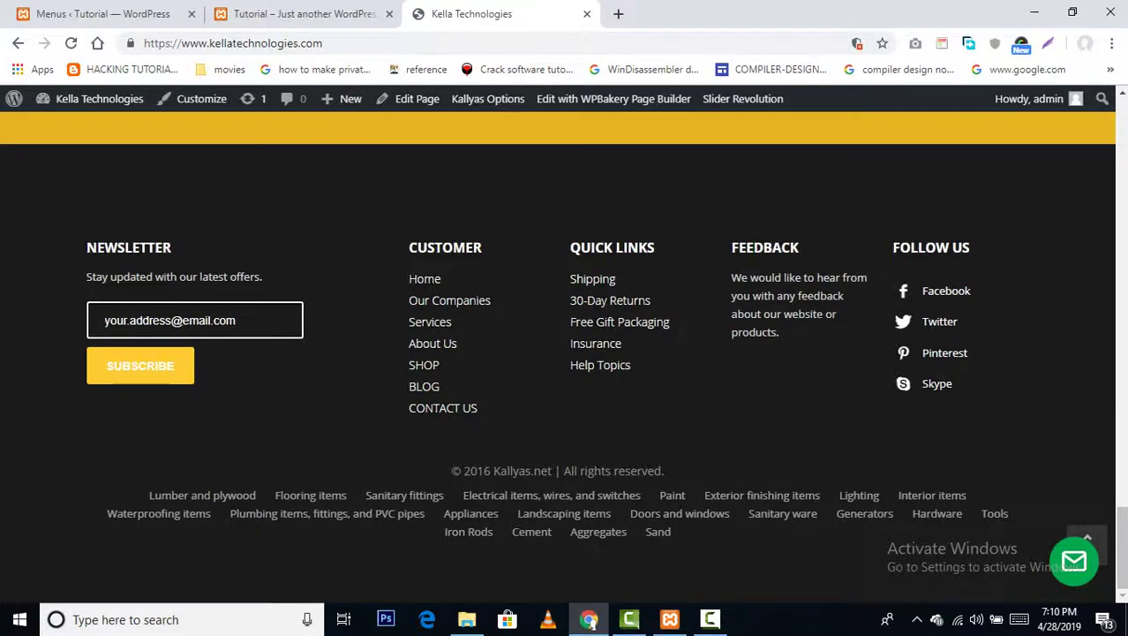
pyautogui.hotkey('ctrl', 'w')
pyautogui.click(115, 14)
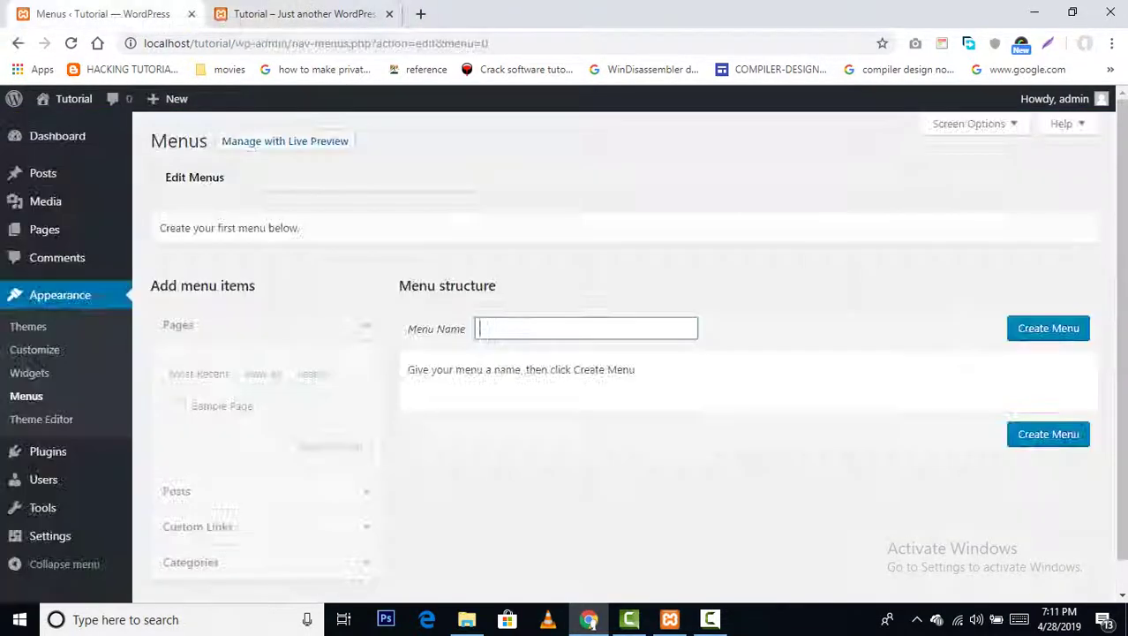
# - Open the Theme Editor under Appearance and look through the Twenty Nineteen theme files
pyautogui.click(42, 418)
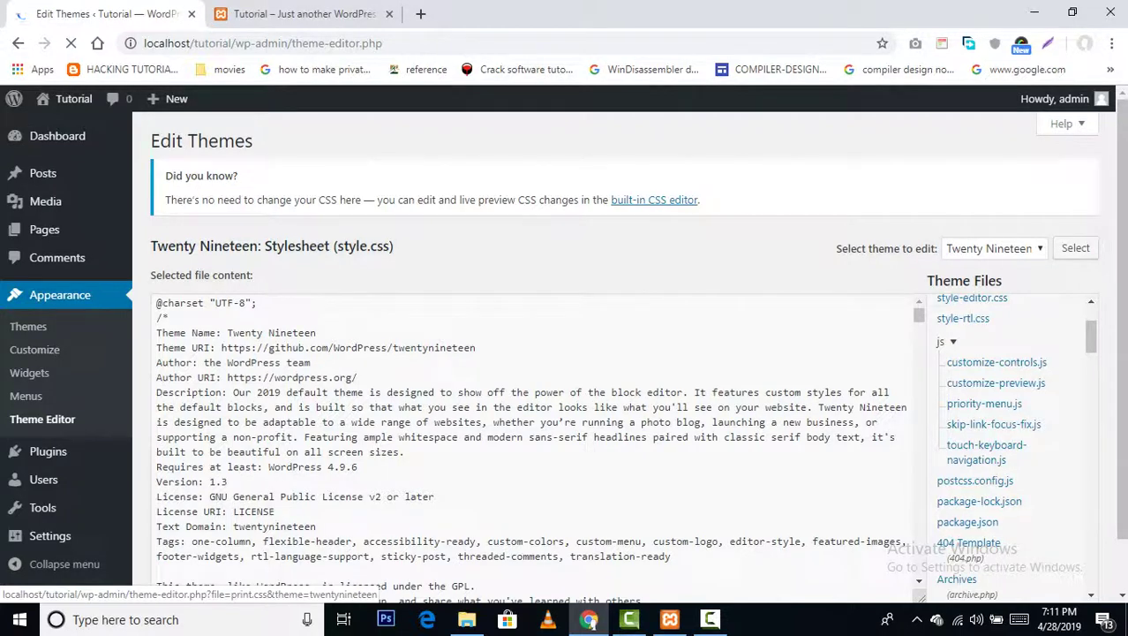
pyautogui.scroll(-3, 1007, 441)
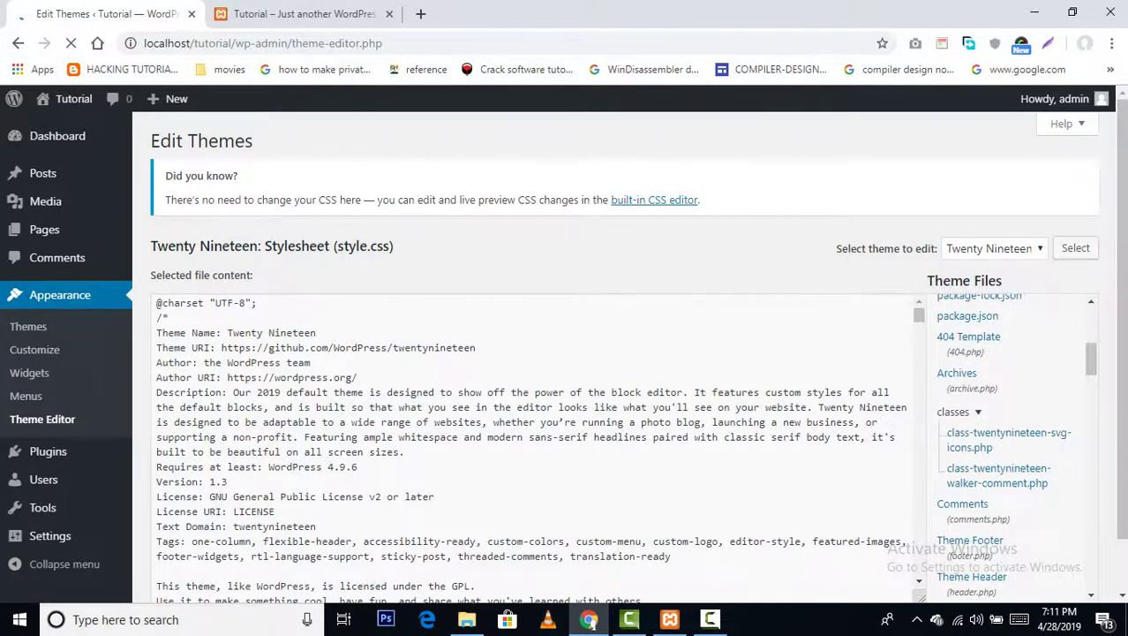
pyautogui.scroll(-5, 1007, 442)
pyautogui.scroll(-4, 530, 441)
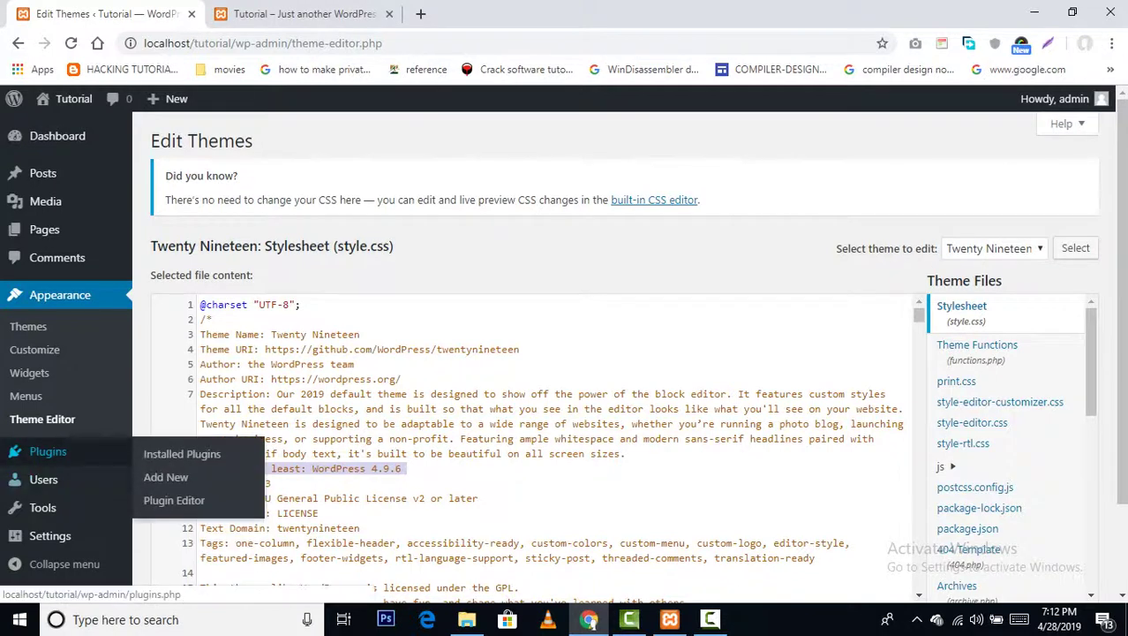
# - View the installed plugins, and look over the featured plugins and plugin search on the Add Plugins page
pyautogui.click(48, 451)
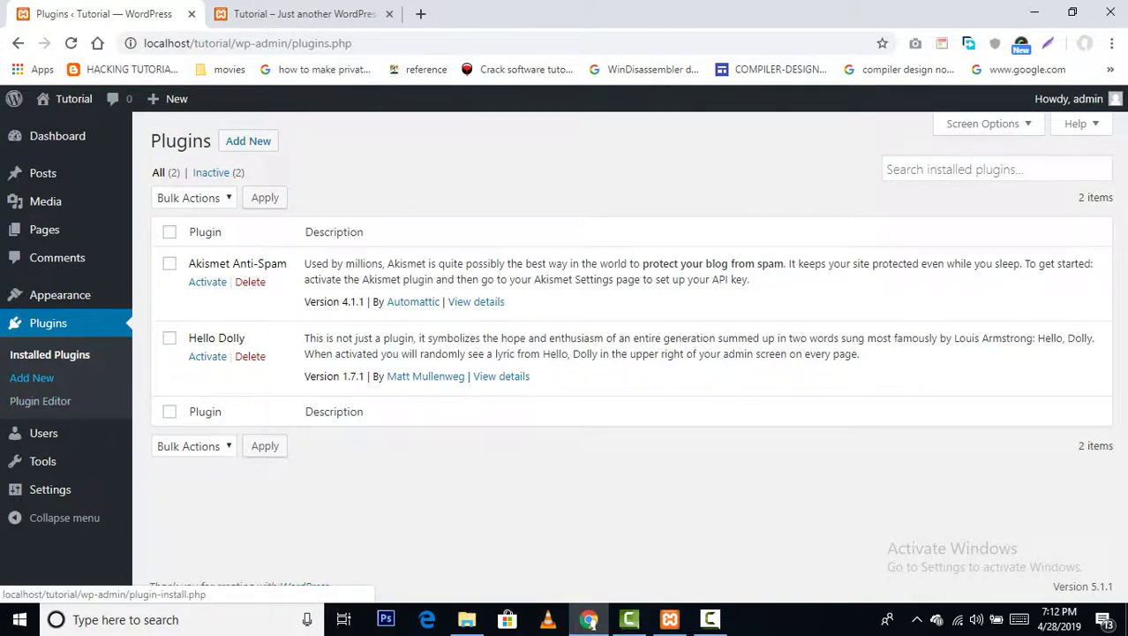
pyautogui.click(32, 377)
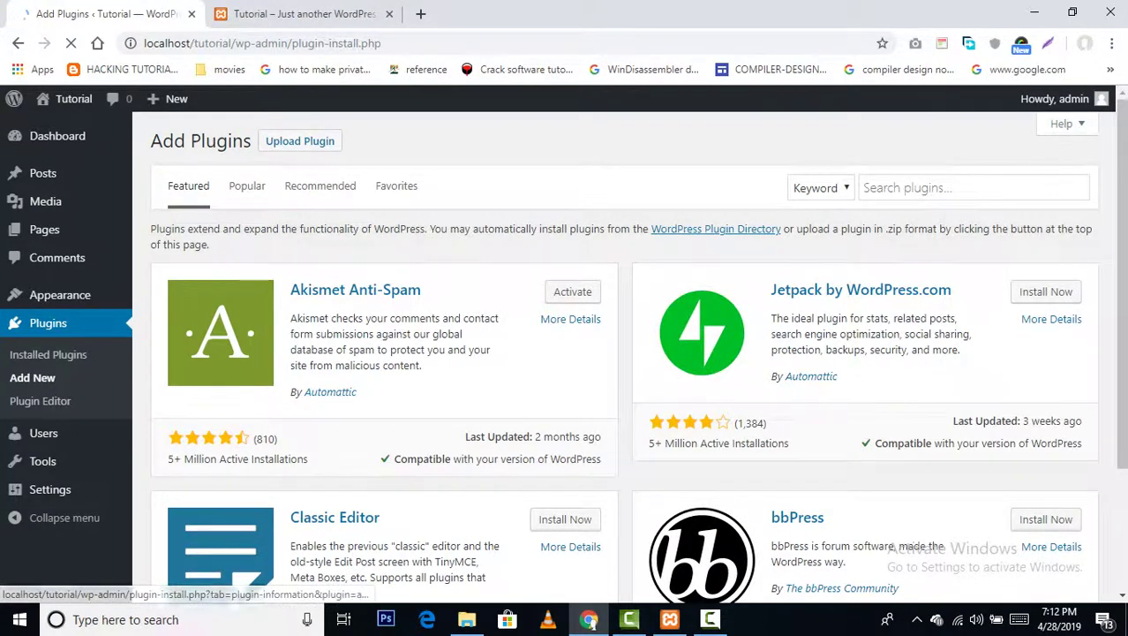
pyautogui.scroll(-7, 624, 357)
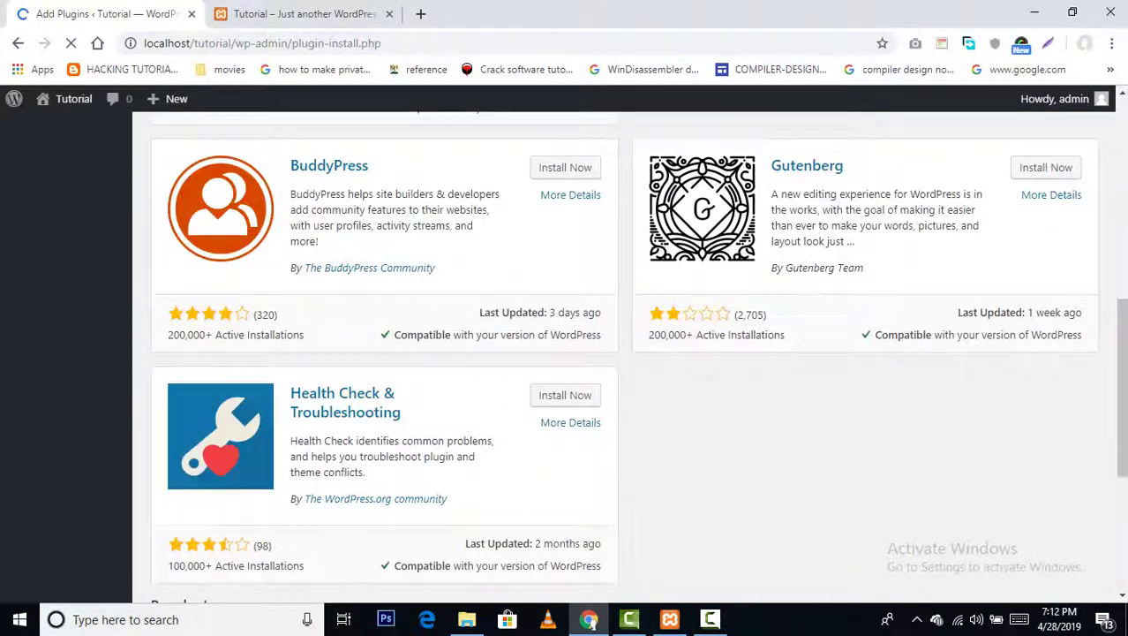
pyautogui.scroll(7, 624, 357)
pyautogui.click(864, 187)
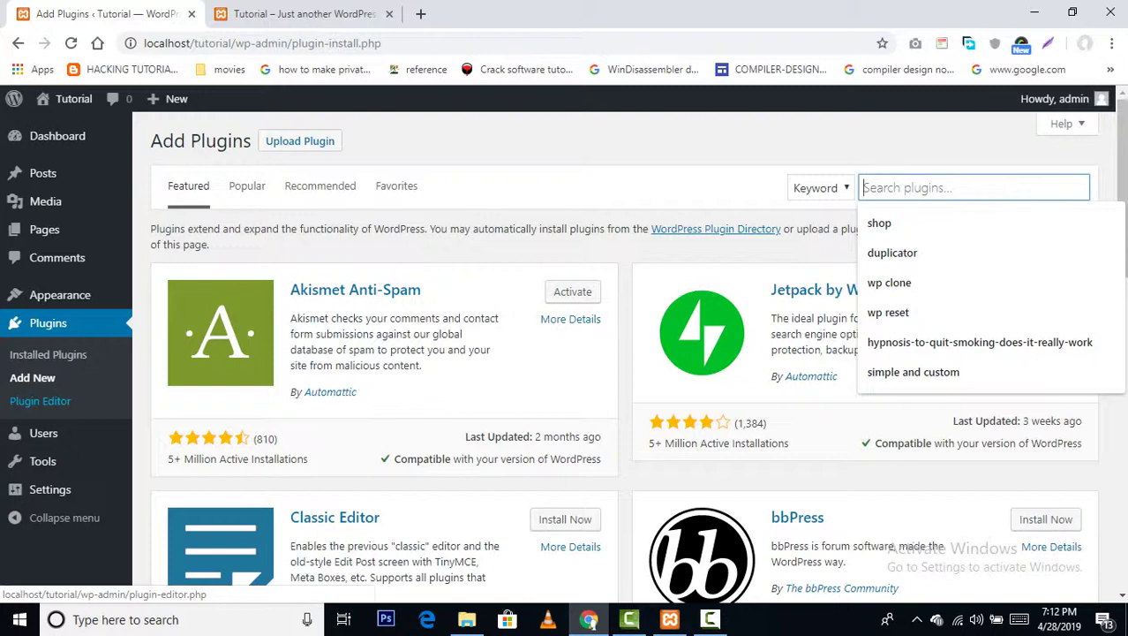
pyautogui.click(40, 401)
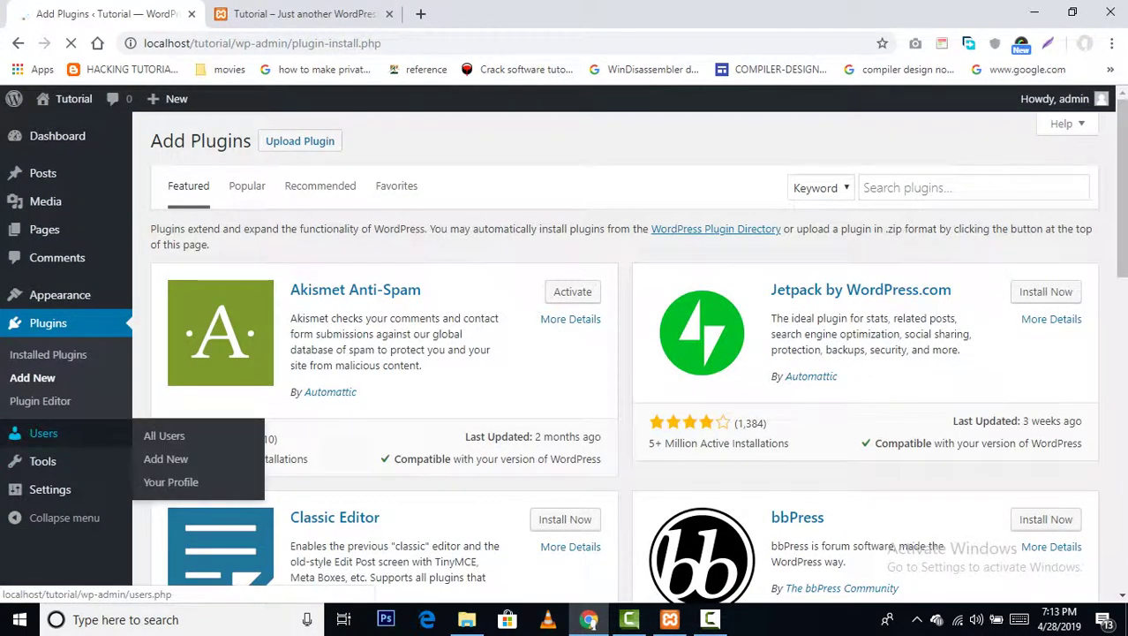
# - View the list of all users, and look through the fields of the Add New User form
pyautogui.click(44, 433)
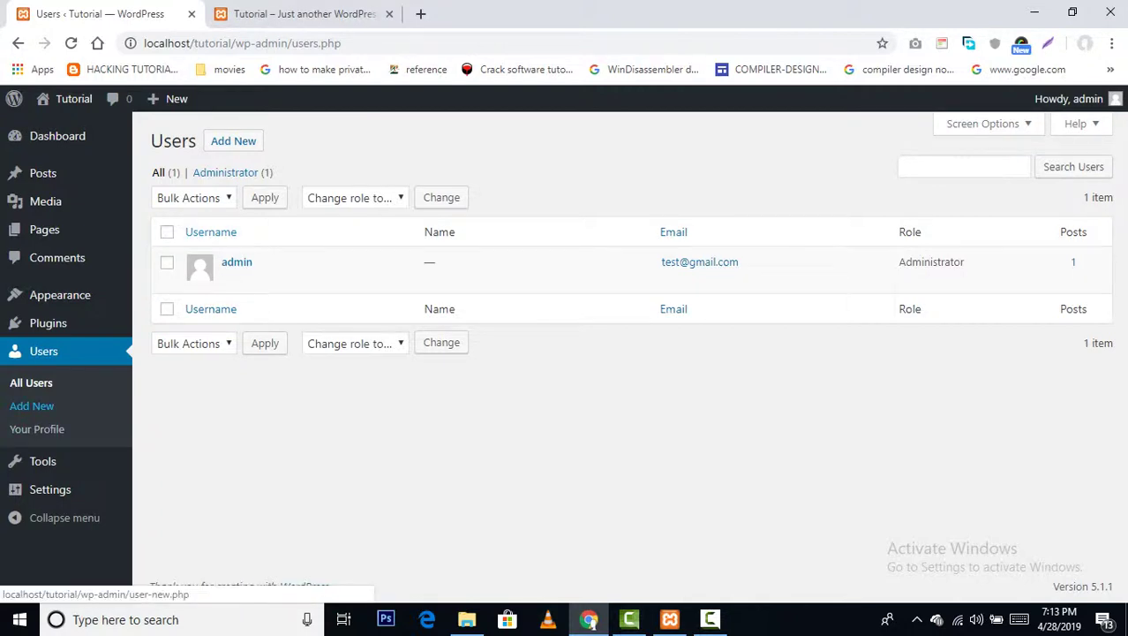
pyautogui.click(32, 405)
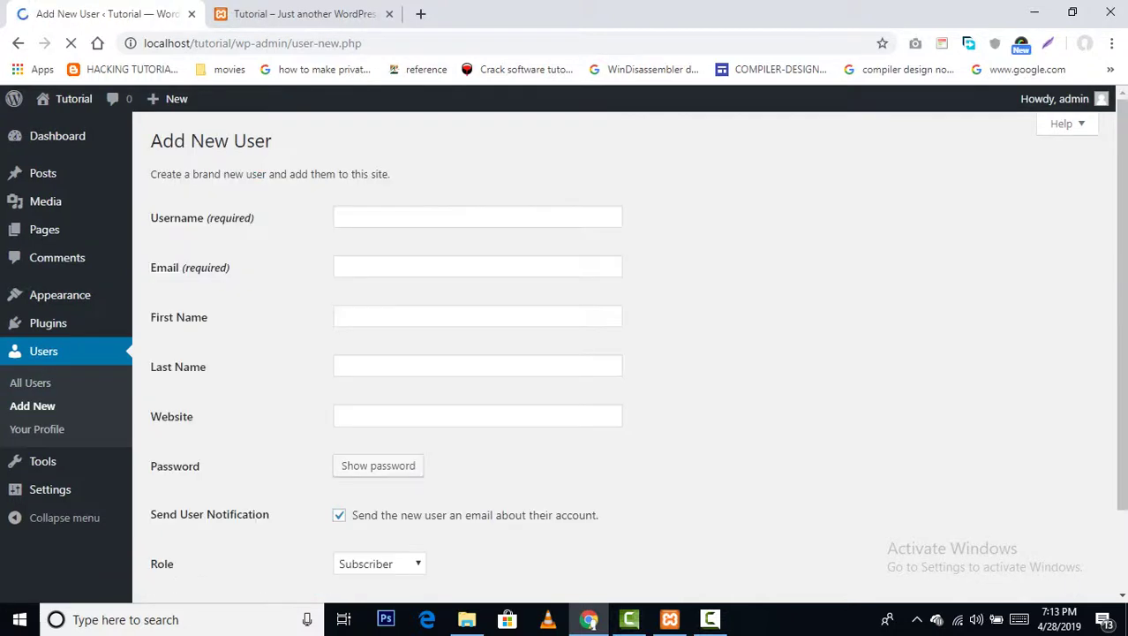
pyautogui.scroll(-2, 624, 356)
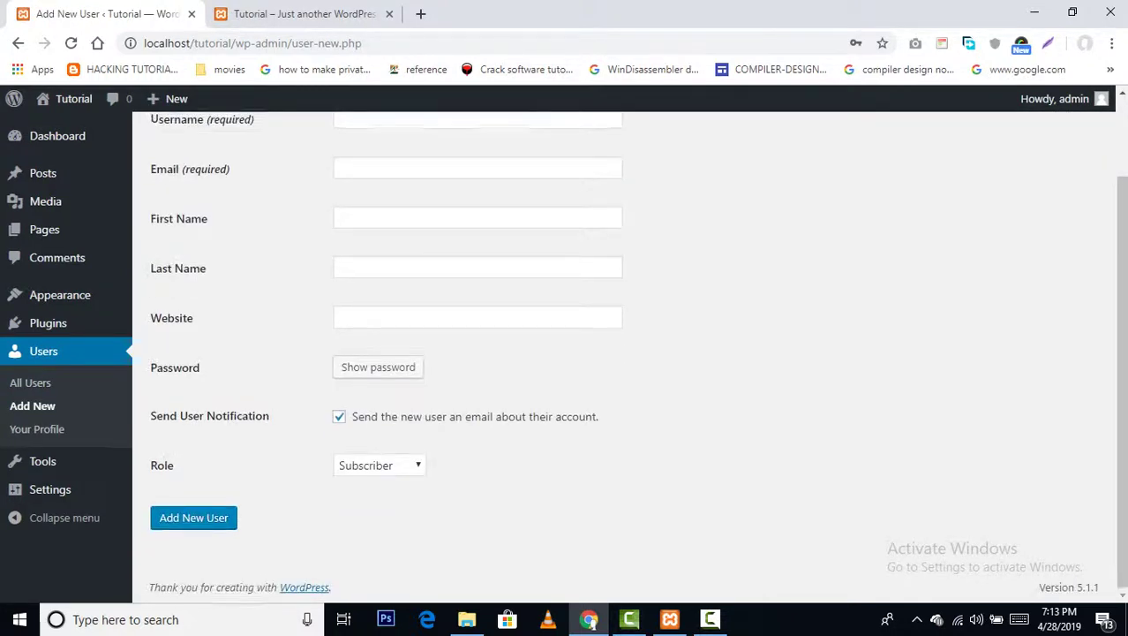
pyautogui.scroll(2, 624, 357)
# - Open Your Profile under Users and review its options from Personal Options down to Account Management
pyautogui.click(37, 429)
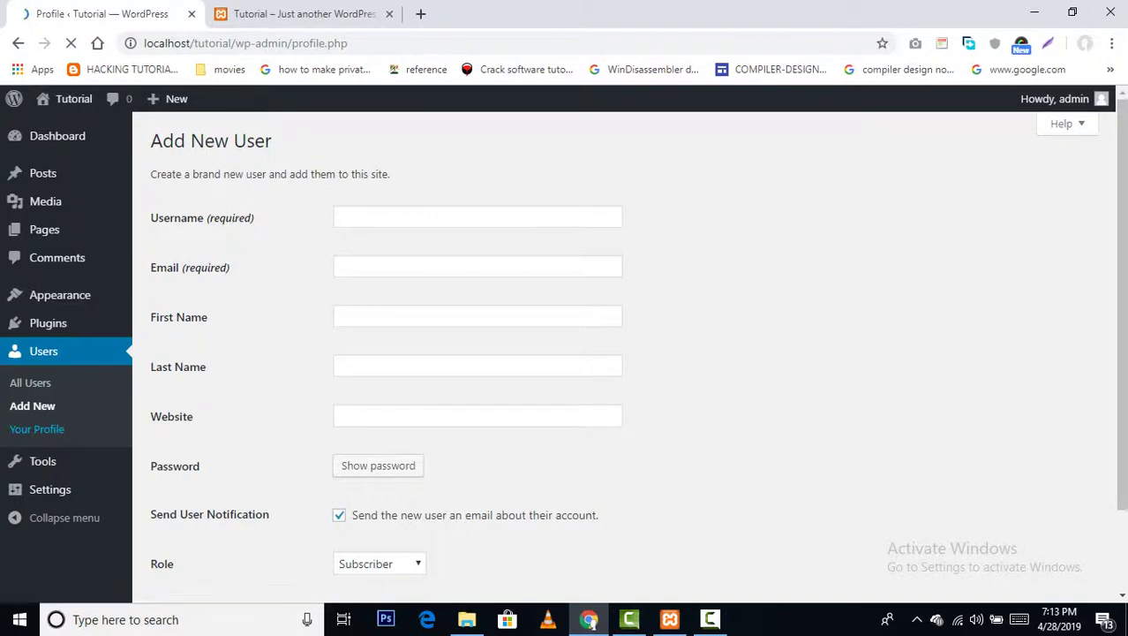
pyautogui.scroll(-10, 627, 353)
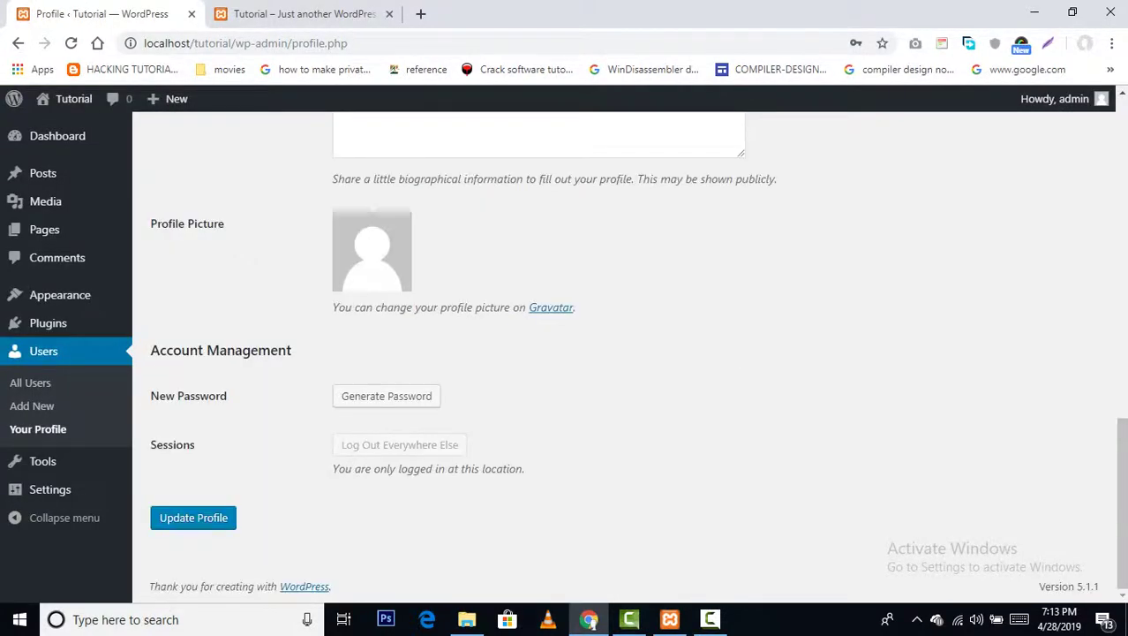
pyautogui.scroll(10, 627, 353)
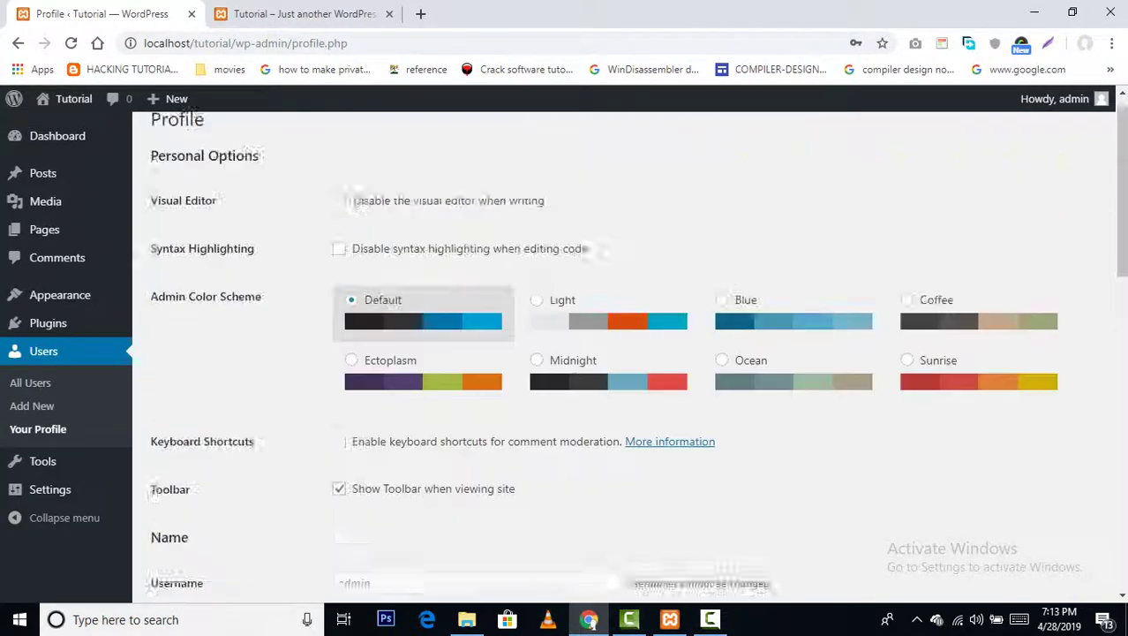
# - Show the Available Tools page, and open the Export page under Tools
pyautogui.moveTo(42, 461)
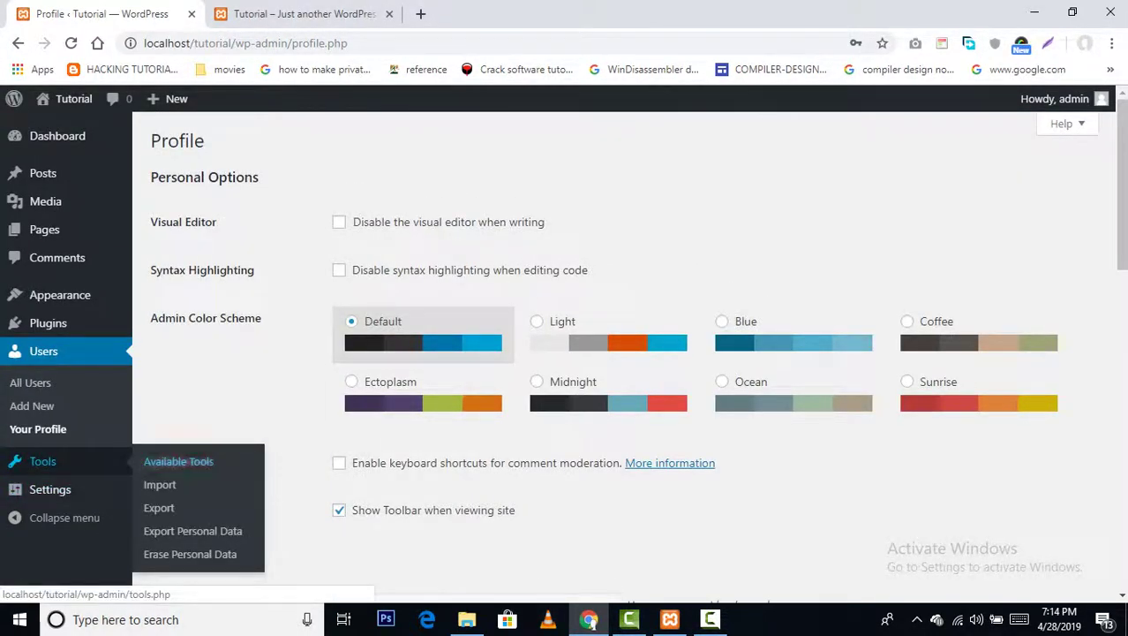
pyautogui.click(179, 461)
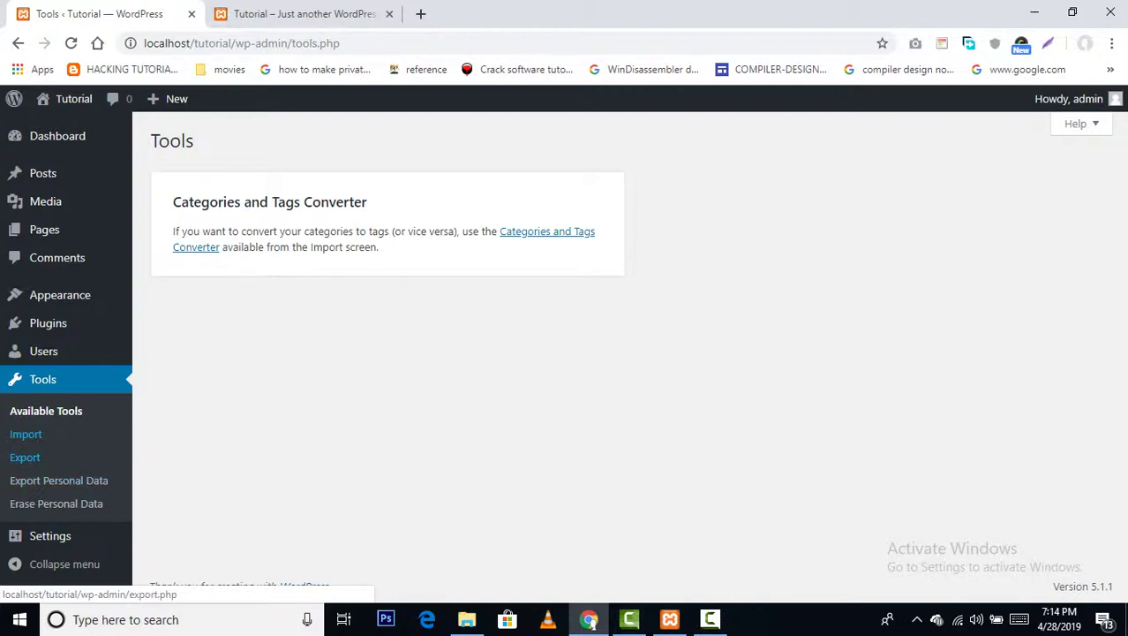
pyautogui.moveTo(24, 457); pyautogui.dragTo(18, 453)
pyautogui.moveTo(42, 174)
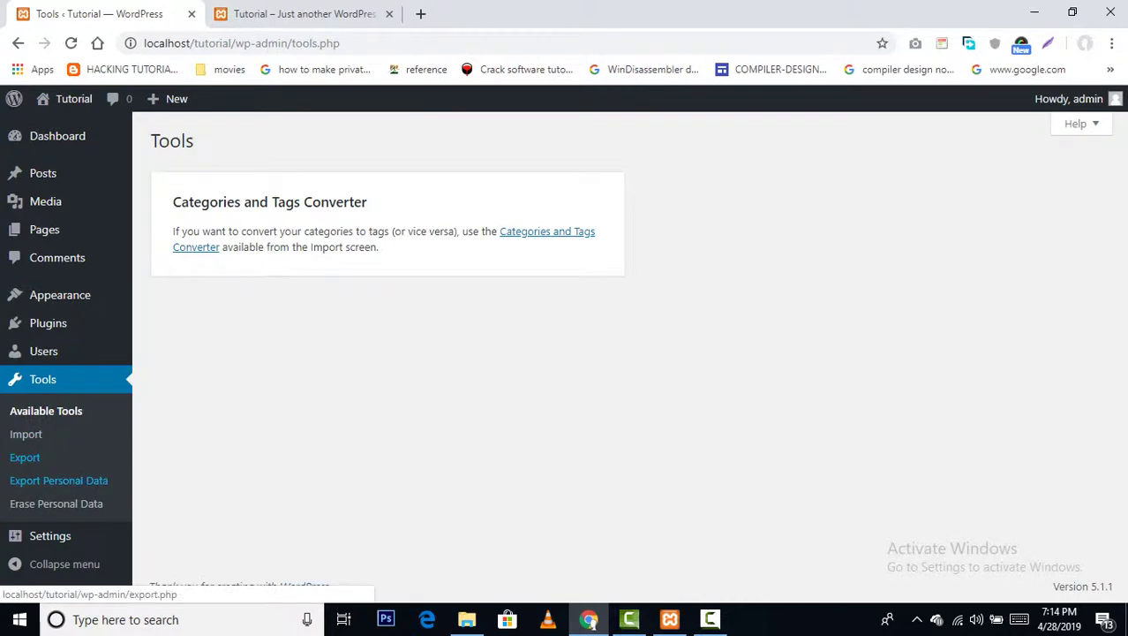
pyautogui.click(25, 456)
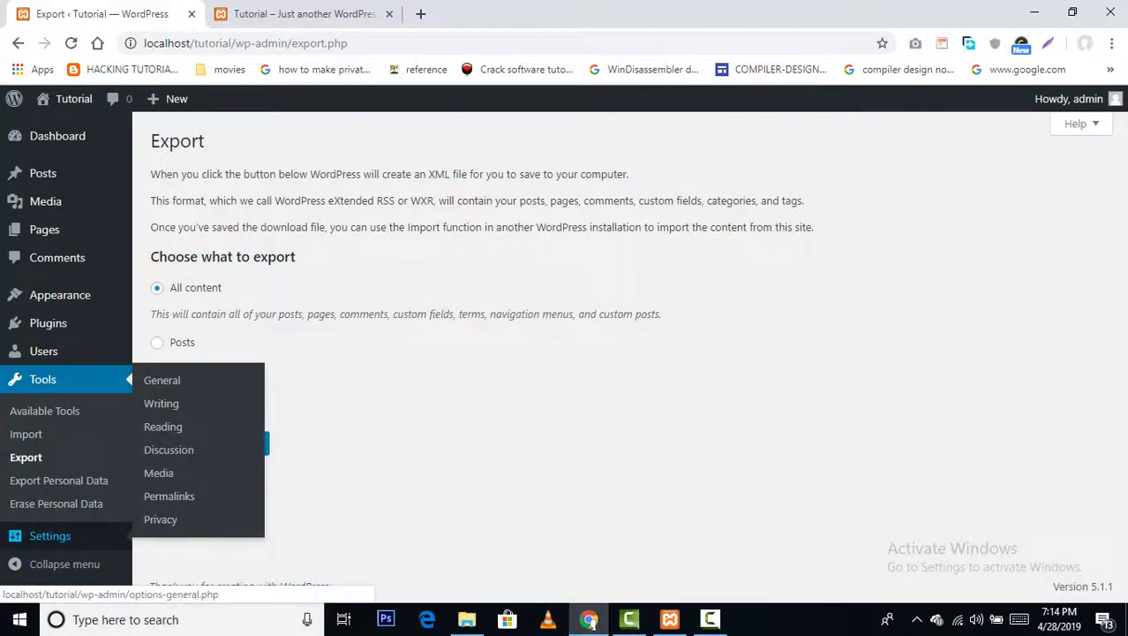
# - Open the General settings and point out the Site Title, Tagline and WordPress Address fields
pyautogui.click(50, 535)
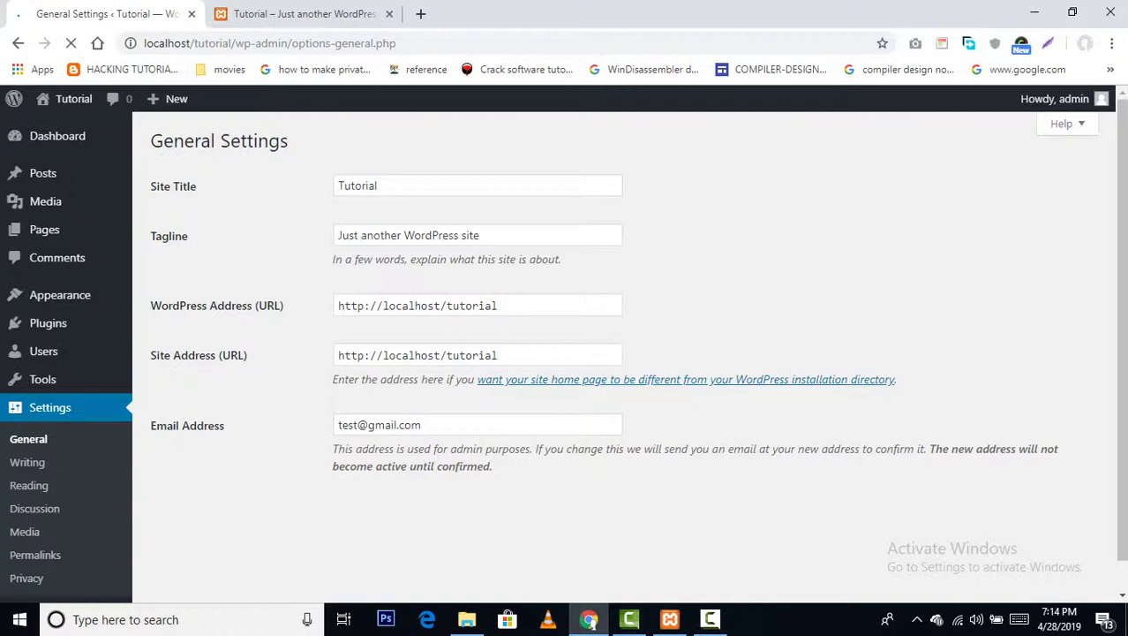
pyautogui.scroll(-1, 564, 353)
pyautogui.scroll(1, 563, 353)
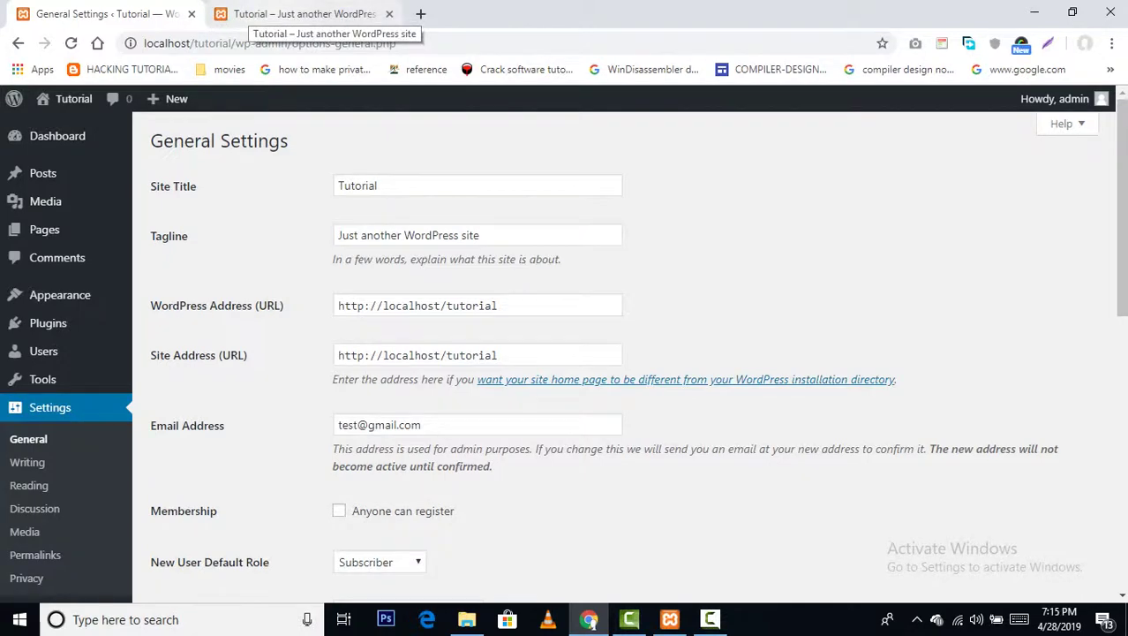
pyautogui.click(377, 186)
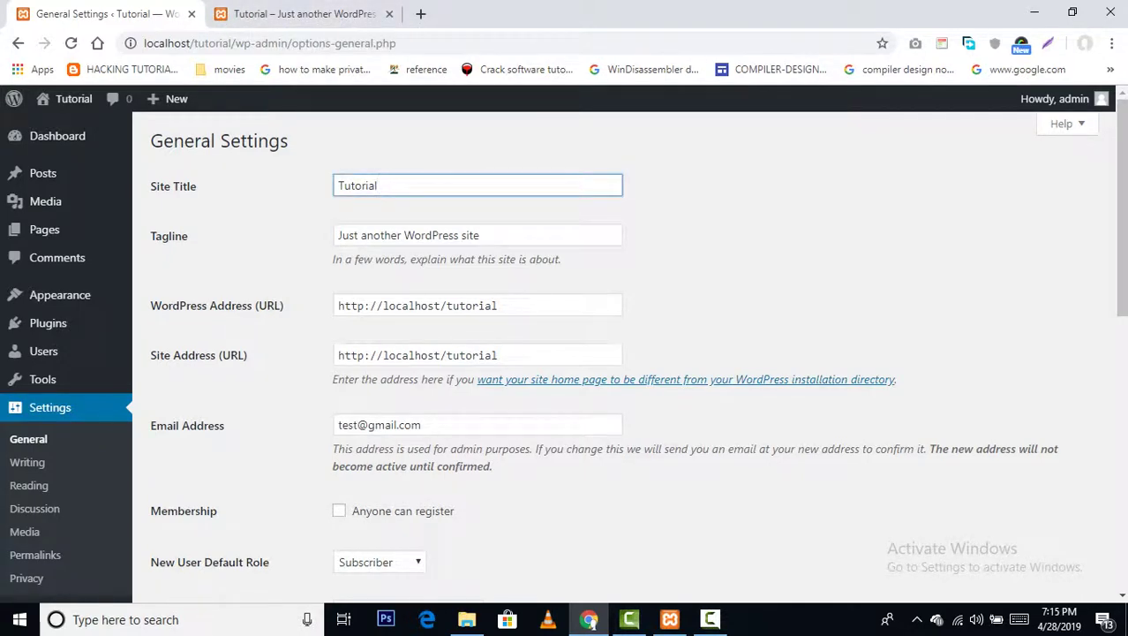
pyautogui.press('Tab')
pyautogui.scroll(-2, 563, 353)
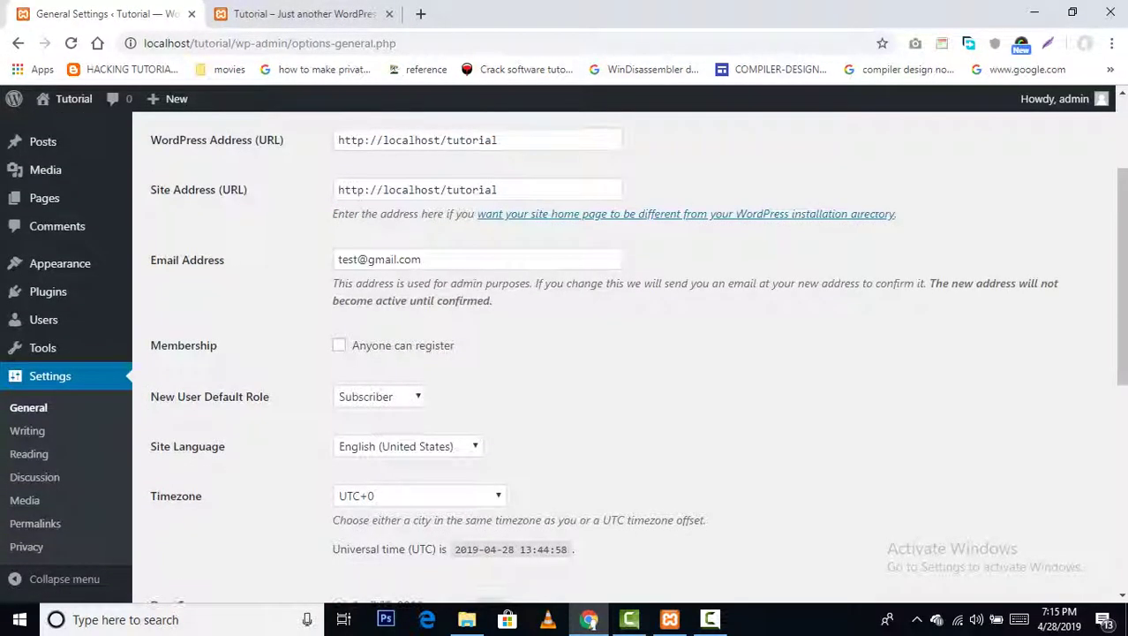
pyautogui.doubleClick(432, 140)
pyautogui.scroll(2, 563, 353)
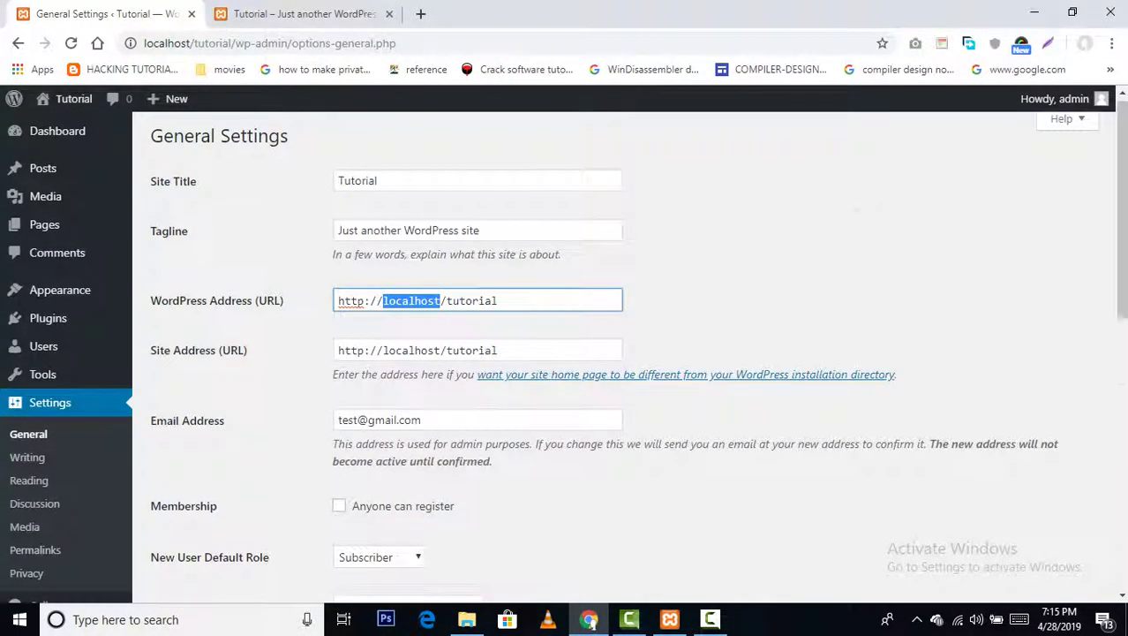
pyautogui.scroll(-2, 564, 353)
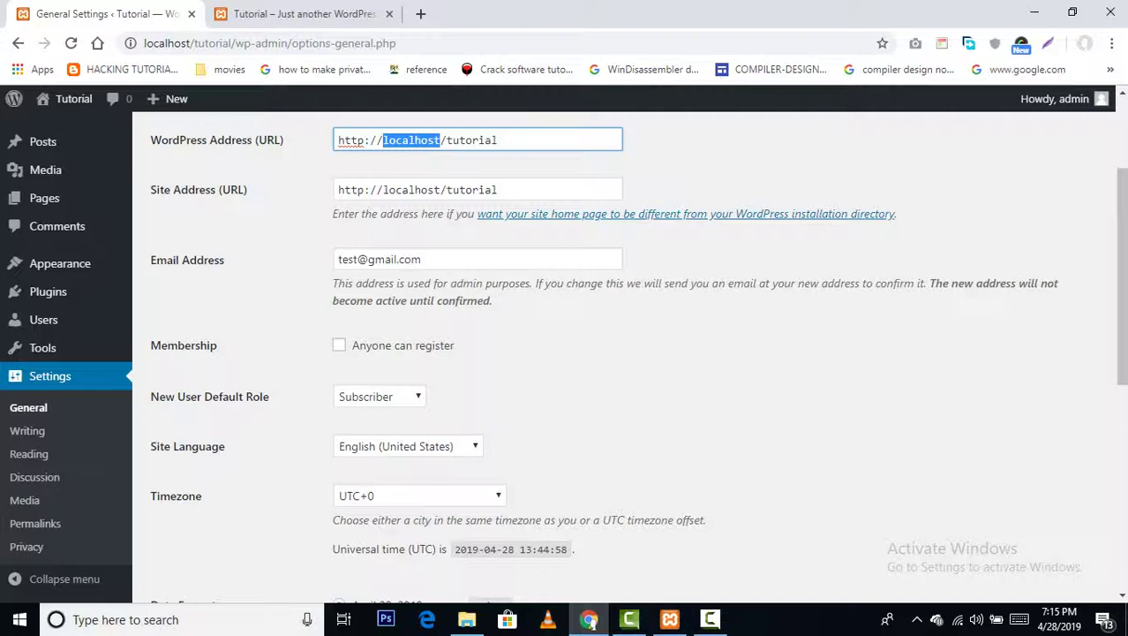
# - Examine the New User Default Role choices and the date and time format options in General Settings, leaving them as they are
pyautogui.scroll(-2, 563, 353)
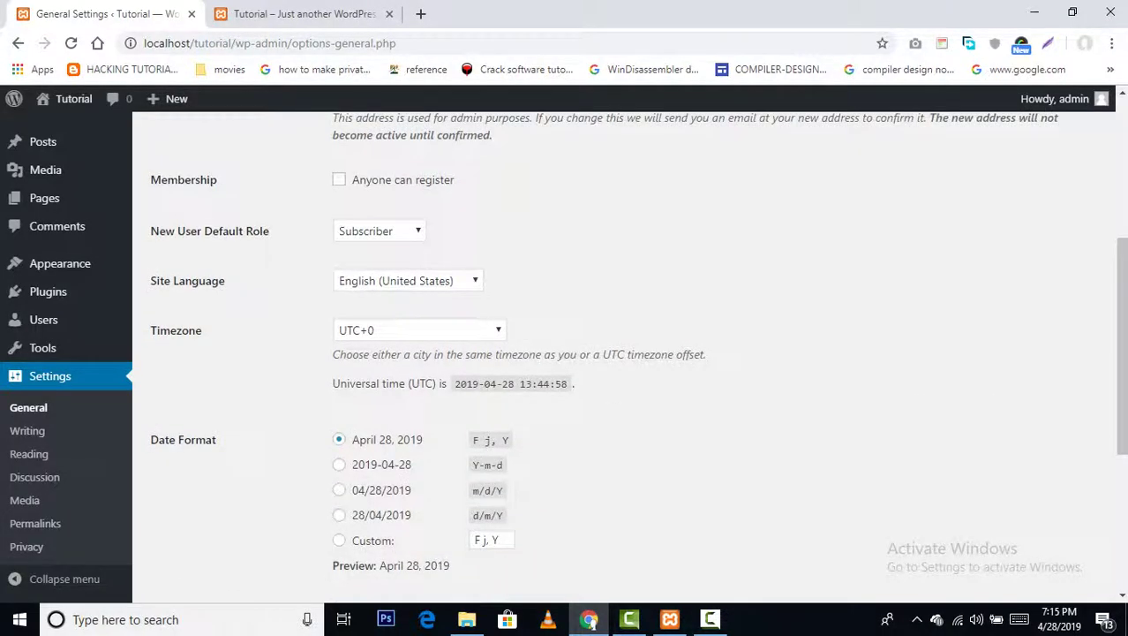
pyautogui.click(379, 230)
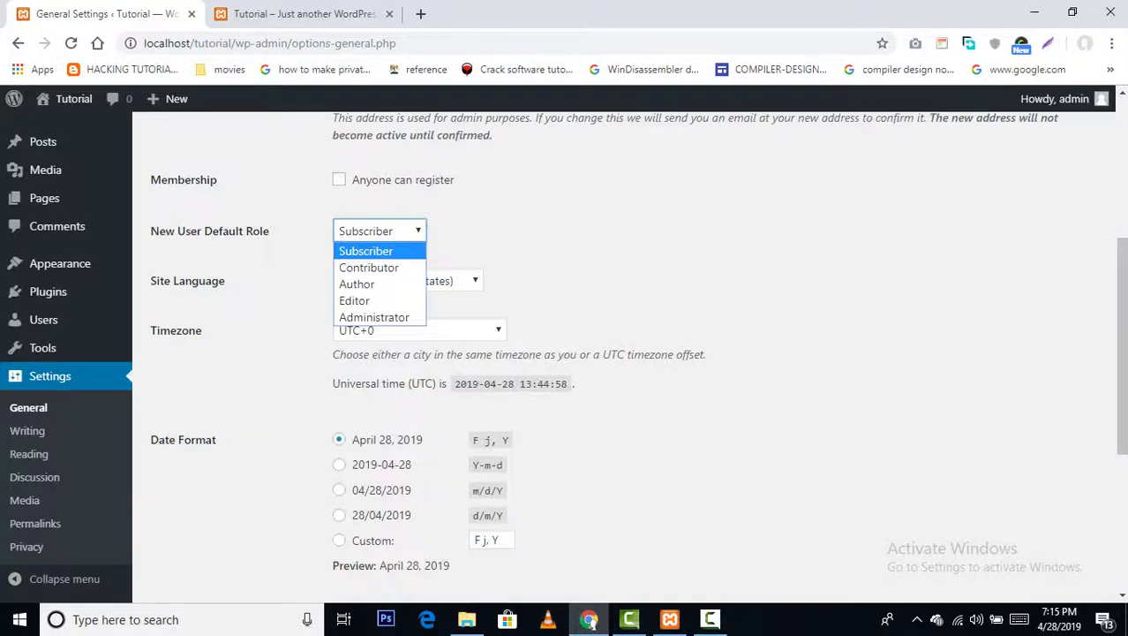
pyautogui.scroll(-4, 564, 353)
pyautogui.scroll(5, 564, 353)
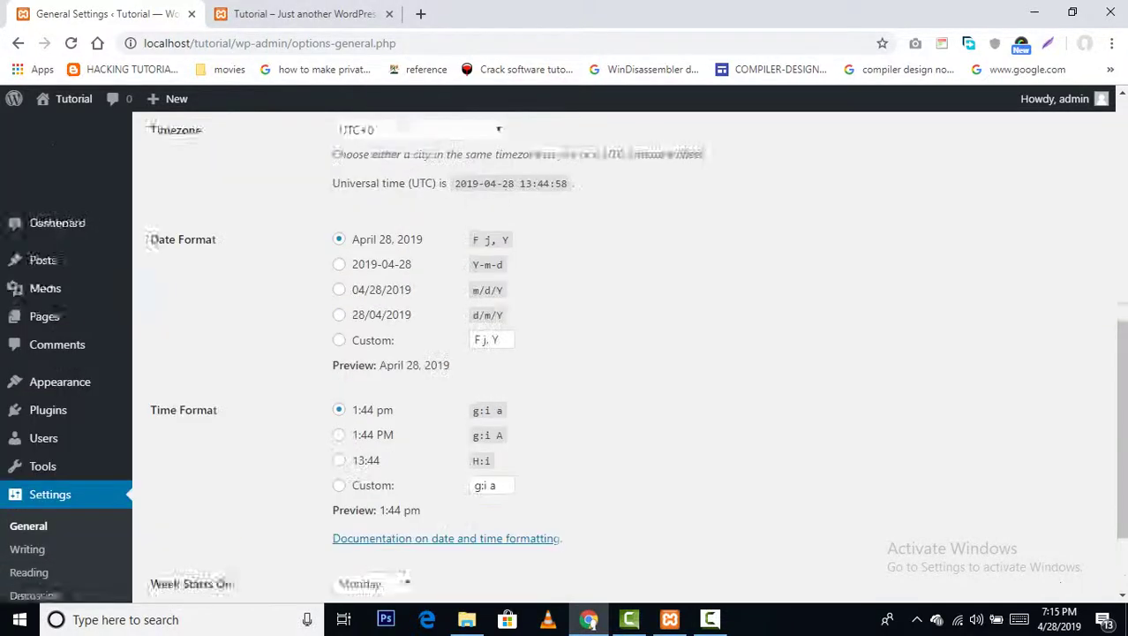
pyautogui.scroll(-2, 563, 353)
pyautogui.scroll(2, 379, 325)
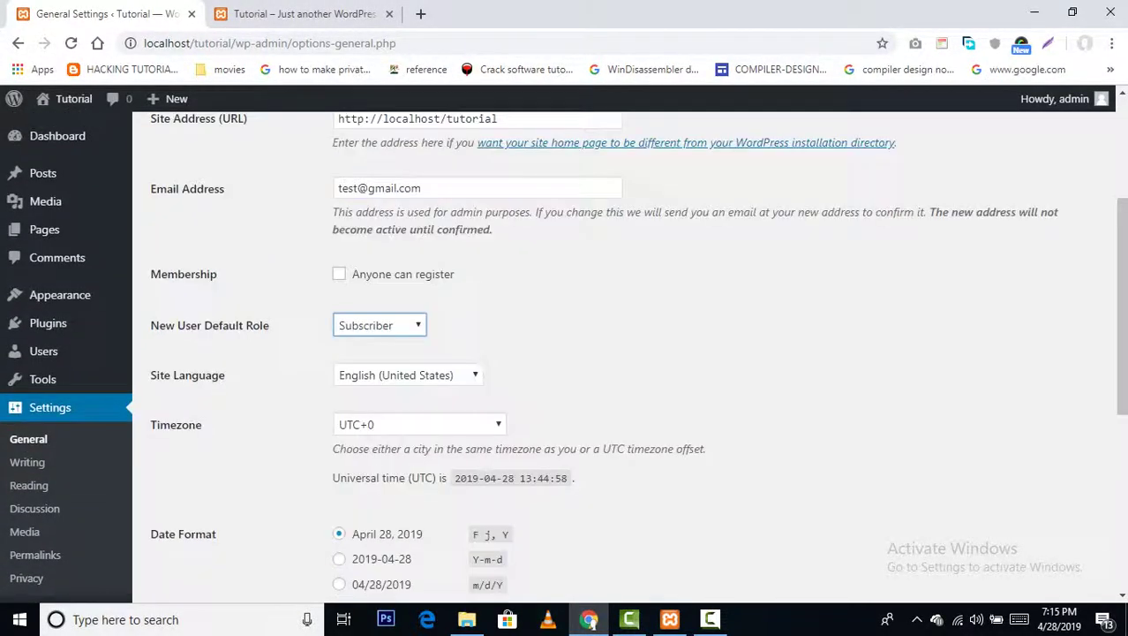
pyautogui.click(380, 324)
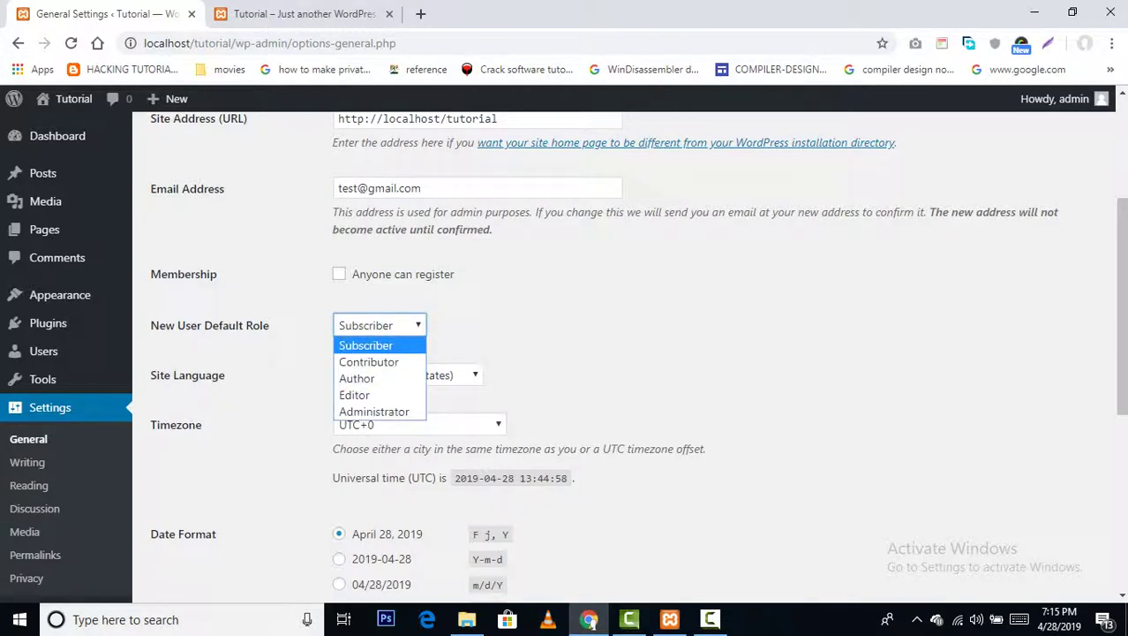
pyautogui.press('Escape')
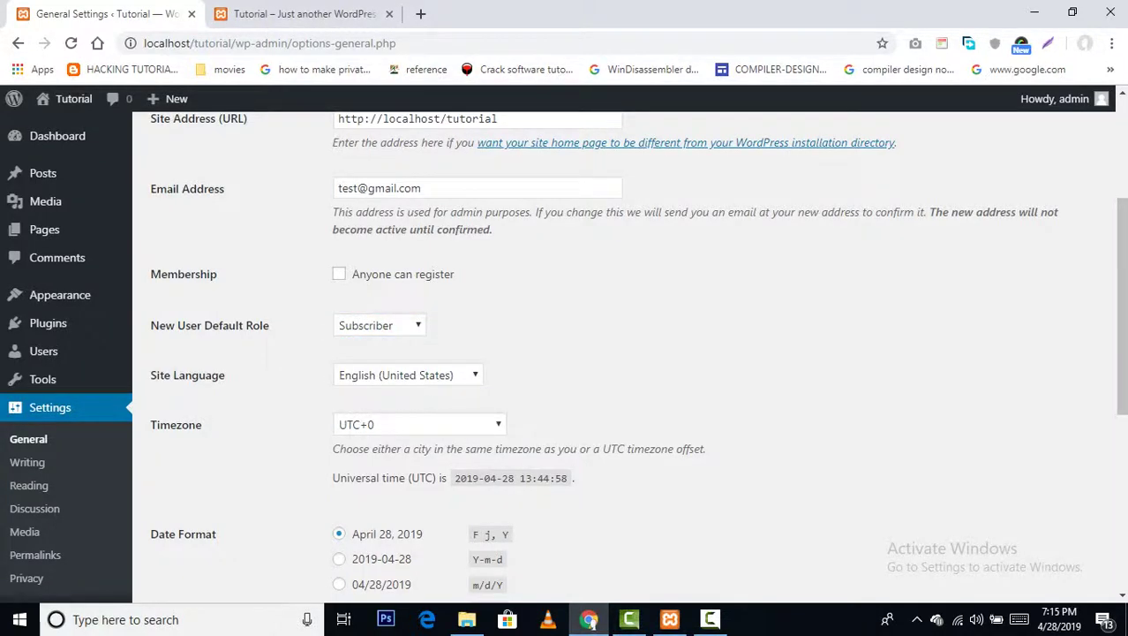
pyautogui.scroll(-3, 618, 354)
pyautogui.scroll(1, 618, 353)
pyautogui.scroll(1, 618, 353)
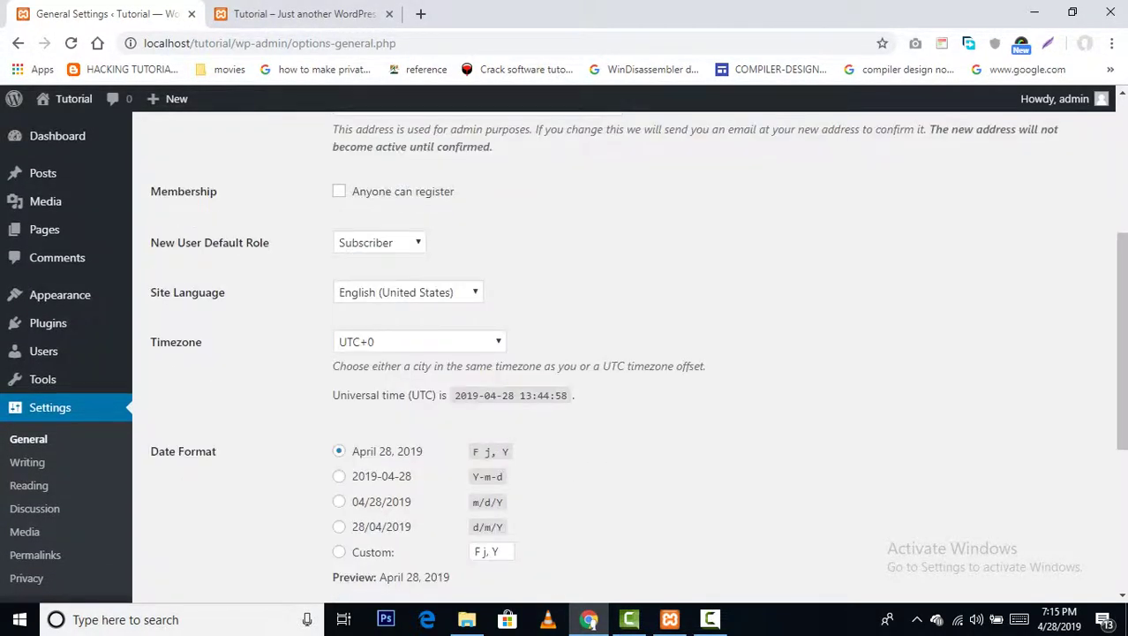
# - Look through the available Site Language choices in General Settings
pyautogui.click(407, 291)
pyautogui.scroll(-12, 402, 442)
pyautogui.press('Escape')
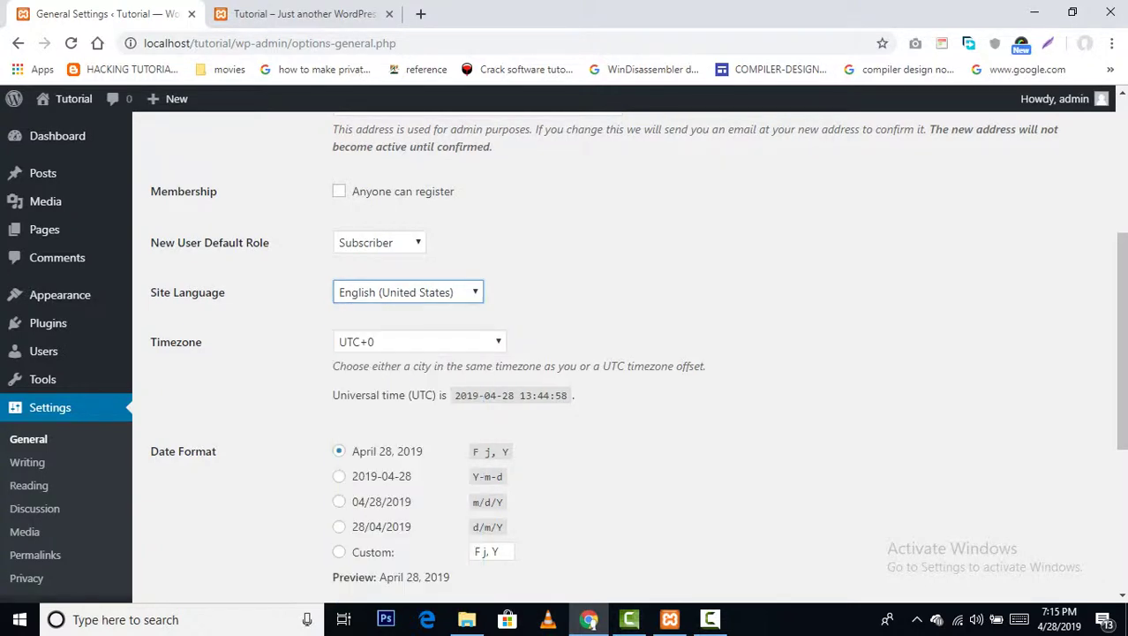
pyautogui.scroll(-3, 563, 353)
pyautogui.scroll(3, 563, 353)
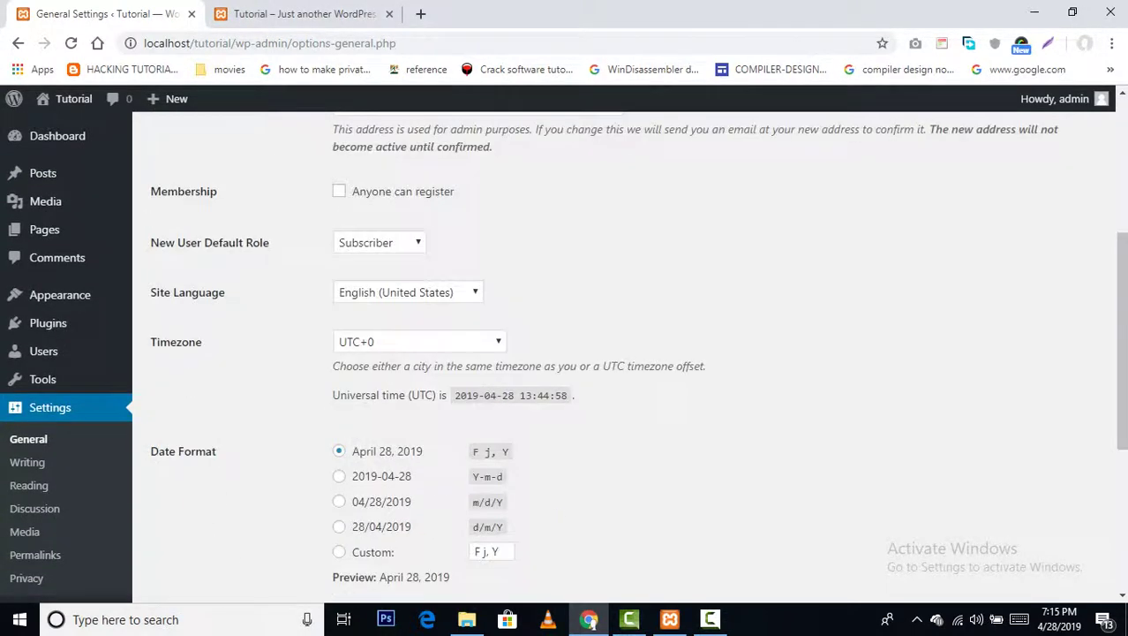
# - Browse the Timezone choices in General Settings, including the manual UTC offsets up to UTC+14
pyautogui.click(419, 342)
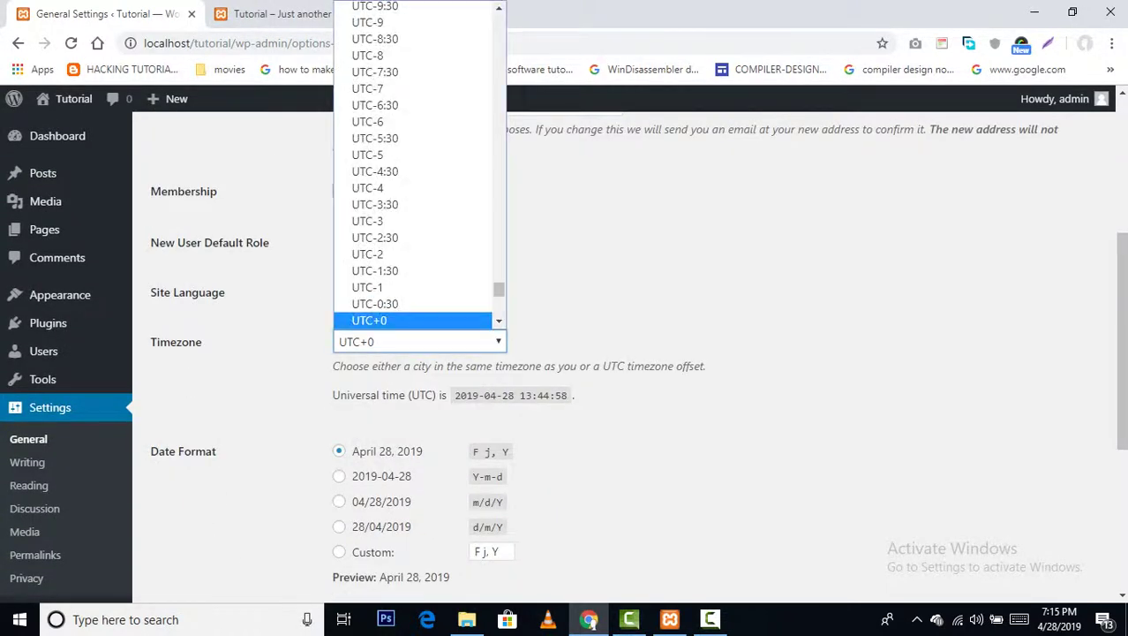
pyautogui.press('Escape')
pyautogui.click(420, 341)
pyautogui.scroll(-5, 415, 287)
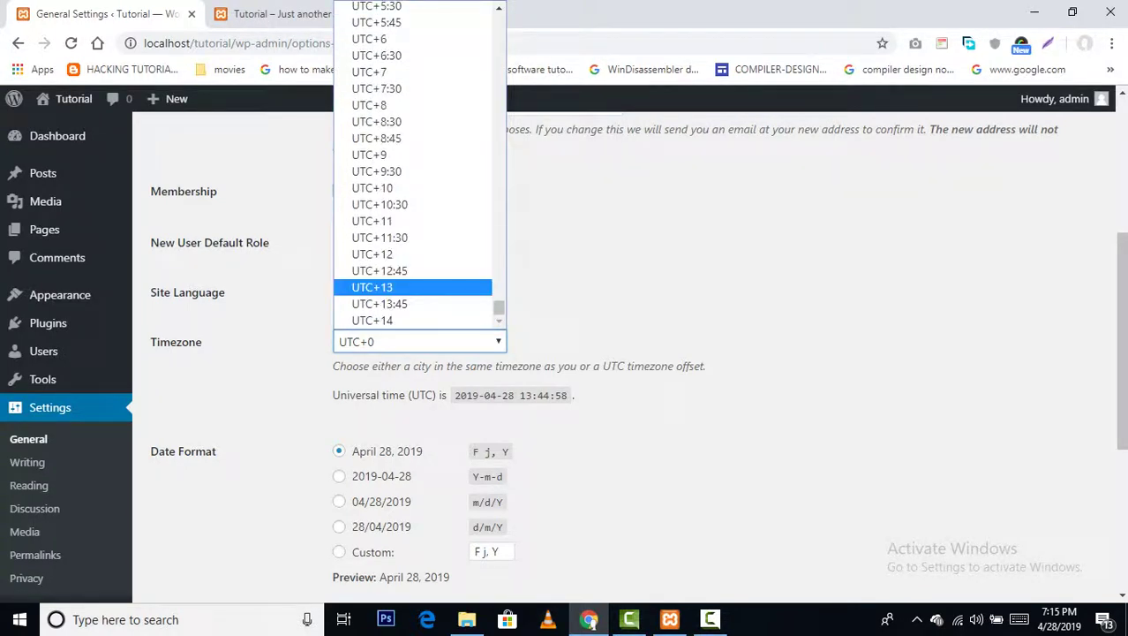
pyautogui.scroll(15, 415, 287)
pyautogui.press('Escape')
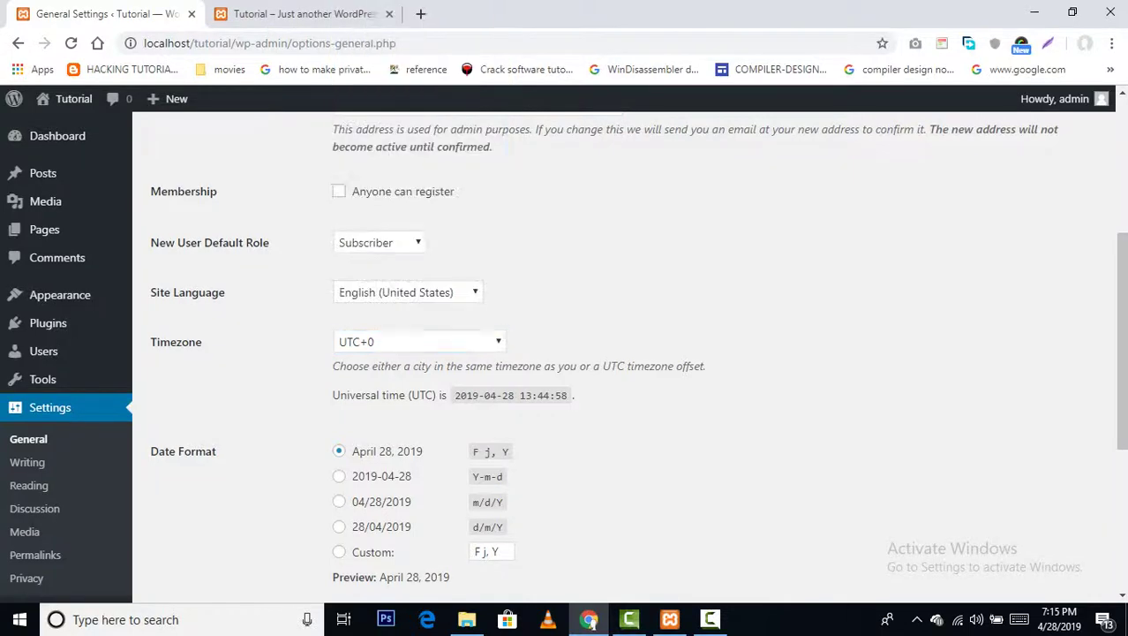
# - Review the Date Format, Time Format and Week Starts On options at the end of General Settings
pyautogui.scroll(-4, 618, 353)
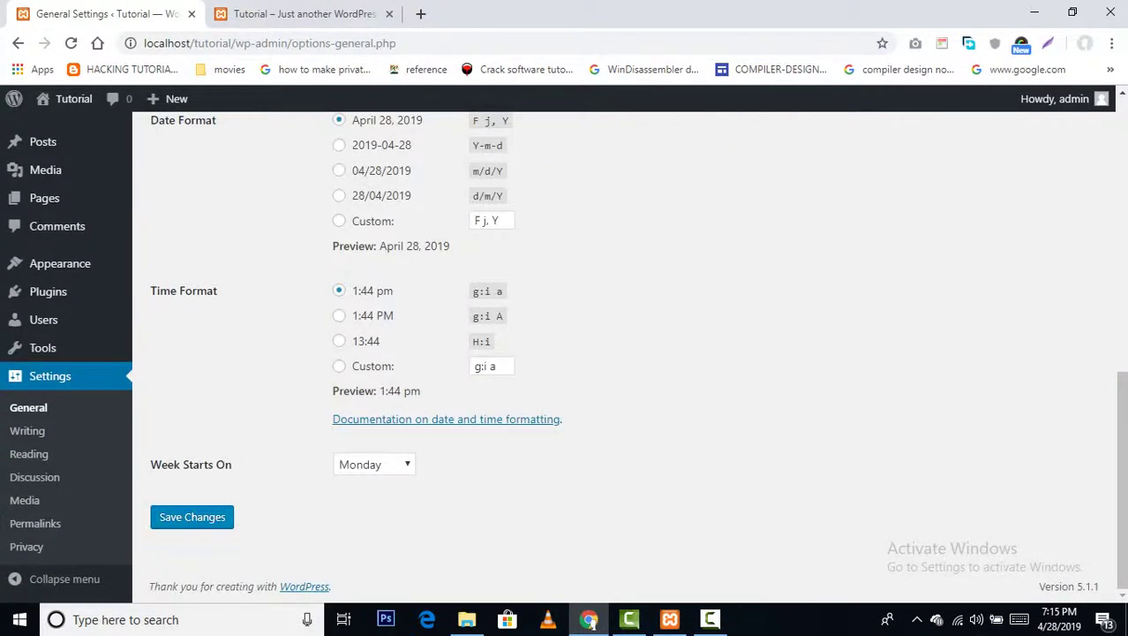
pyautogui.scroll(2, 618, 354)
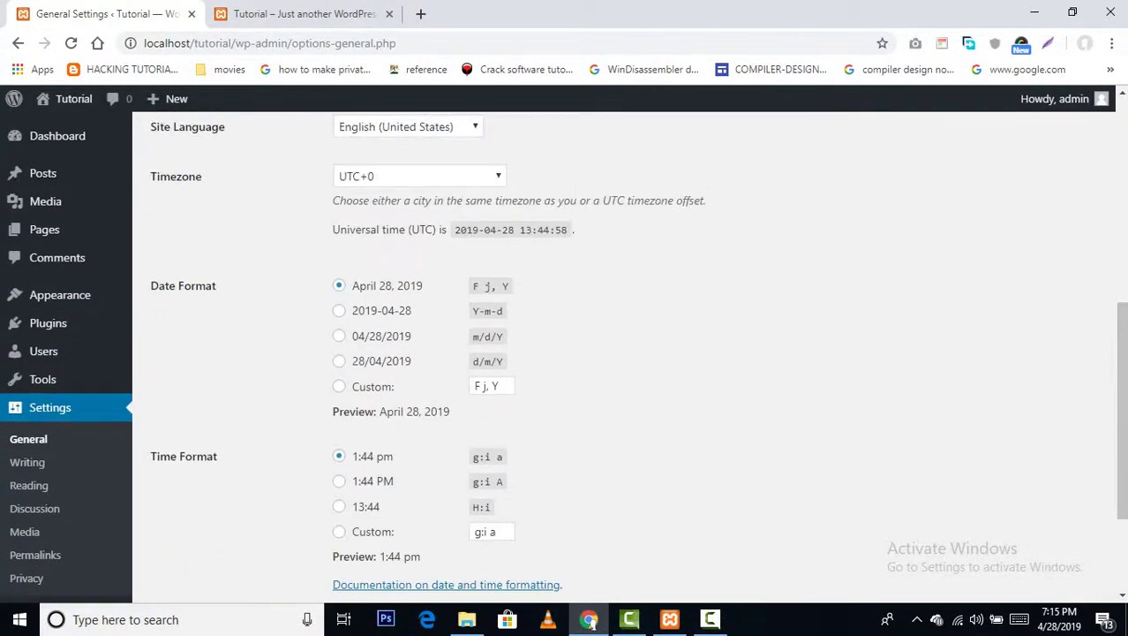
pyautogui.scroll(-2, 26, 431)
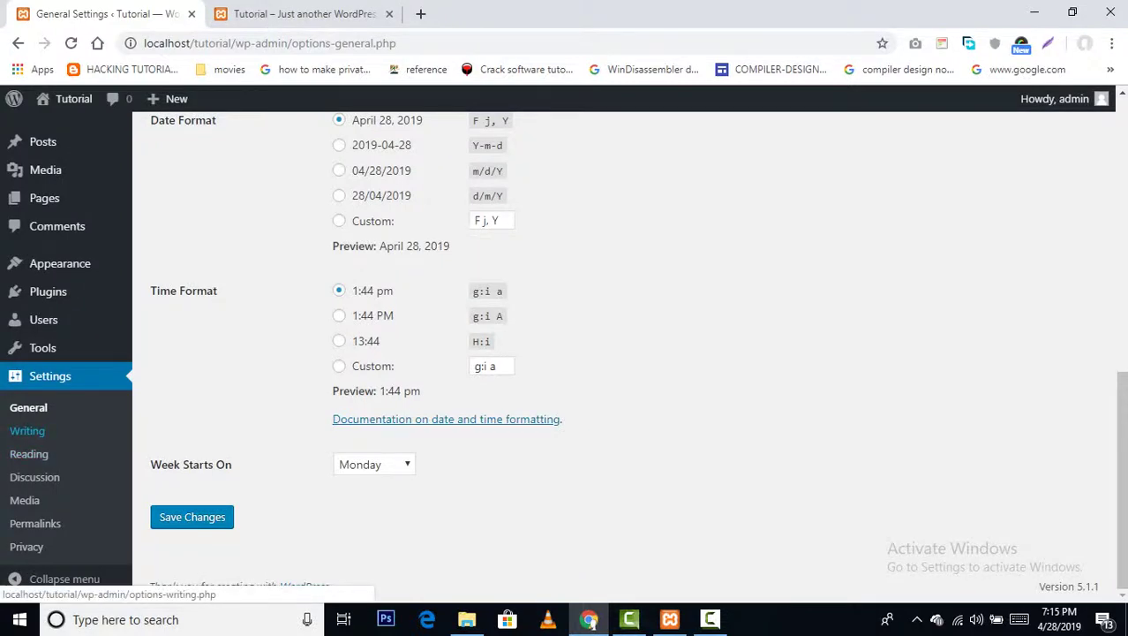
# - Open the Writing settings and review the Default Post Format choices, the Post via email fields and Update Services
pyautogui.moveTo(711, 619)
pyautogui.click(27, 431)
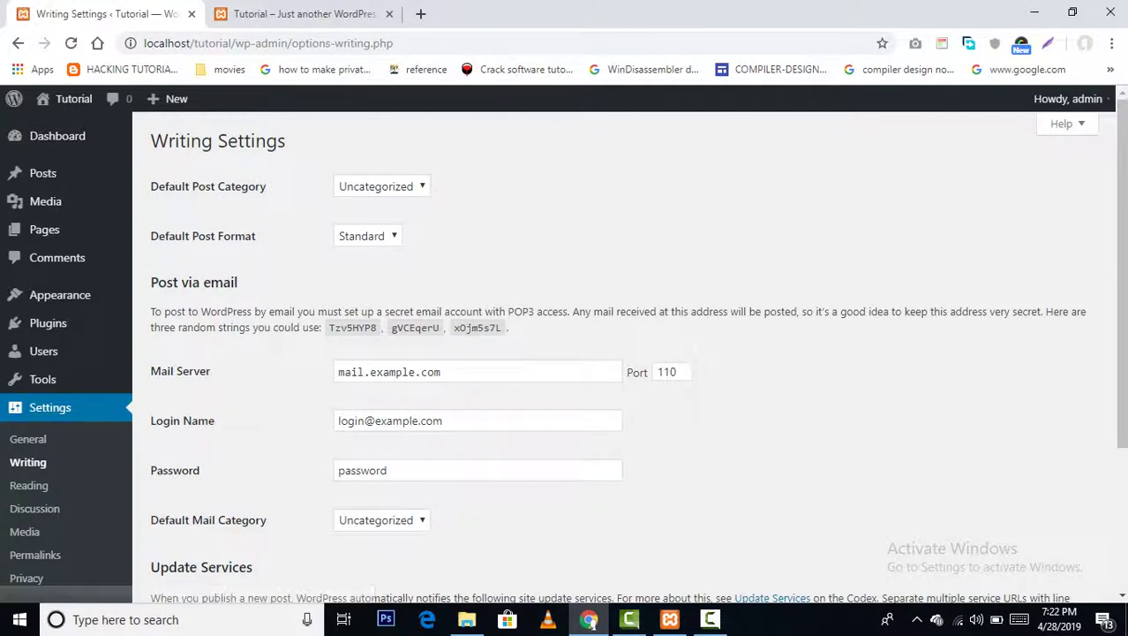
pyautogui.click(368, 236)
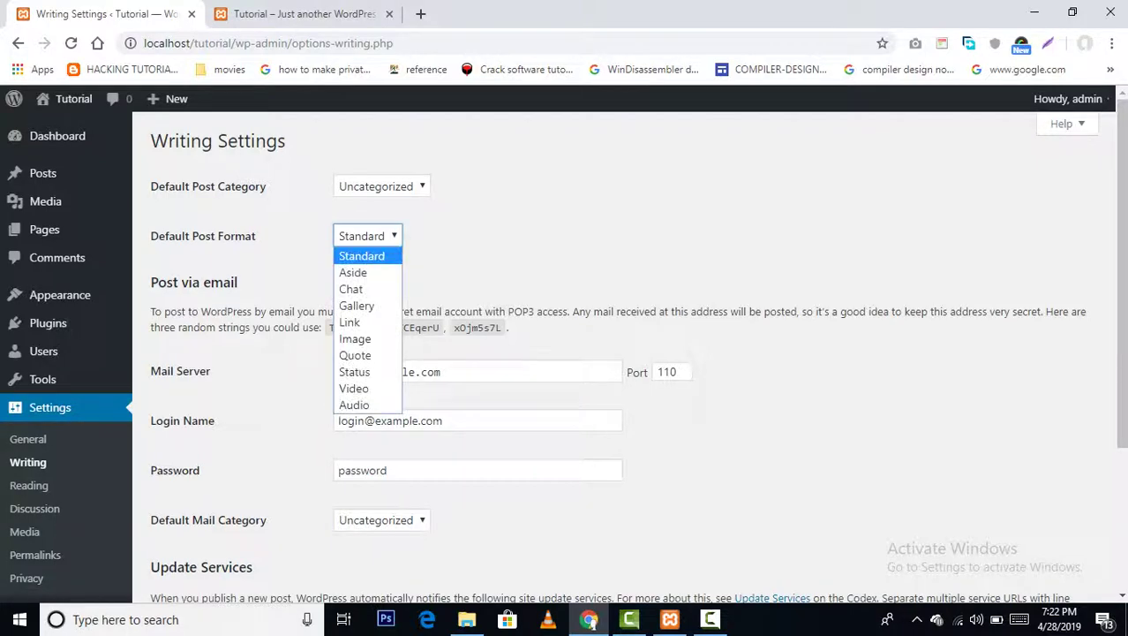
pyautogui.scroll(-4, 565, 353)
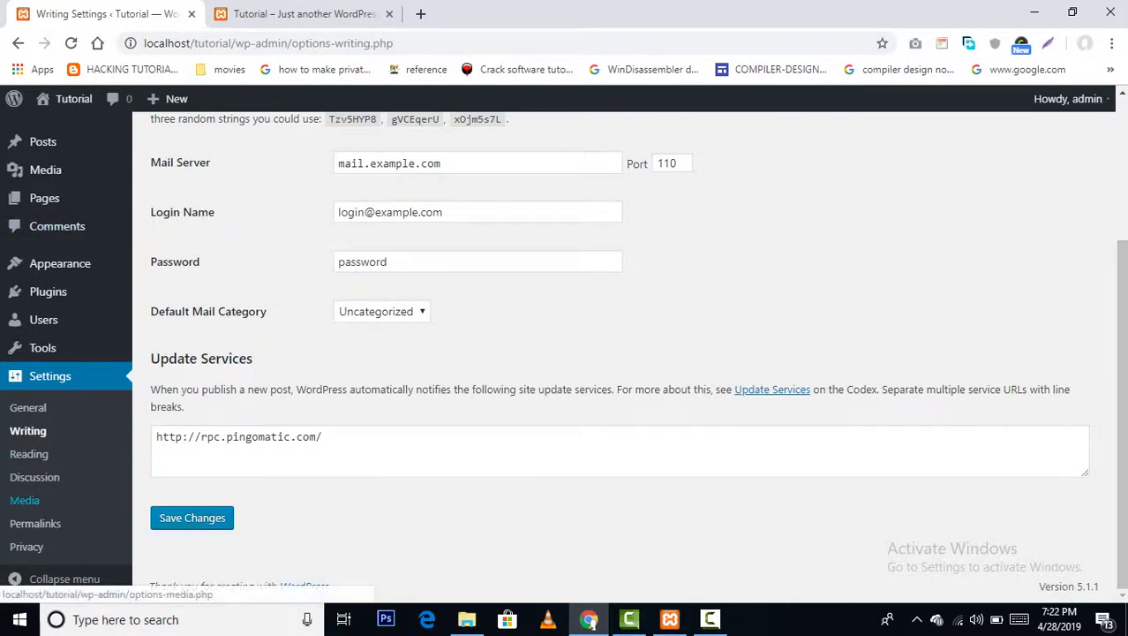
# - In the Reading settings, set the homepage display to a static page with Sample Page as Homepage, and view the Posts page choices
pyautogui.click(28, 454)
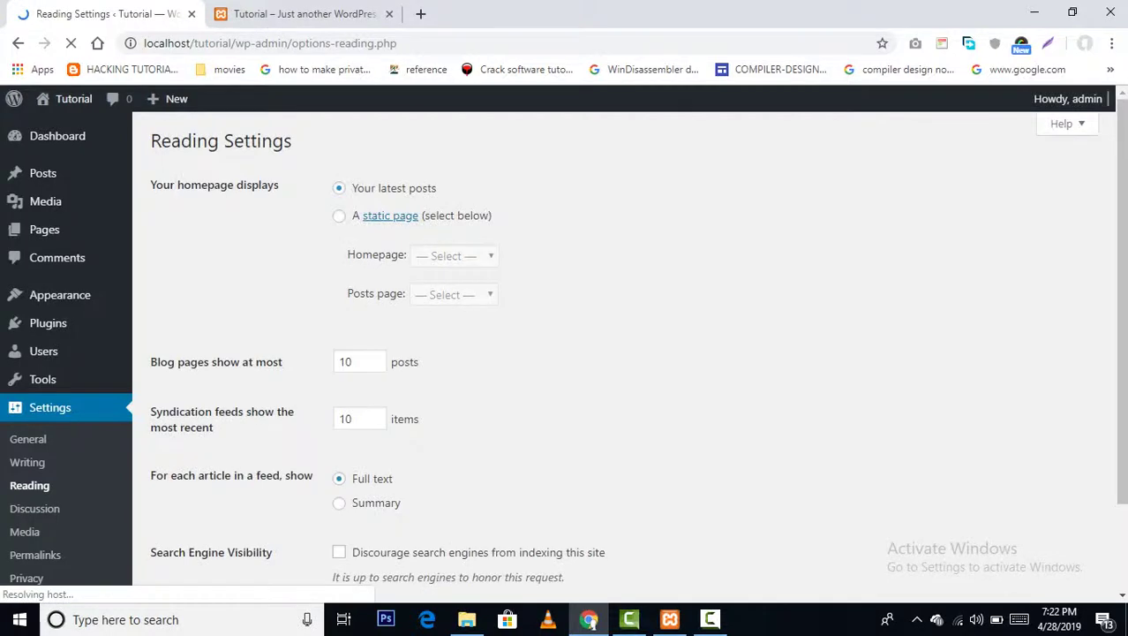
pyautogui.tripleClick(176, 184)
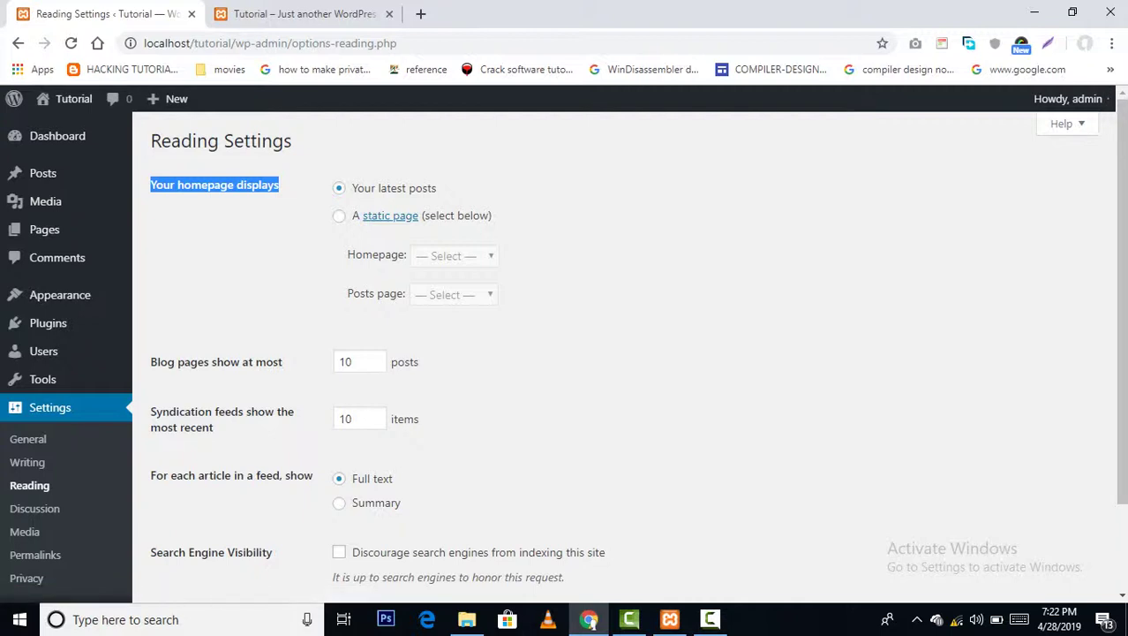
pyautogui.click(339, 216)
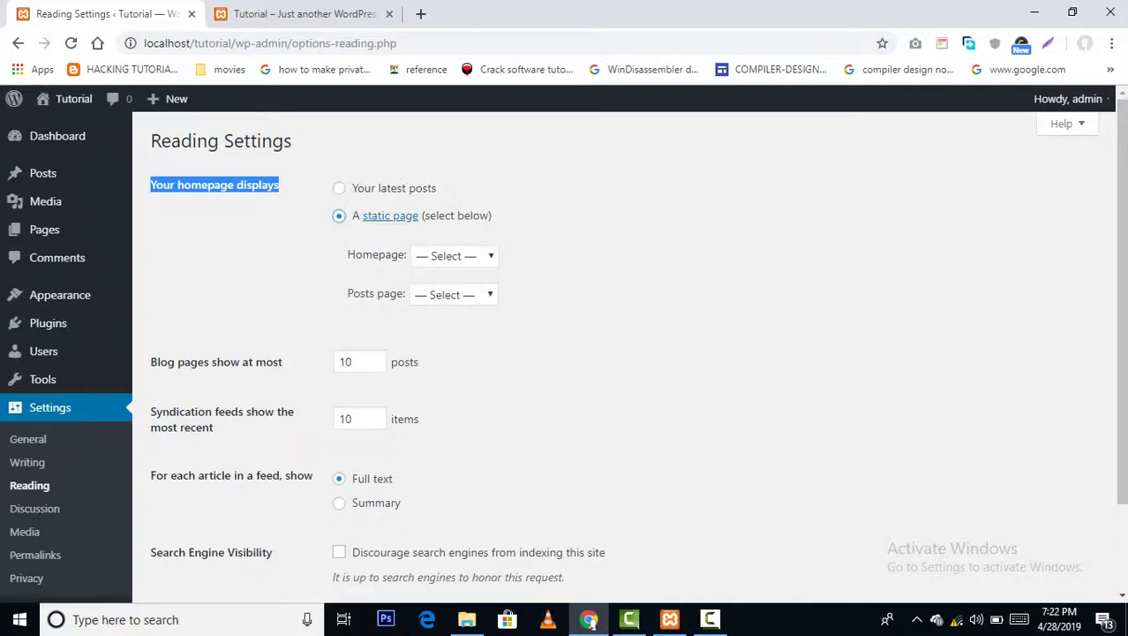
pyautogui.click(454, 256)
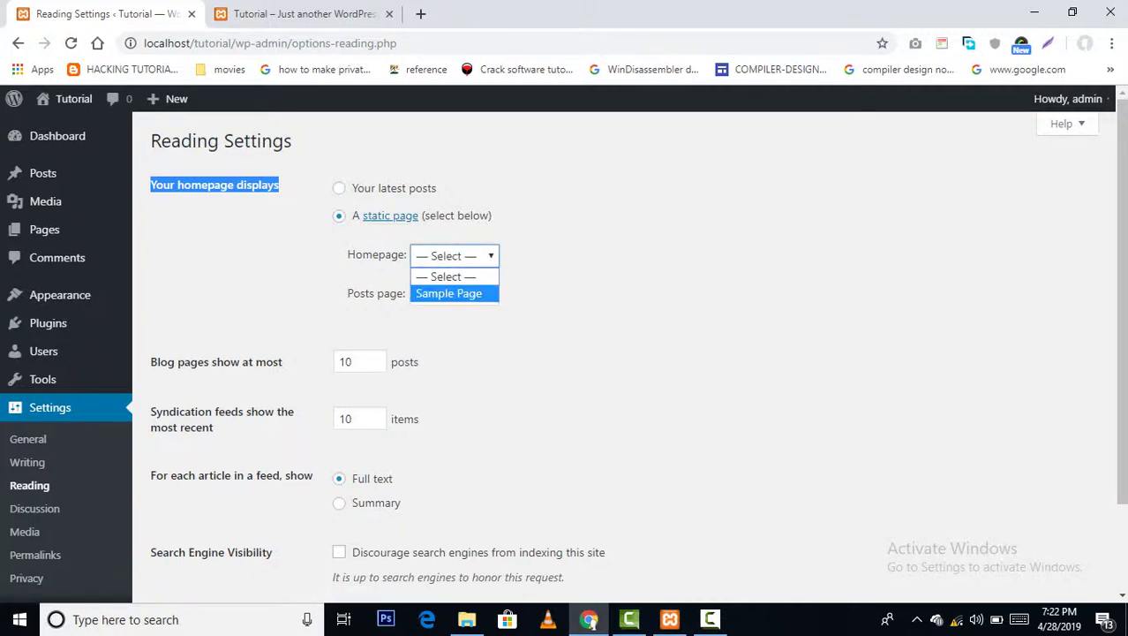
pyautogui.click(448, 293)
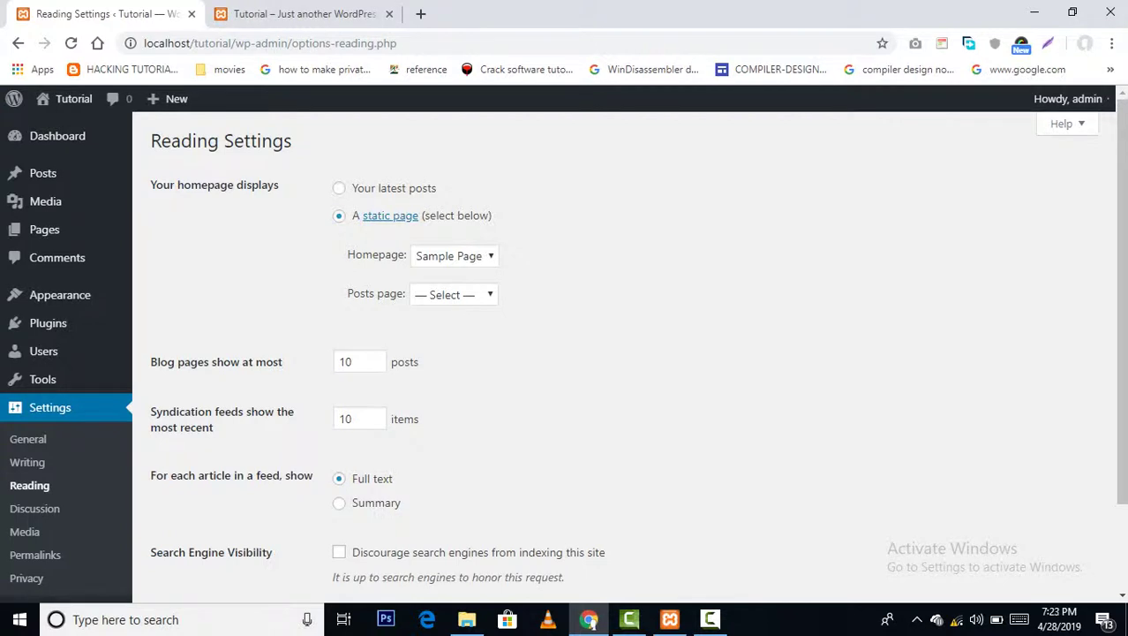
pyautogui.click(454, 294)
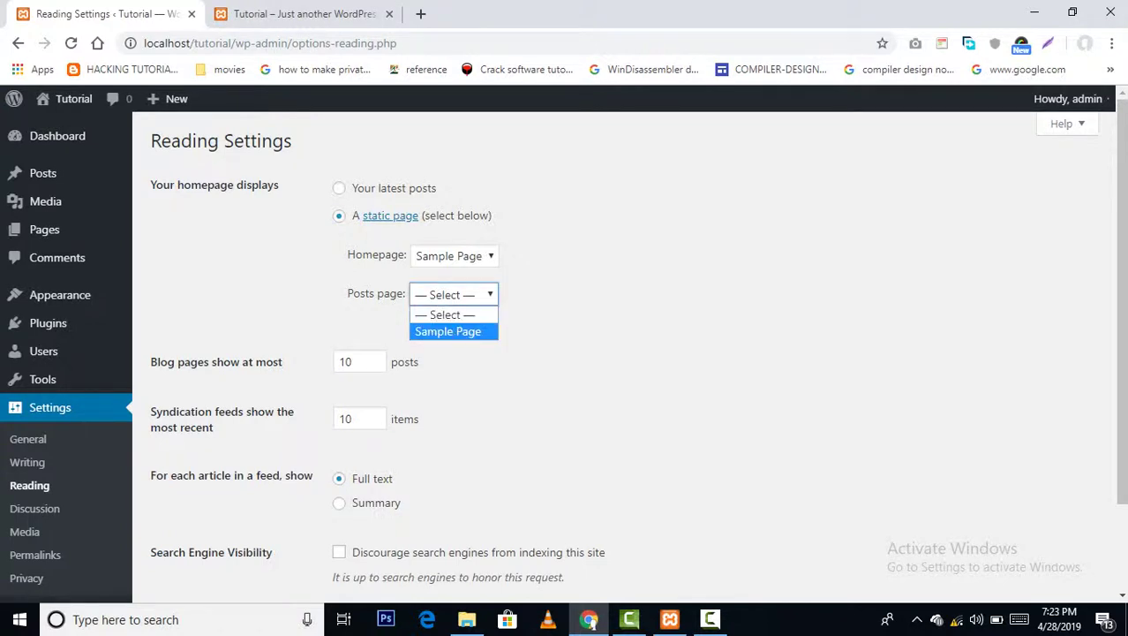
pyautogui.press('Escape')
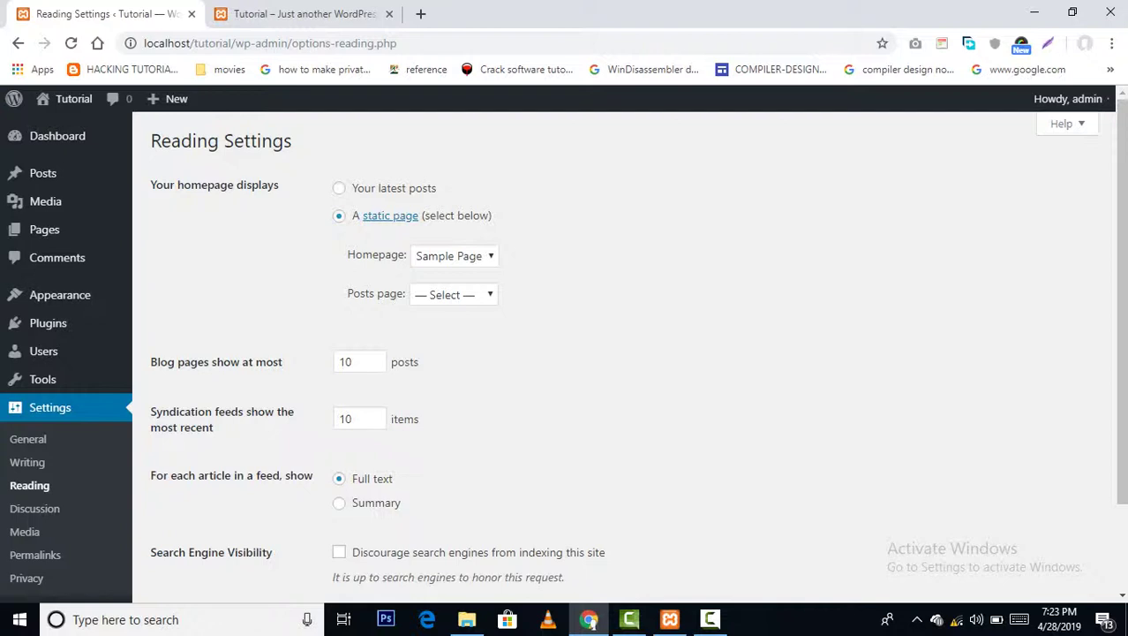
# - Point out the blog pages post limit, and toggle the option discouraging search engines from indexing the site on and back off
pyautogui.scroll(-1, 564, 353)
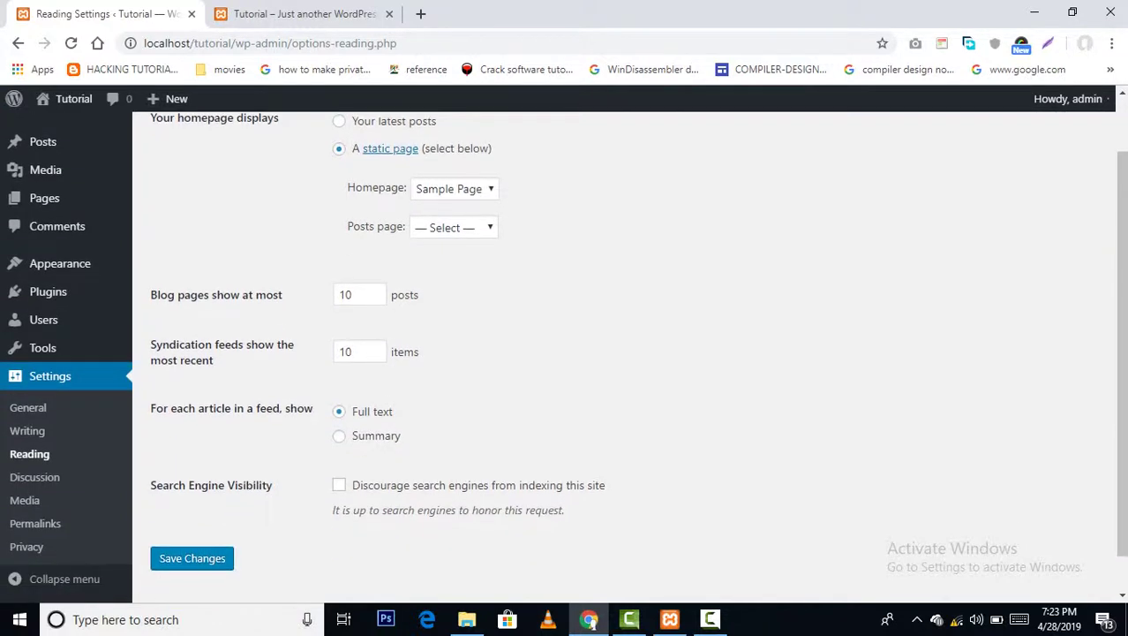
pyautogui.scroll(-1, 563, 353)
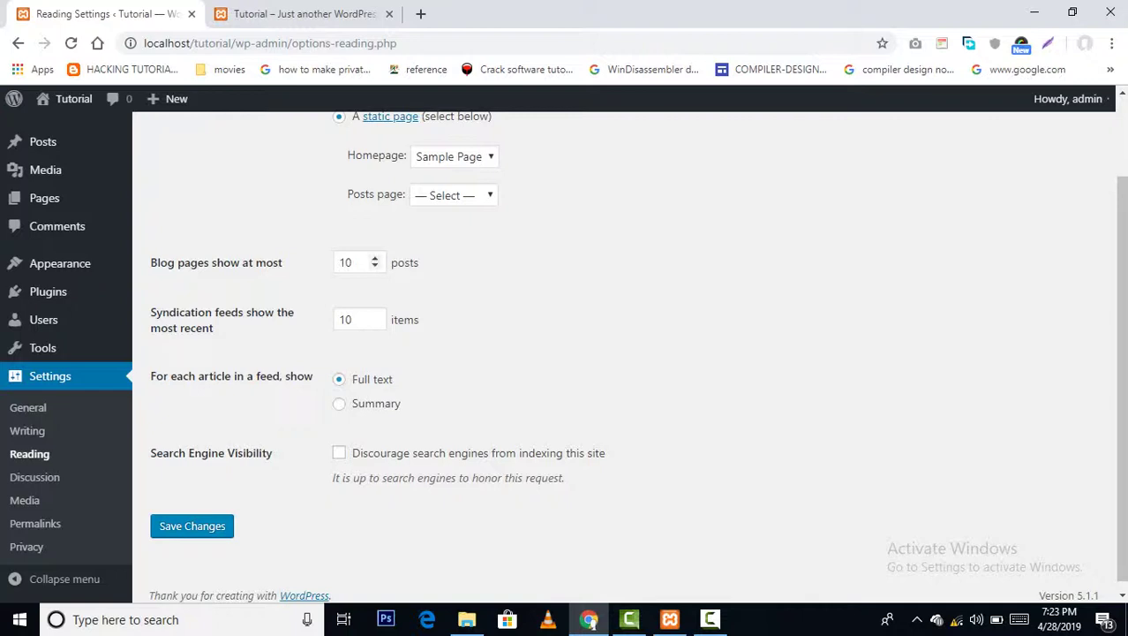
pyautogui.click(352, 263)
pyautogui.moveTo(352, 262); pyautogui.dragTo(338, 263)
pyautogui.click(339, 452)
pyautogui.click(339, 452)
# - Open the Discussion settings and review them from Default article settings through comment moderation to the avatar options
pyautogui.click(35, 477)
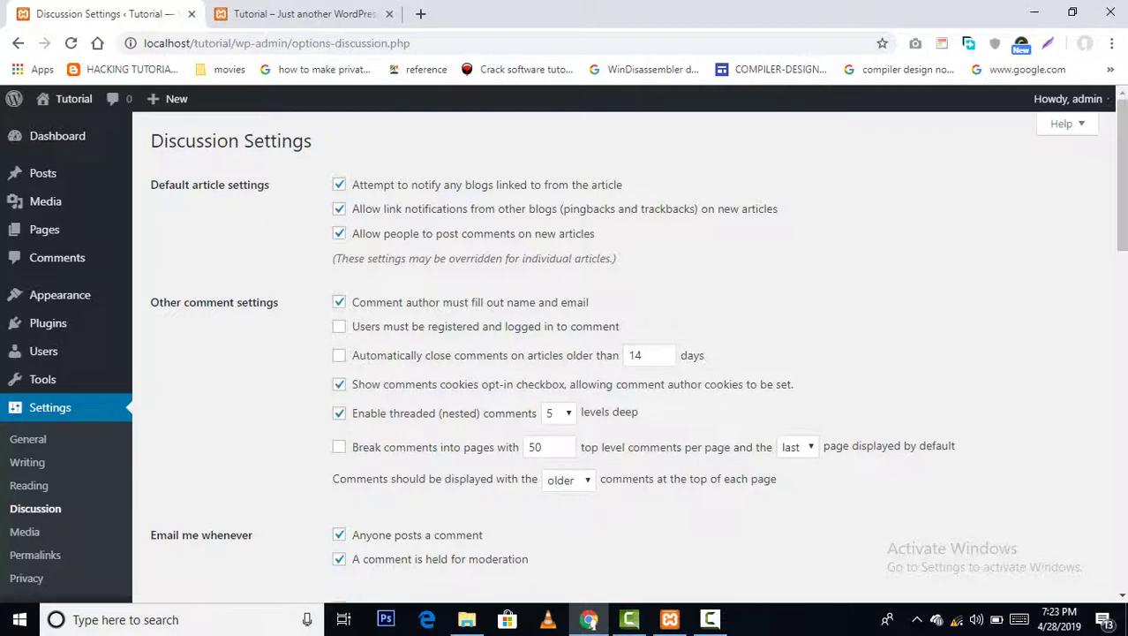
pyautogui.scroll(-10, 618, 353)
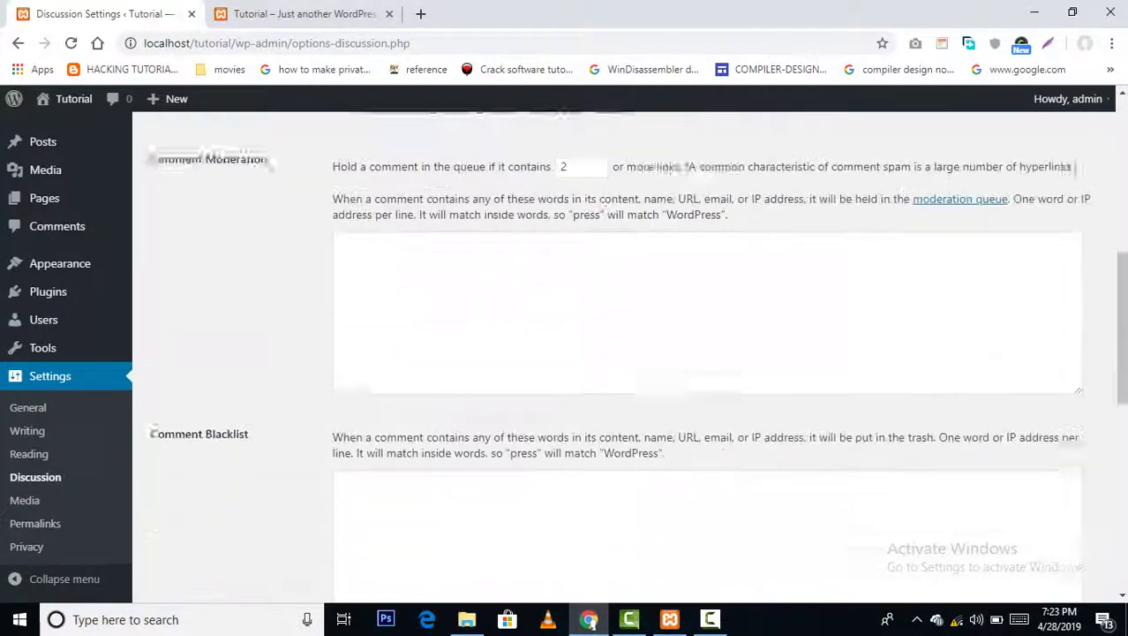
pyautogui.scroll(10, 618, 353)
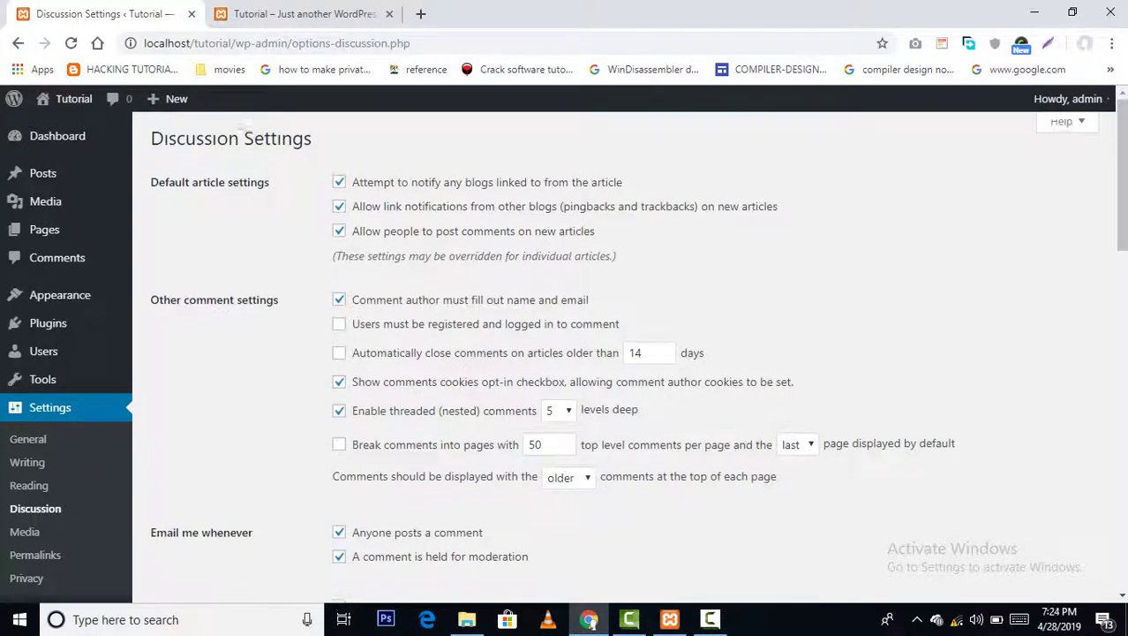
pyautogui.scroll(-4, 618, 353)
pyautogui.scroll(-6, 618, 353)
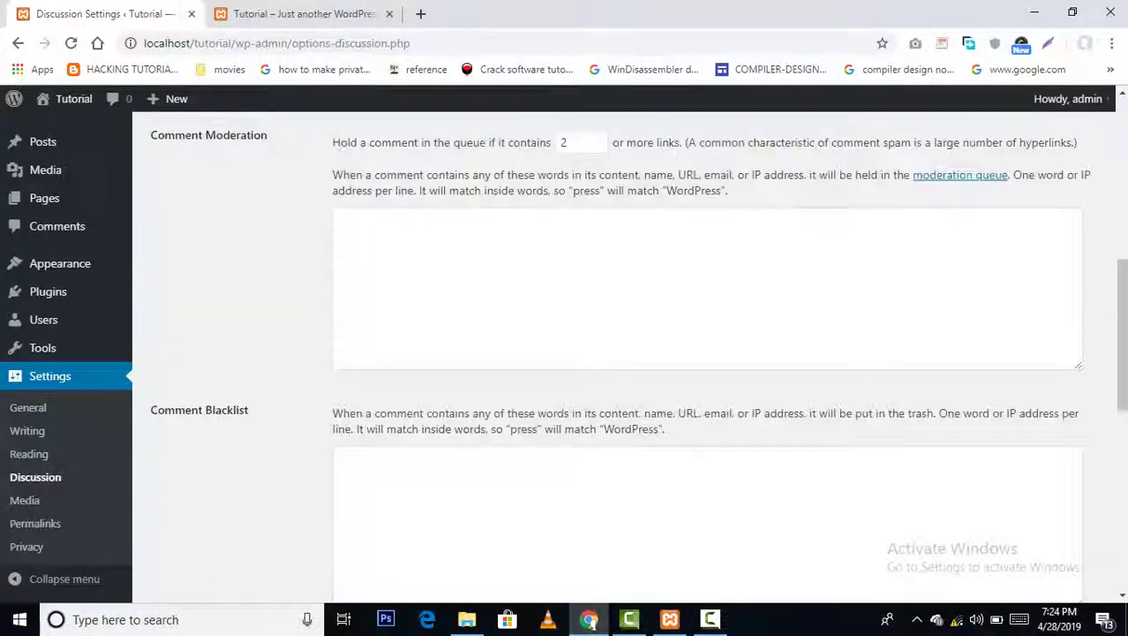
pyautogui.scroll(-2, 618, 353)
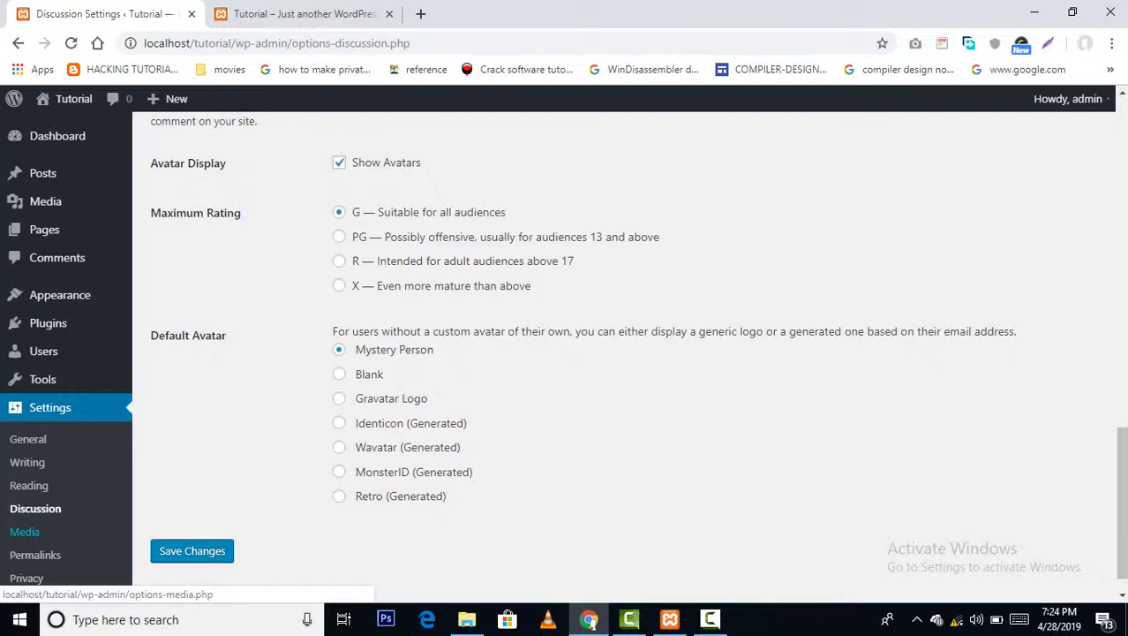
# - Open the Media settings and point out the Thumbnail, Medium and Large image sizes and the Uploading Files option
pyautogui.click(24, 532)
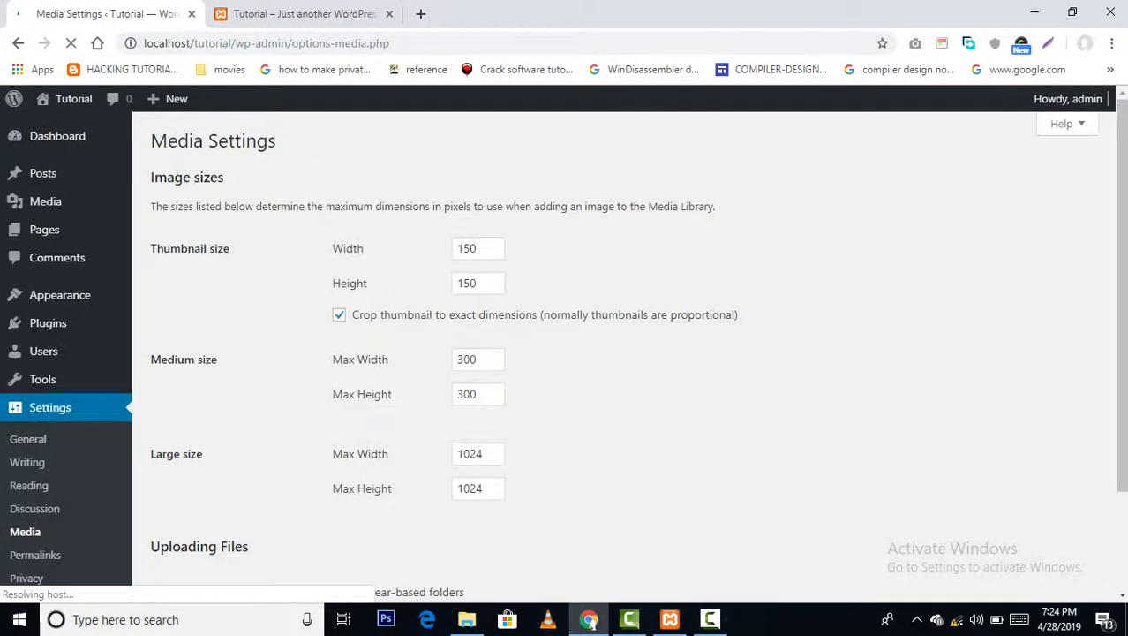
pyautogui.scroll(-1, 618, 353)
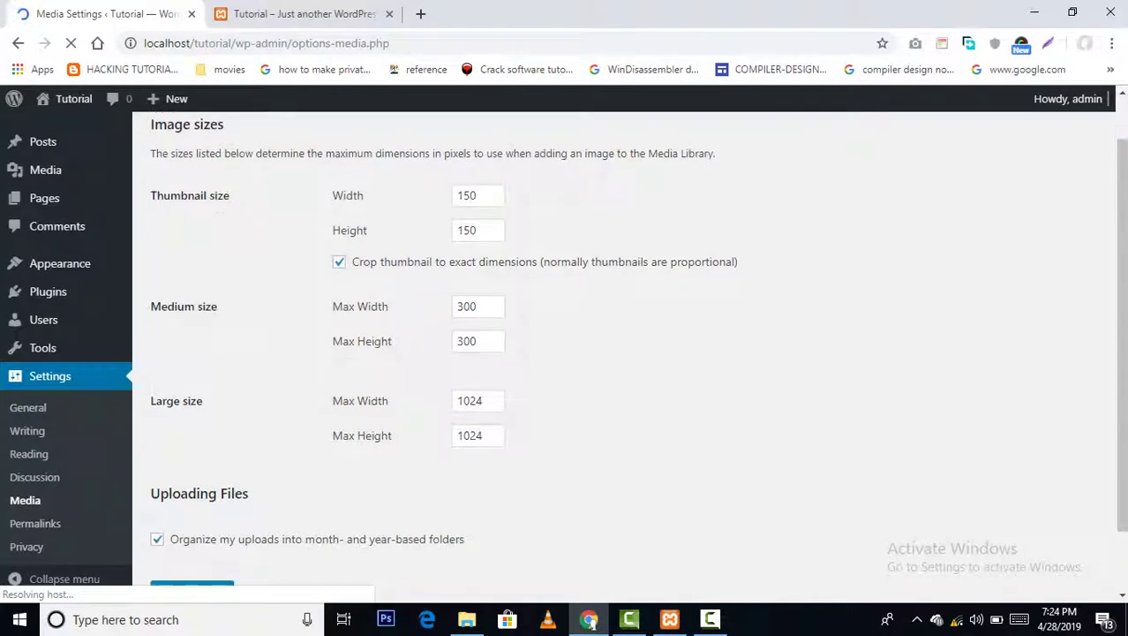
pyautogui.scroll(1, 618, 353)
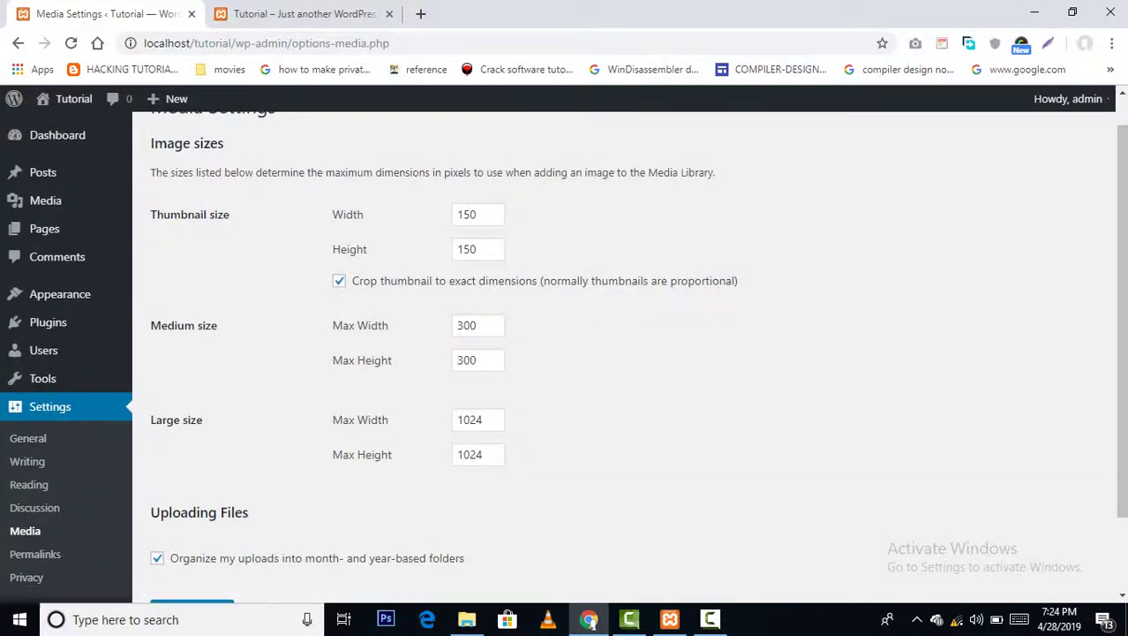
pyautogui.doubleClick(180, 214)
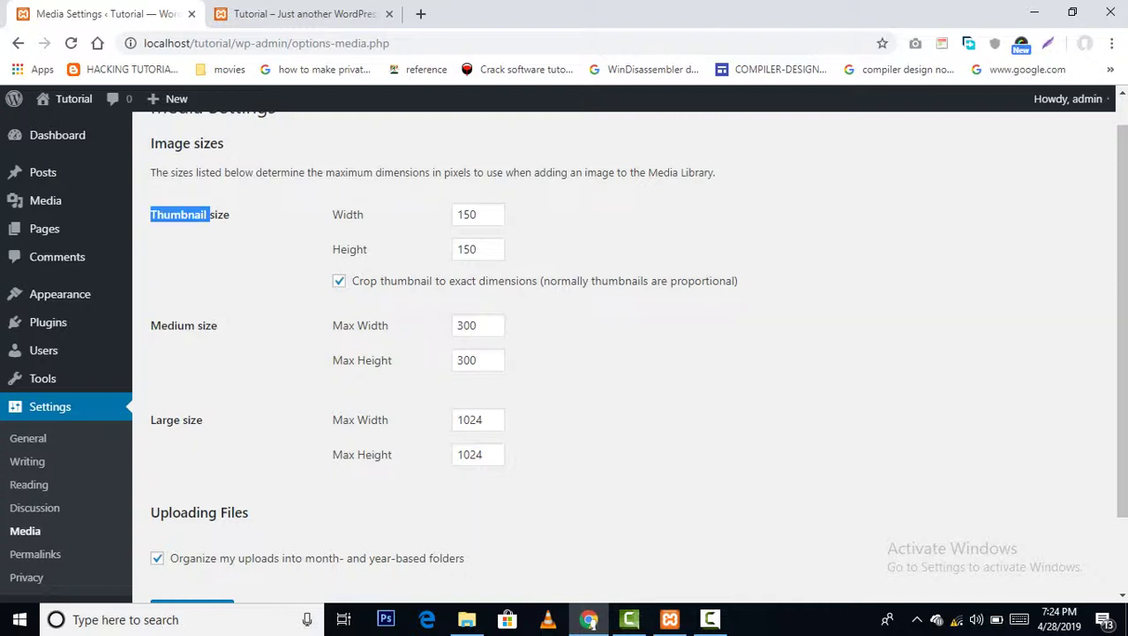
pyautogui.doubleClick(172, 325)
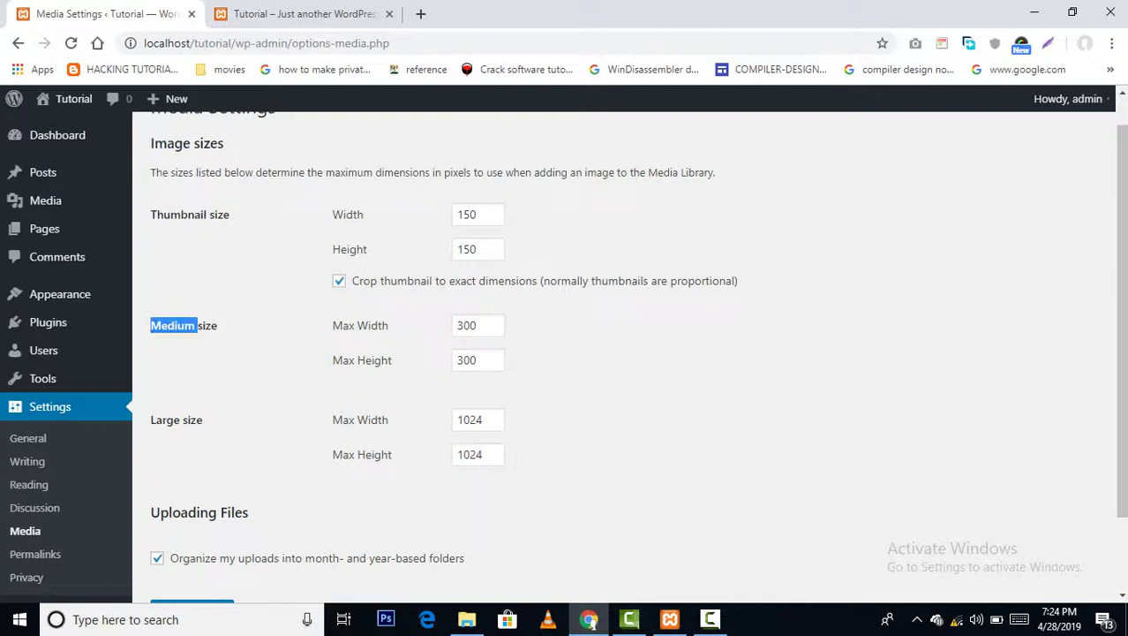
pyautogui.click(180, 420)
pyautogui.scroll(-1, 181, 419)
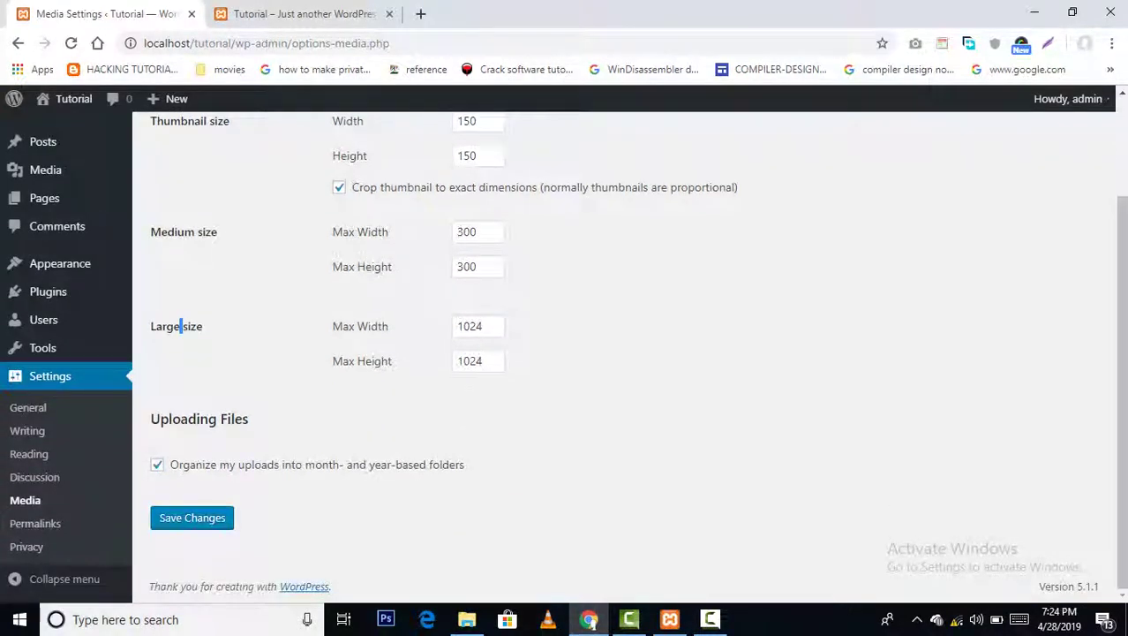
pyautogui.scroll(2, 563, 360)
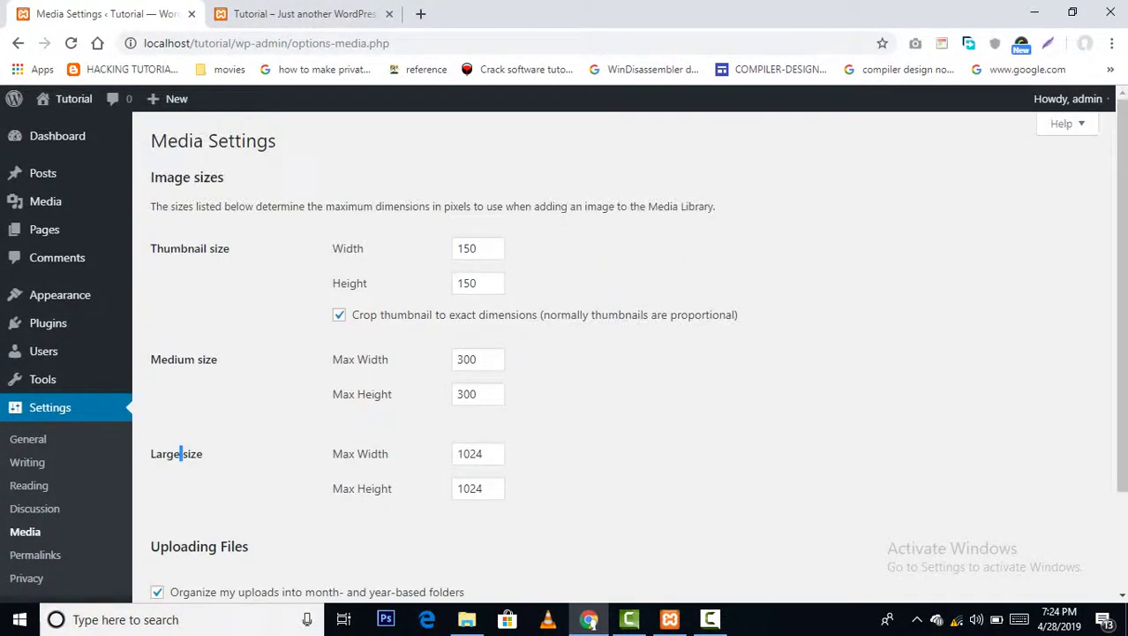
pyautogui.scroll(-2, 563, 359)
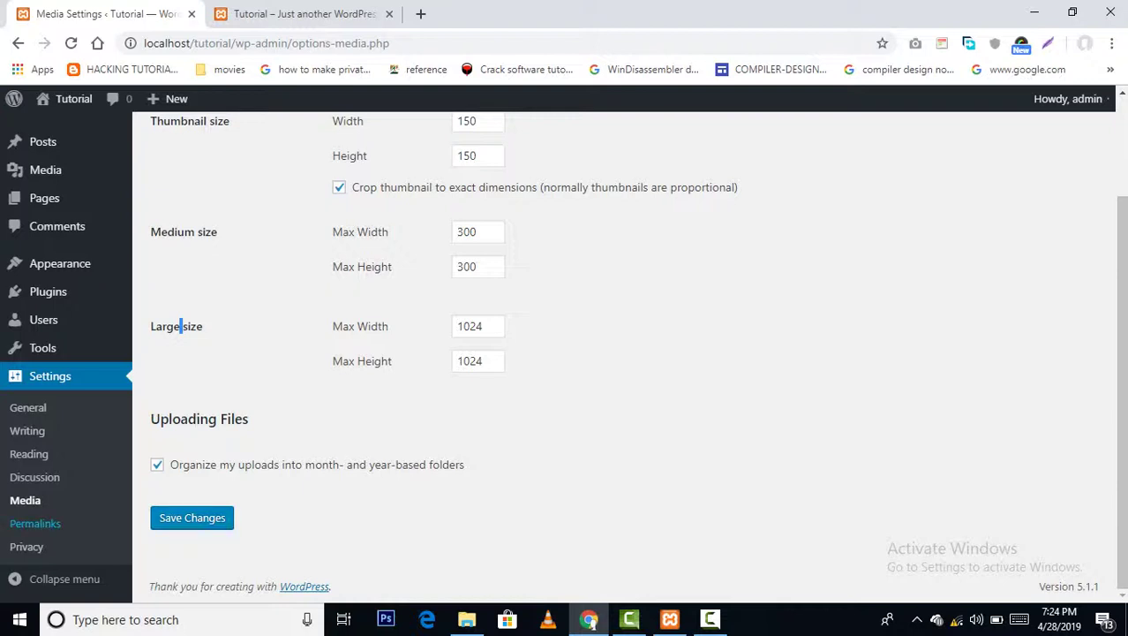
# - Open the Permalinks settings and review the common URL structures and the optional category and tag bases
pyautogui.click(36, 523)
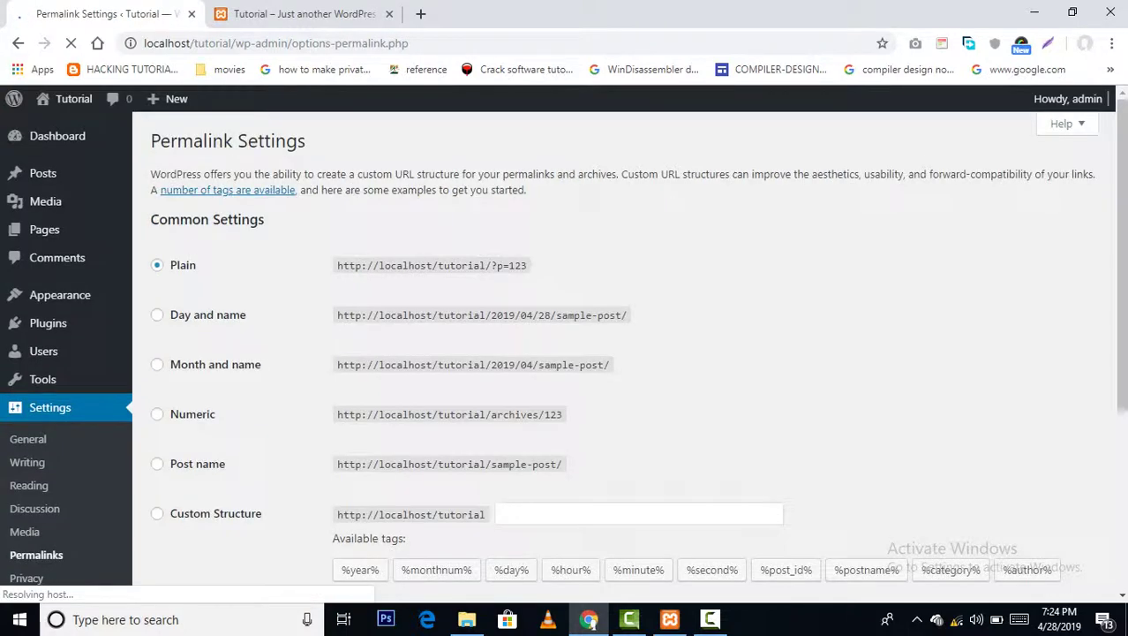
pyautogui.scroll(-1, 618, 353)
pyautogui.scroll(-3, 618, 353)
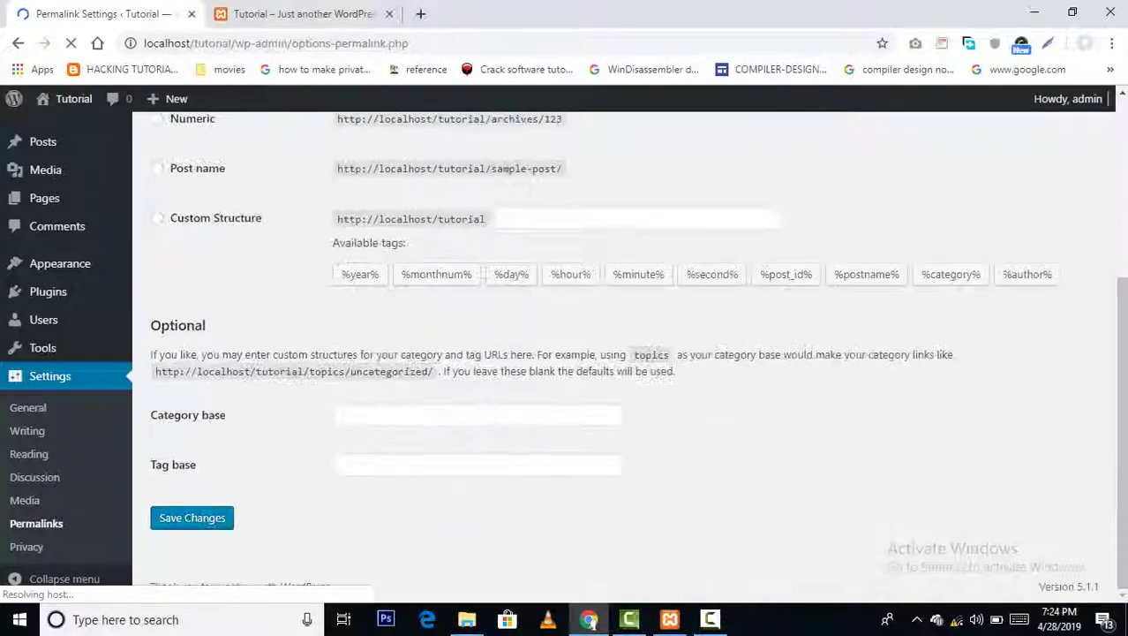
# - Check the site's front page in its open browser tab and return to the Permalink settings
pyautogui.scroll(2, 618, 353)
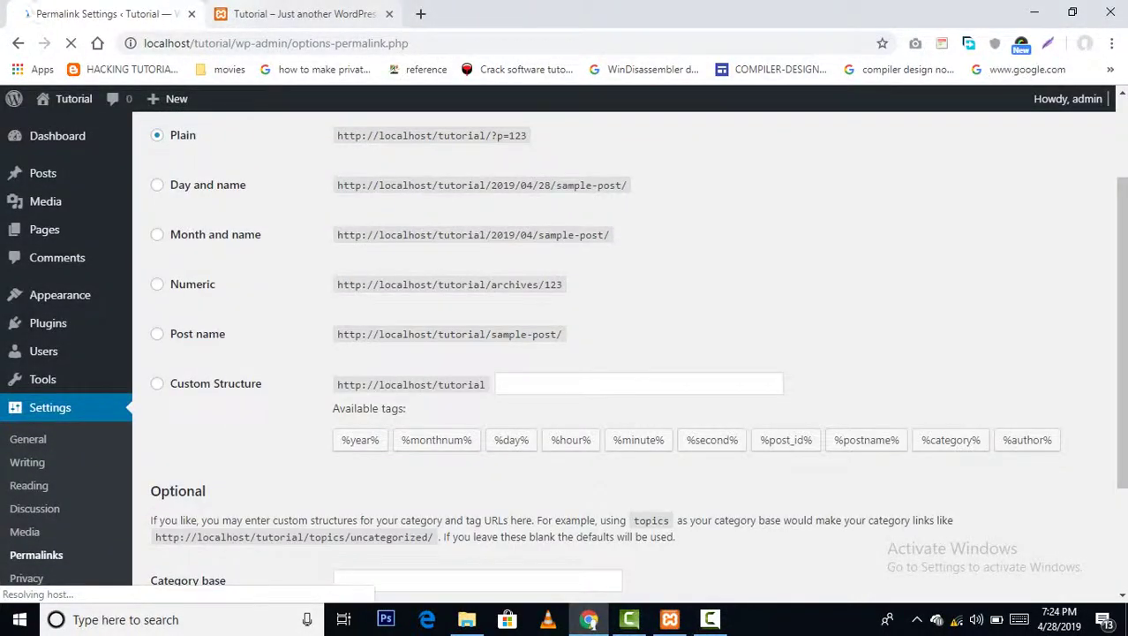
pyautogui.click(303, 13)
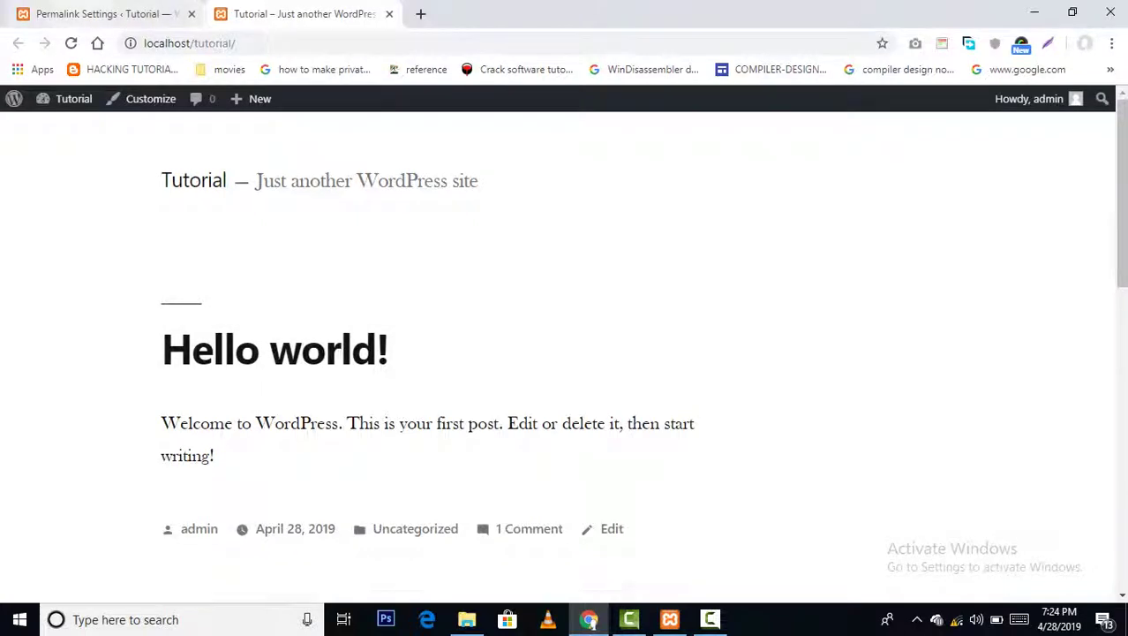
pyautogui.hotkey('ctrl', 'Tab')
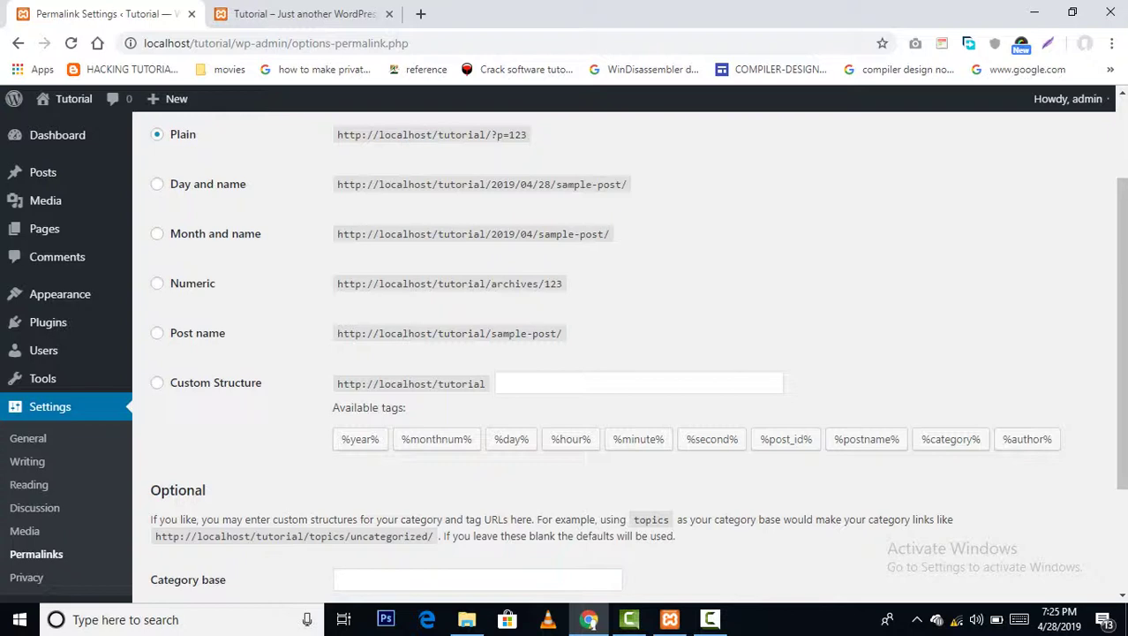
# - Point out the example URLs from Plain to Post name, choose Custom Structure without saving, and review the optional category and tag bases
pyautogui.tripleClick(501, 183)
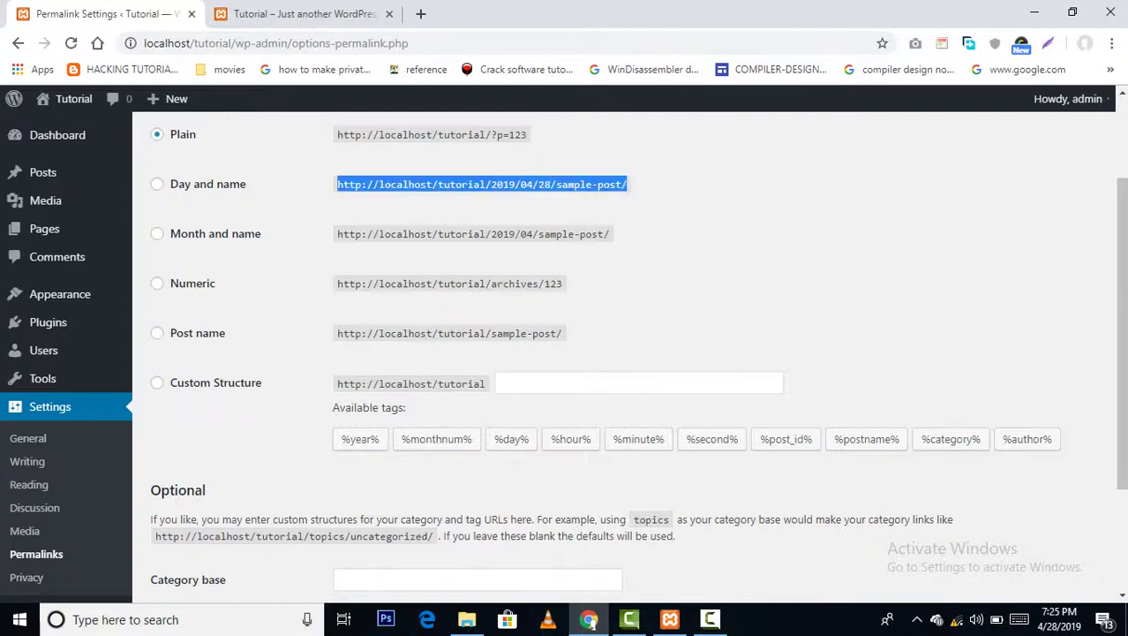
pyautogui.tripleClick(404, 134)
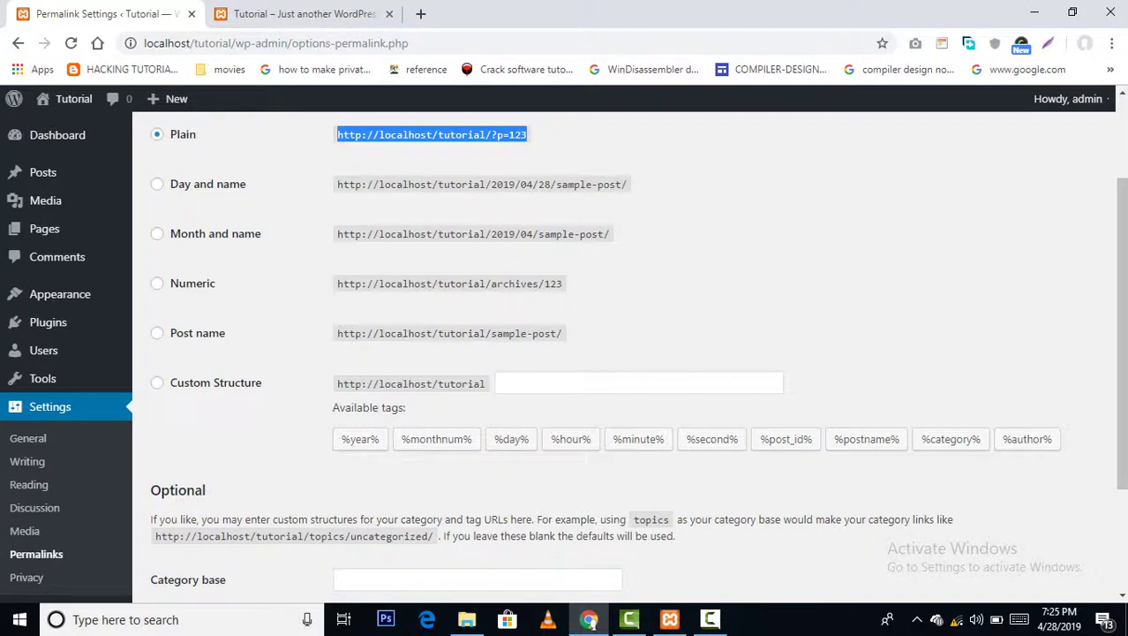
pyautogui.tripleClick(350, 233)
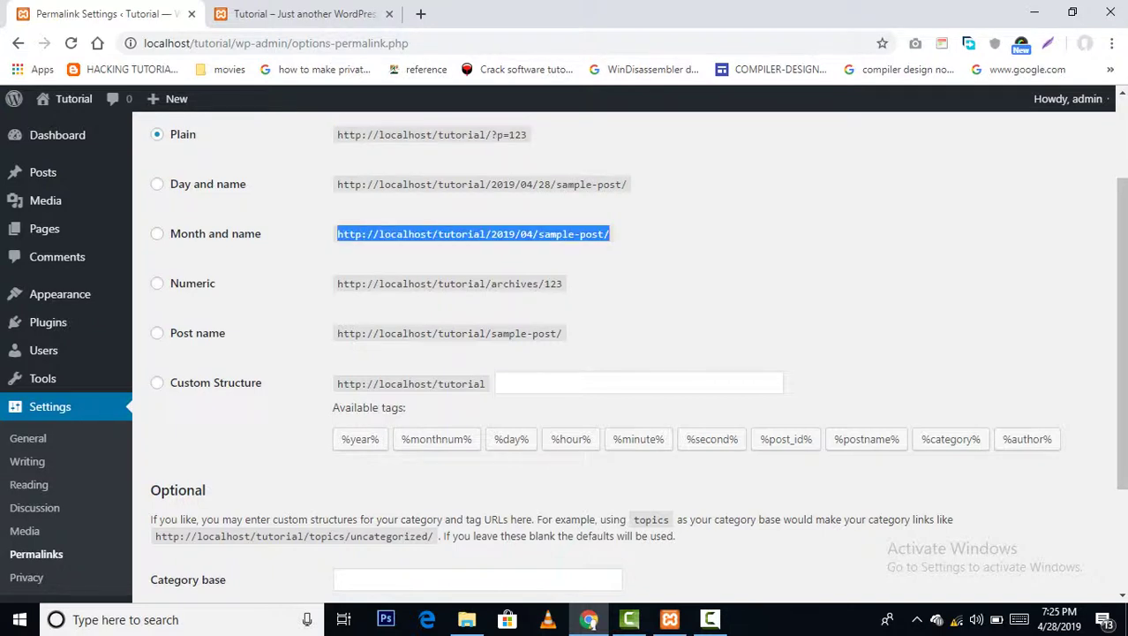
pyautogui.doubleClick(375, 283)
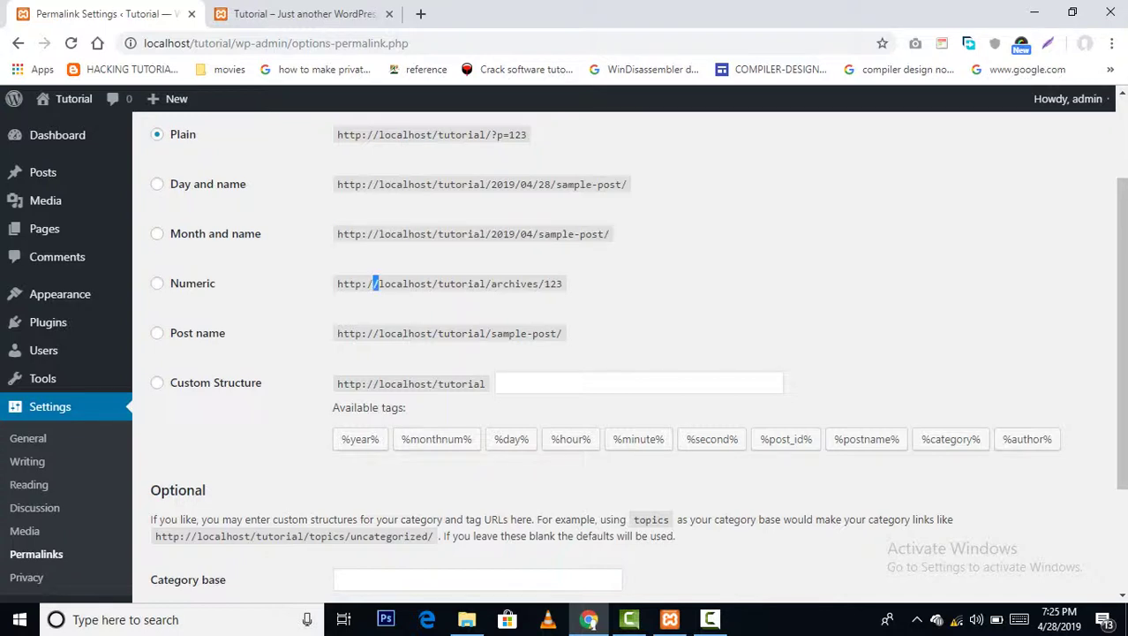
pyautogui.doubleClick(509, 333)
pyautogui.click(508, 333)
pyautogui.click(558, 382)
pyautogui.scroll(-2, 624, 356)
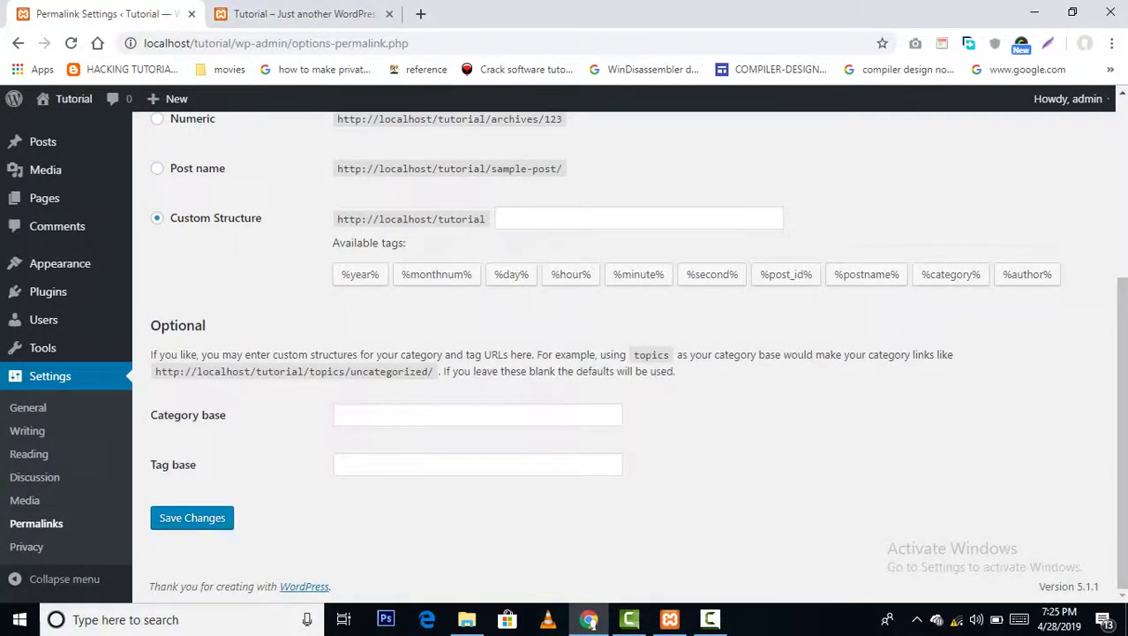
# - Open the Privacy settings and view the existing pages available for the privacy policy without choosing one
pyautogui.click(26, 546)
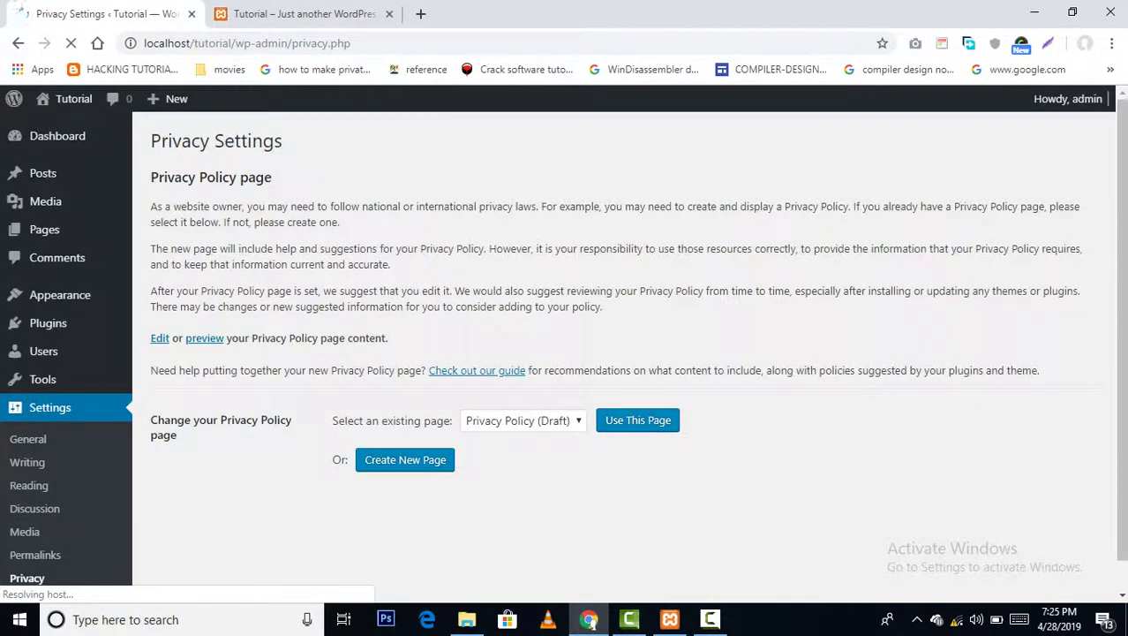
pyautogui.scroll(-1, 623, 353)
pyautogui.scroll(1, 623, 353)
pyautogui.click(523, 420)
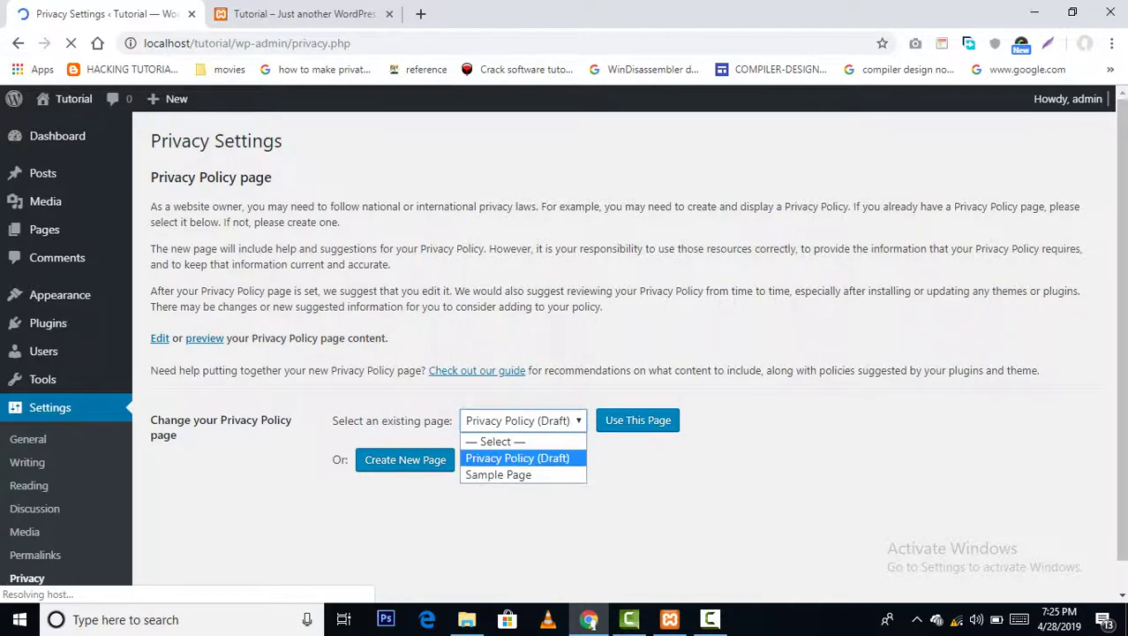
pyautogui.press('Escape')
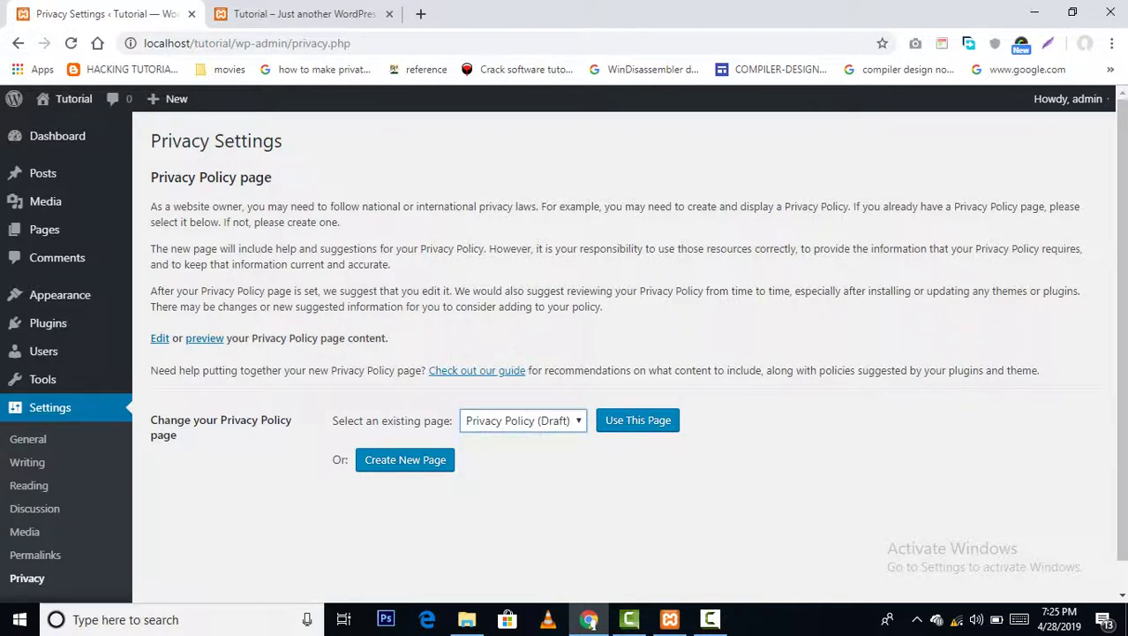
pyautogui.hotkey('shift', 'Tab')
pyautogui.hotkey('shift', 'Tab')
pyautogui.hotkey('shift', 'Tab')
pyautogui.hotkey('shift', 'Tab')
pyautogui.hotkey('shift', 'Tab')
pyautogui.hotkey('shift', 'Tab')
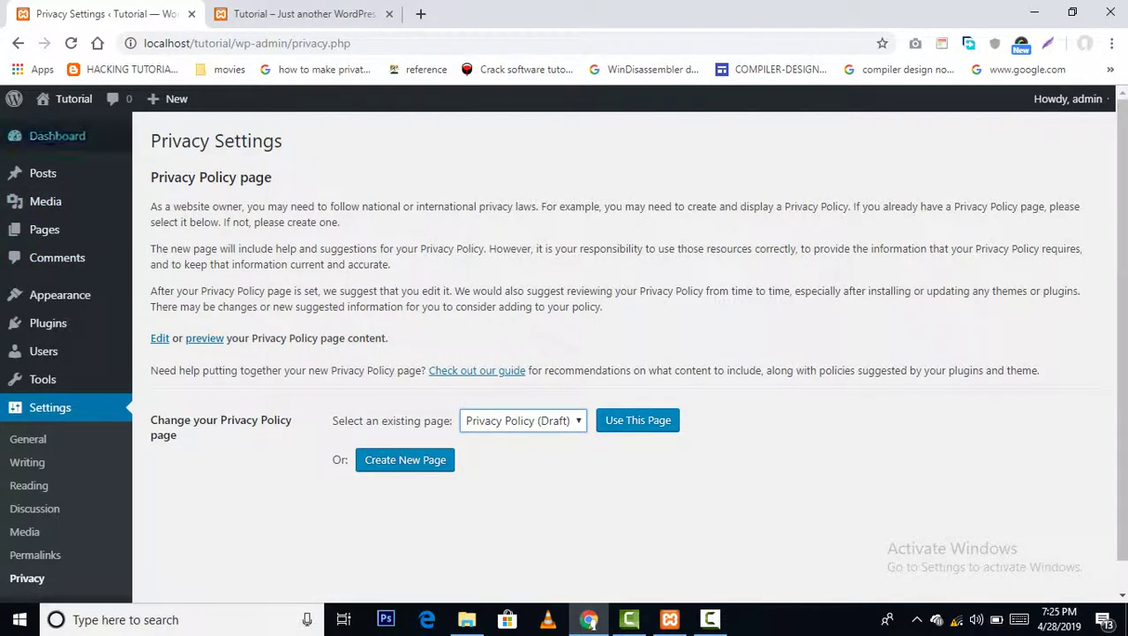
# - Set the existing privacy policy page choice to "— Select —"
pyautogui.press('Tab')
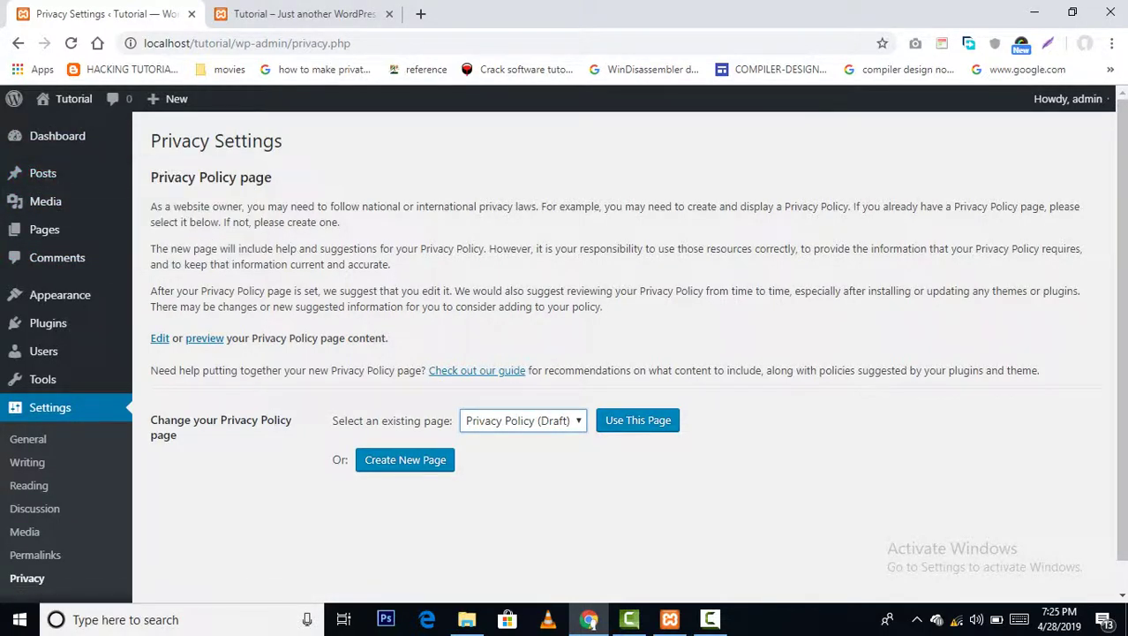
pyautogui.press('Up')
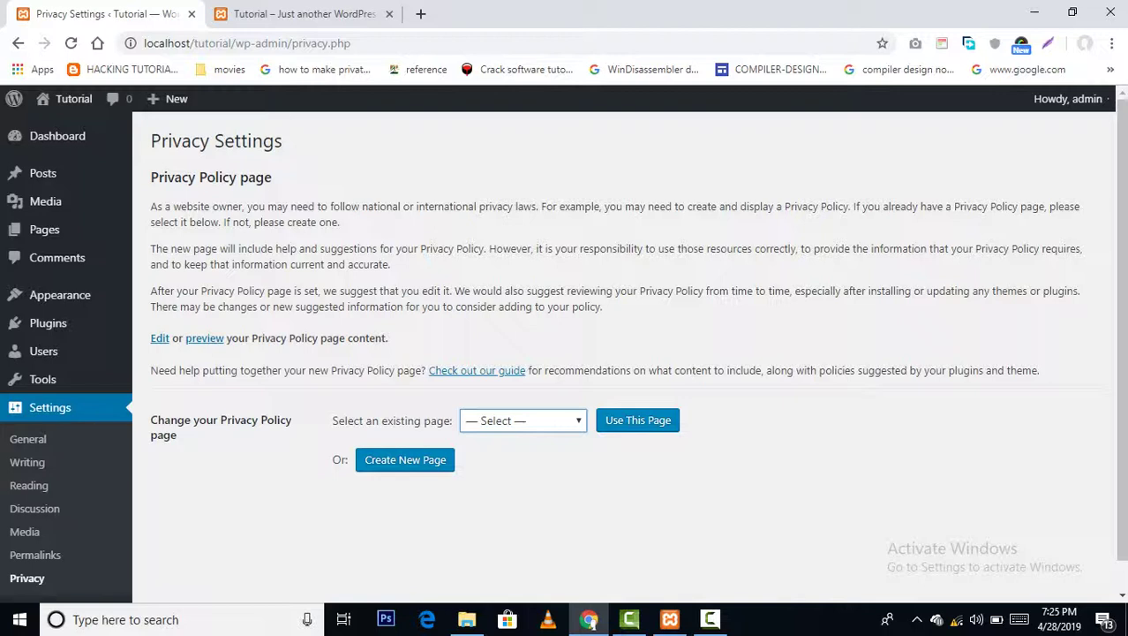
pyautogui.hotkey('shift', 'Tab')
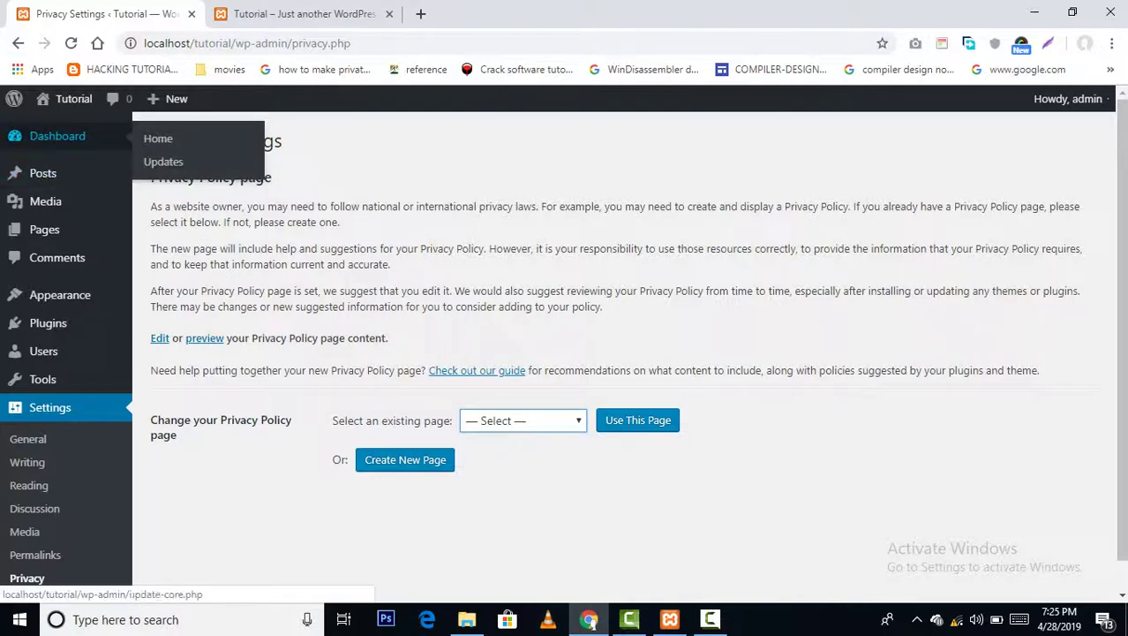
pyautogui.press('F5')
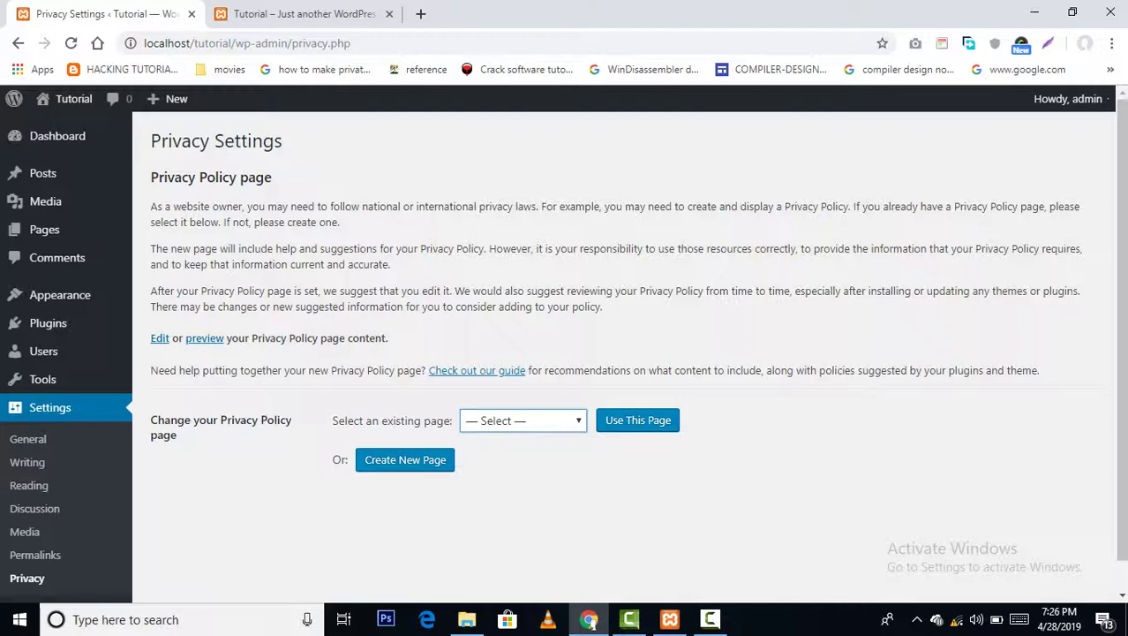
# - Open the site's front page in a new browser tab and close the older duplicate tab
pyautogui.press('Tab')
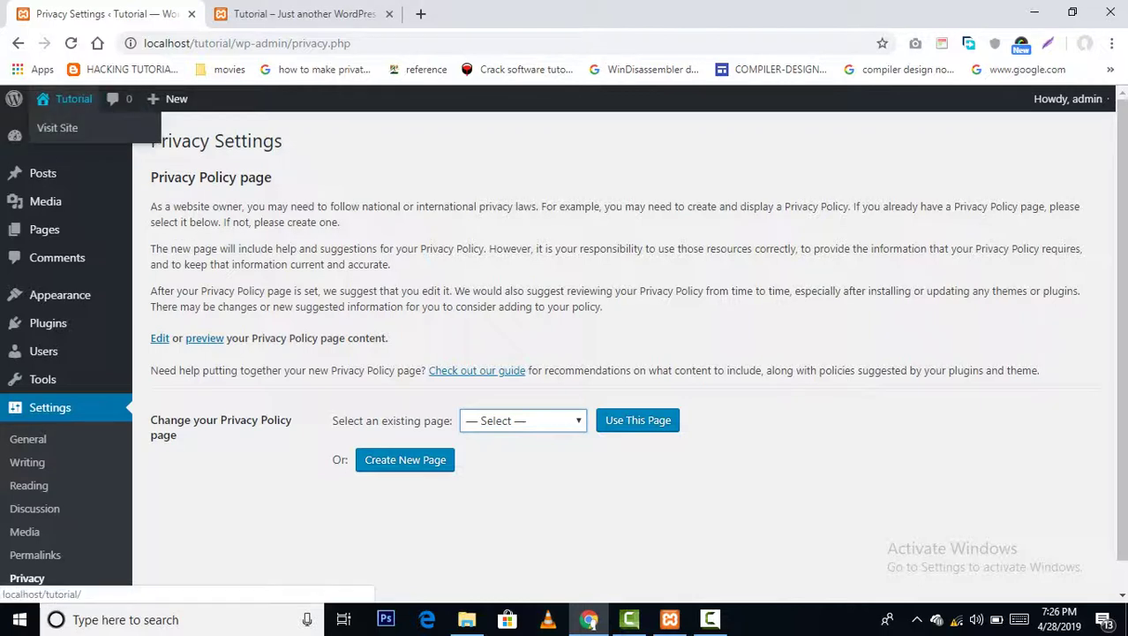
pyautogui.press('Tab')
pyautogui.hotkey('ctrl', 'Return')
pyautogui.hotkey('ctrl', 'Tab')
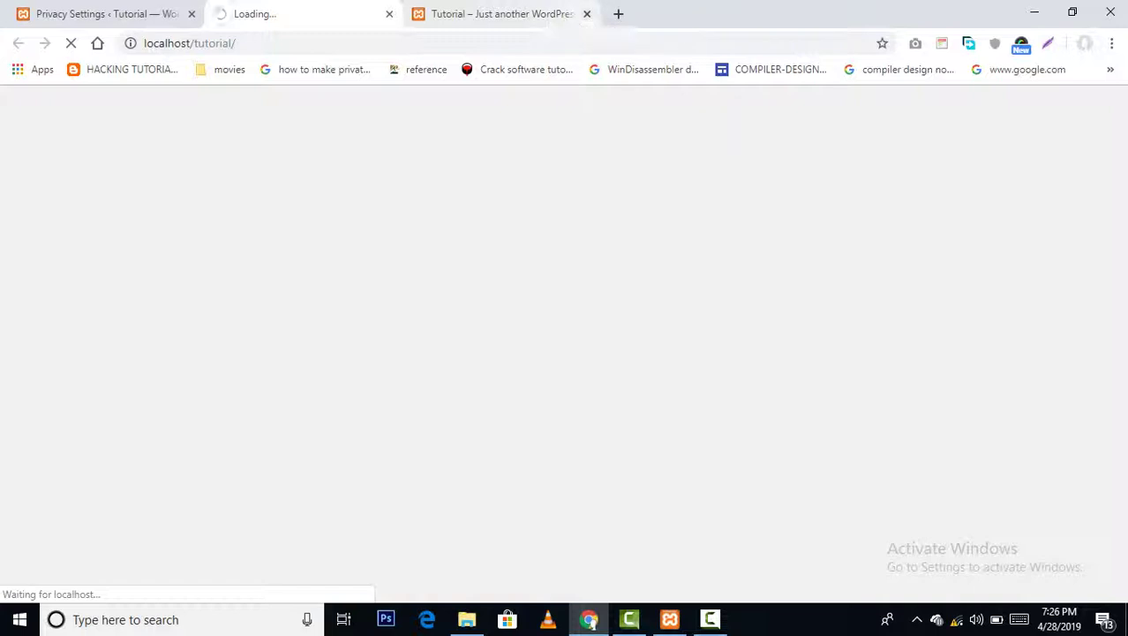
pyautogui.click(587, 14)
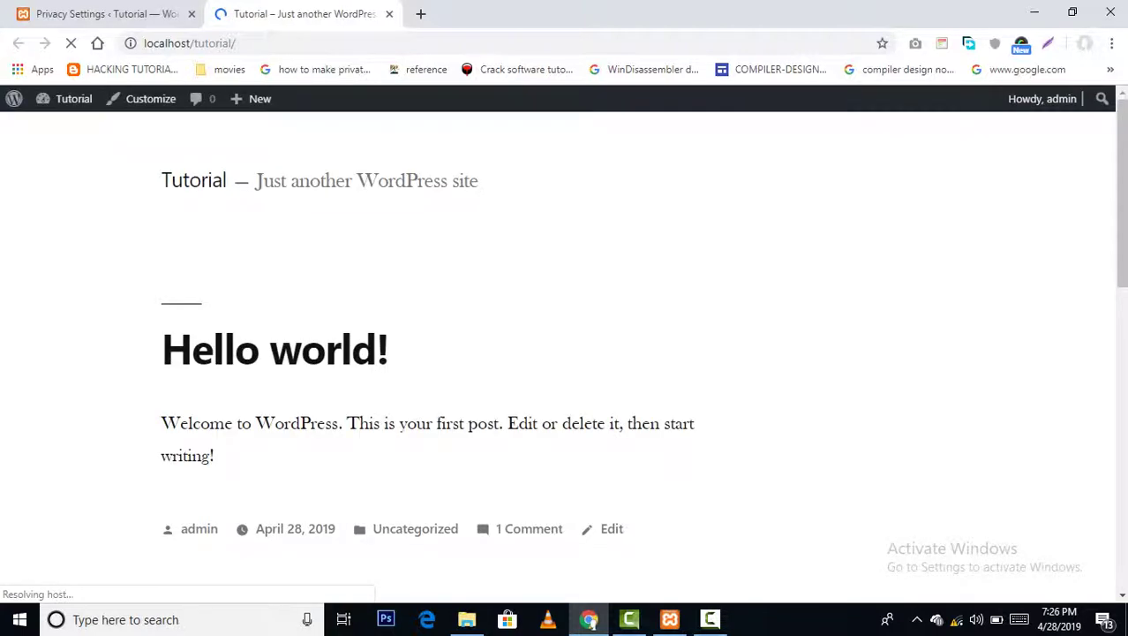
# - Review the site's front page from the Hello world! post to the footer, and return to the Privacy settings
pyautogui.scroll(-5, 558, 353)
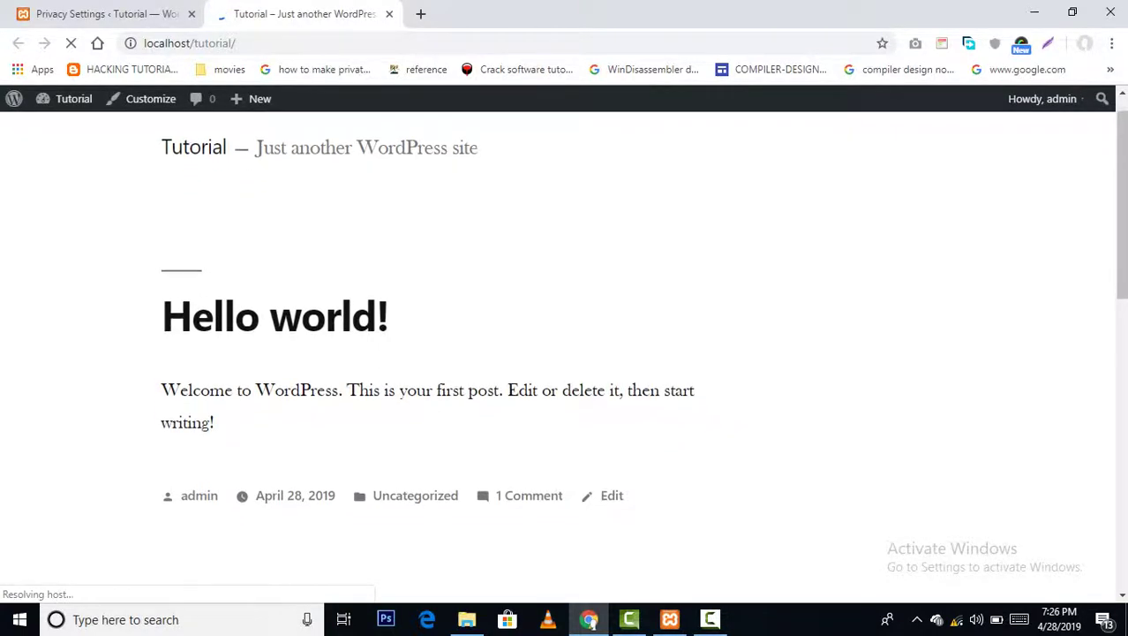
pyautogui.scroll(-5, 565, 353)
pyautogui.scroll(7, 565, 354)
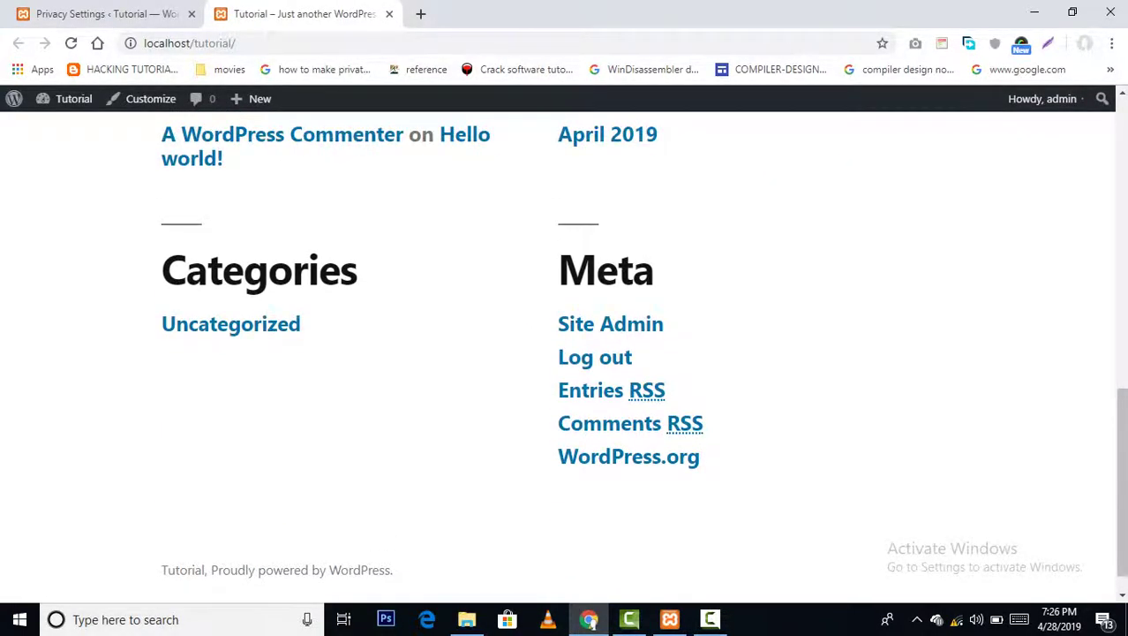
pyautogui.scroll(3, 565, 353)
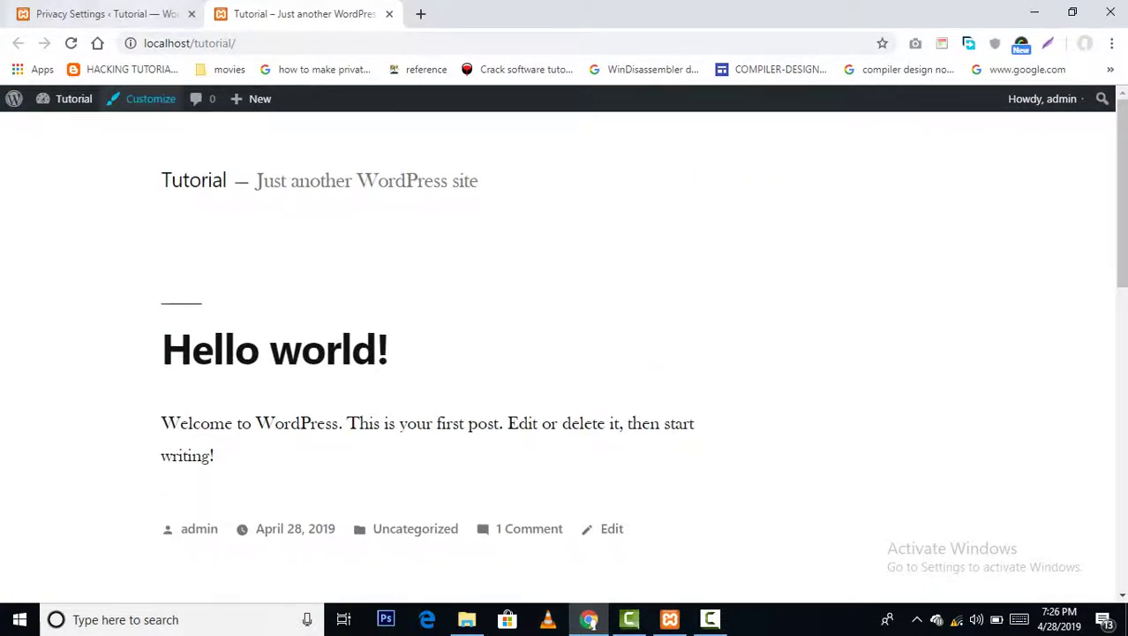
pyautogui.click(106, 14)
pyautogui.click(303, 13)
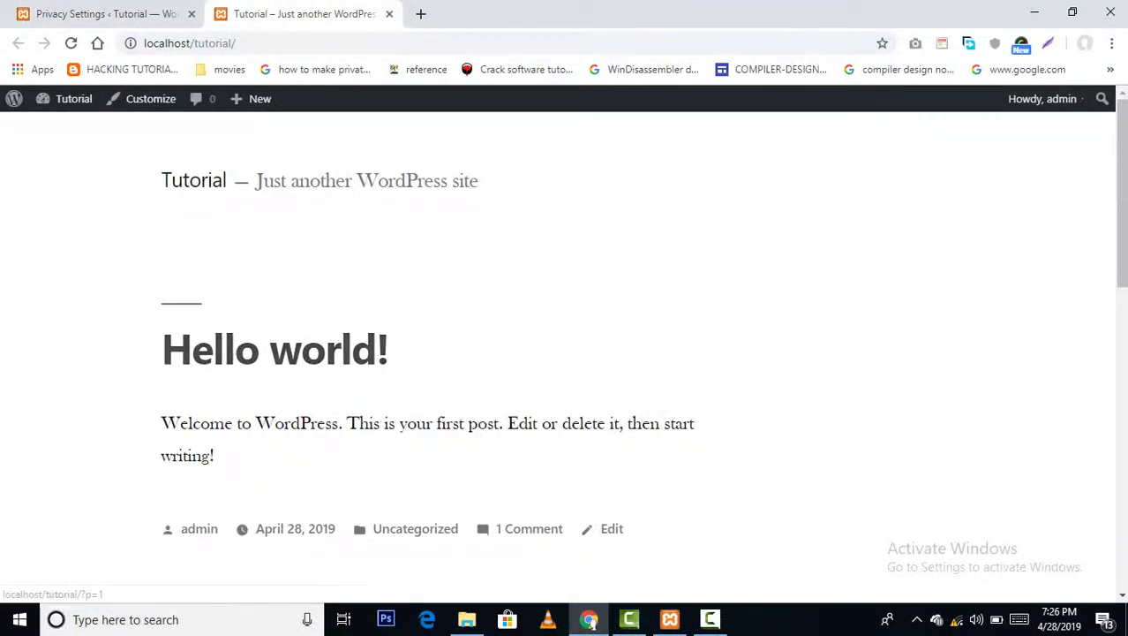
pyautogui.hotkey('ctrl', 'Tab')
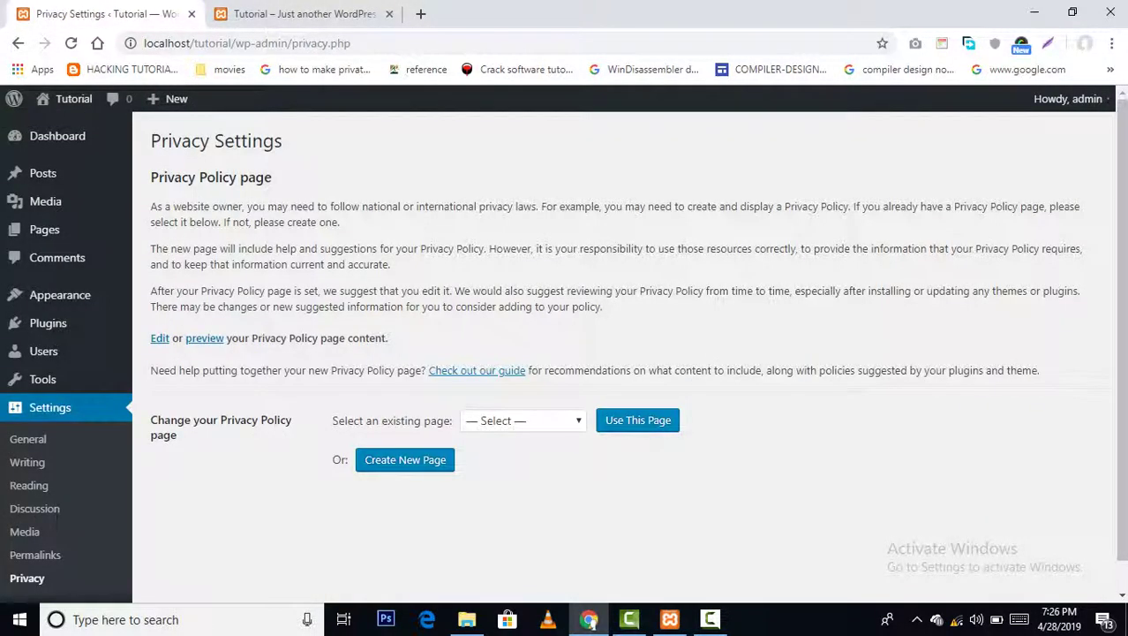
pyautogui.moveTo(172, 99)
pyautogui.moveTo(710, 619)
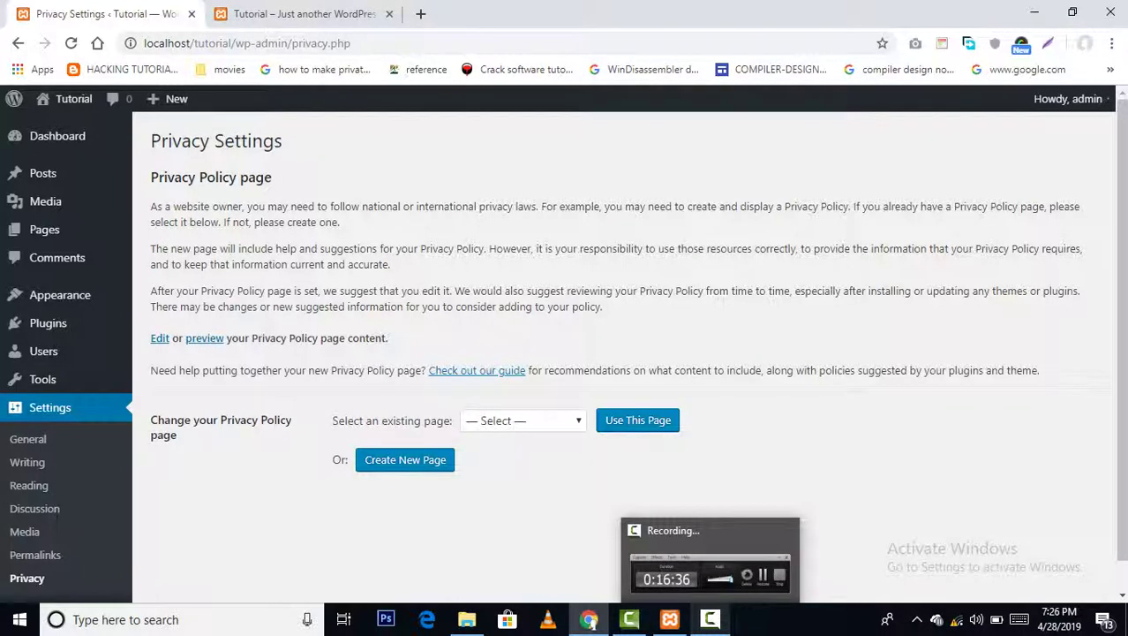
pyautogui.click(710, 618)
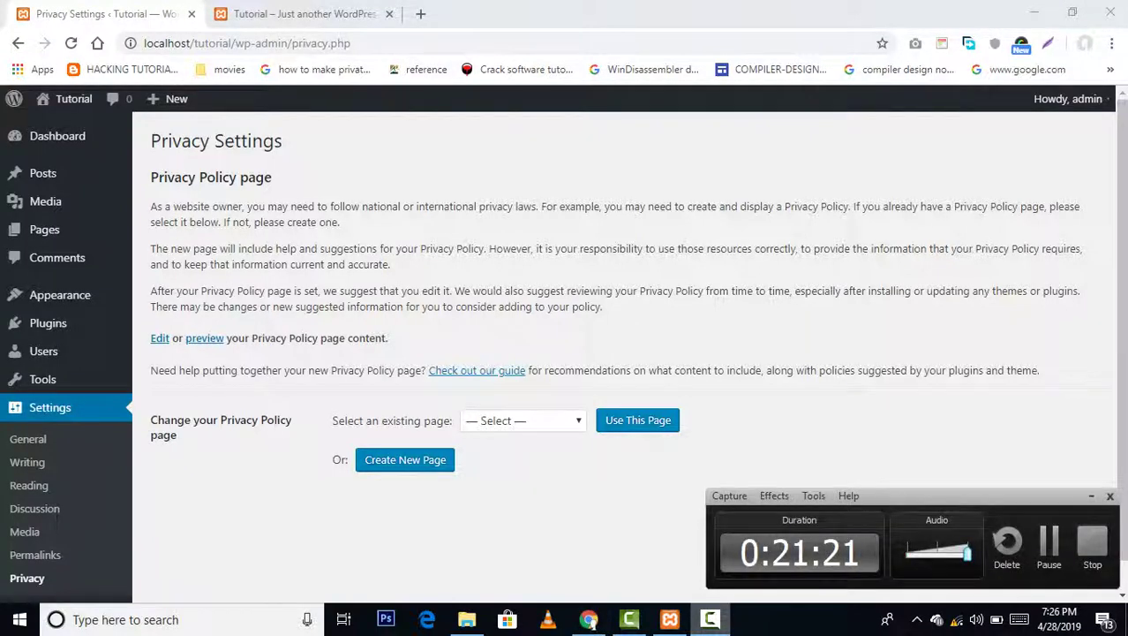